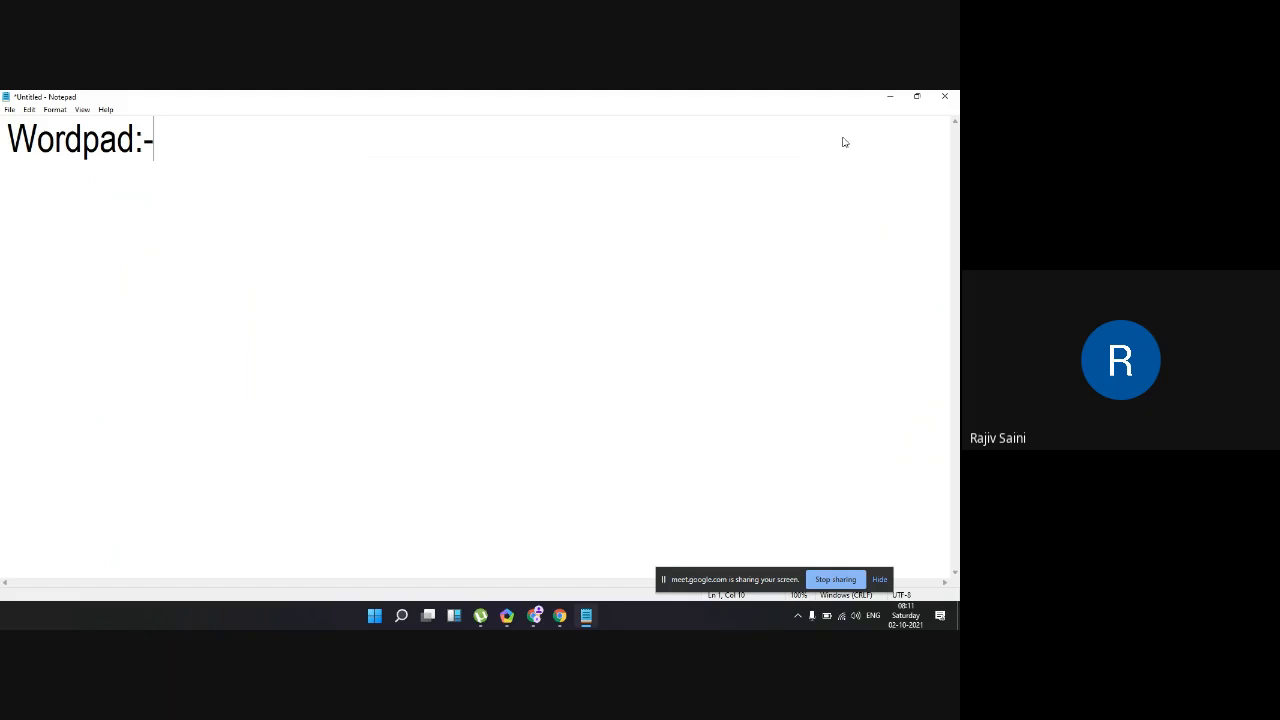
# Step: Add a line reading "Open:-" below the "Wordpad:-" heading
pyautogui.press('Return')
pyautogui.write('Open:-')
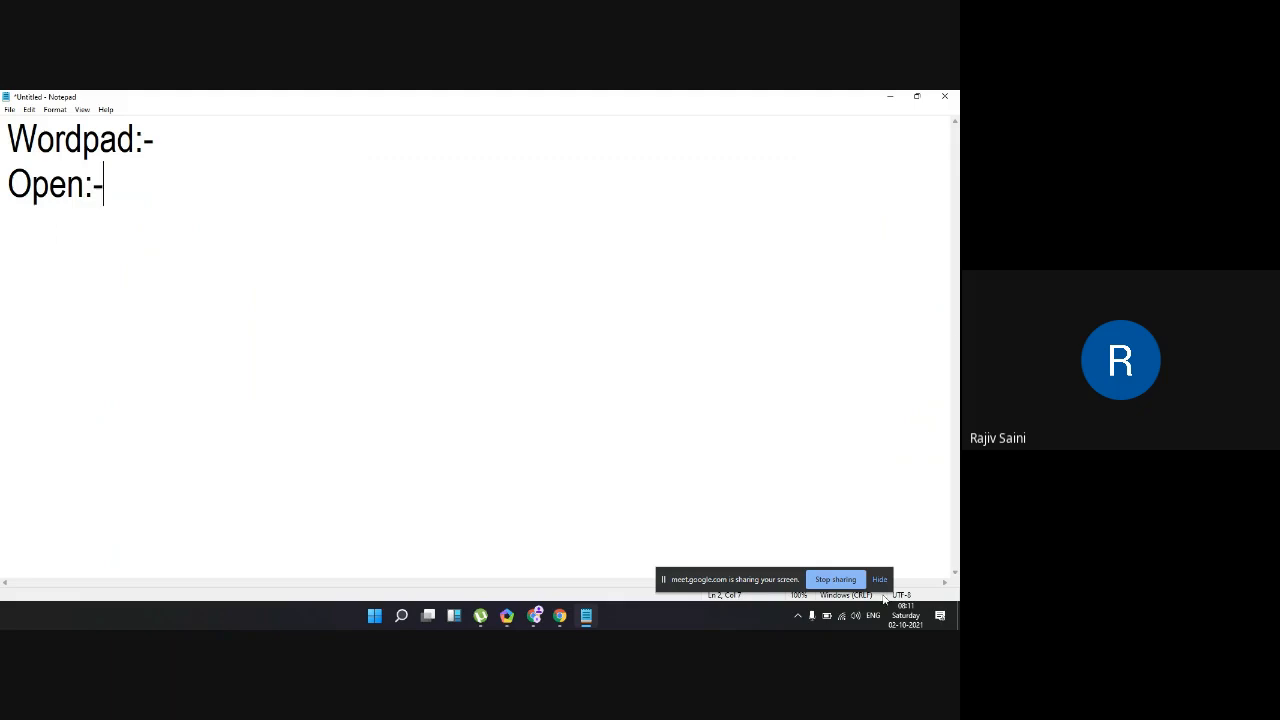
# Step: Search Windows for "wordpad", launch WordPad from the results, and close it again
pyautogui.click(411, 618)
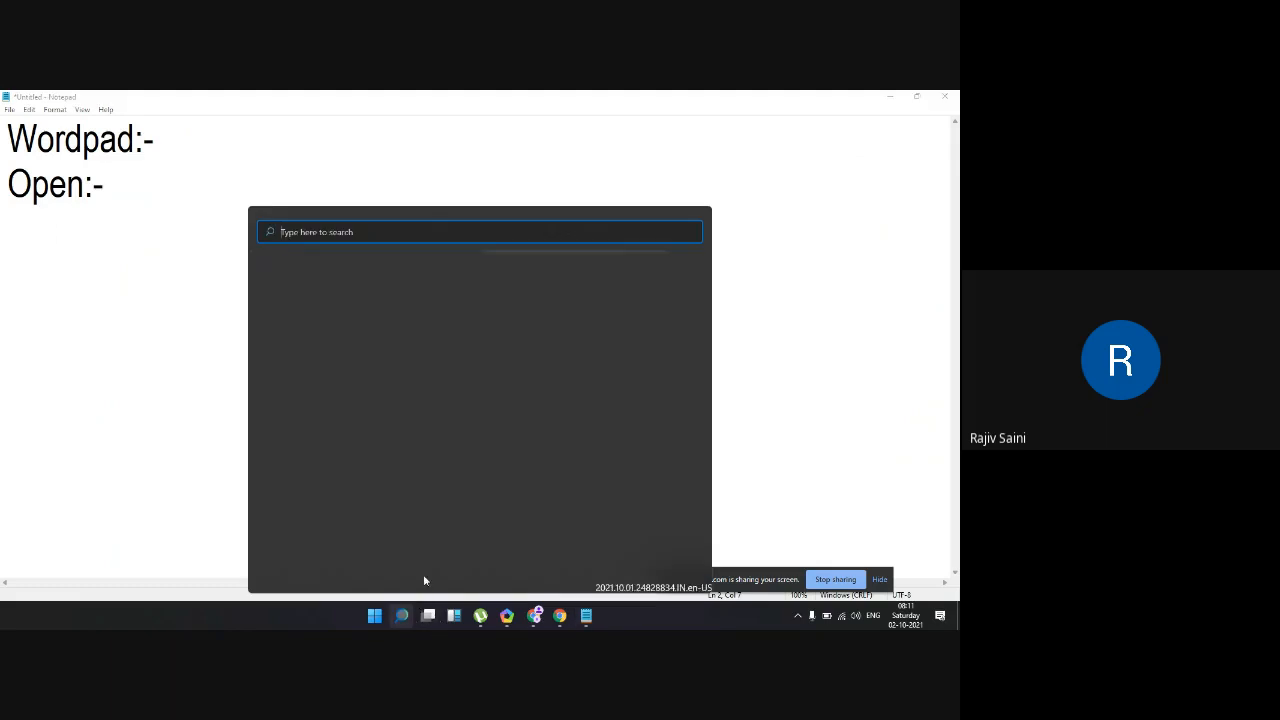
pyautogui.write('wordpad')
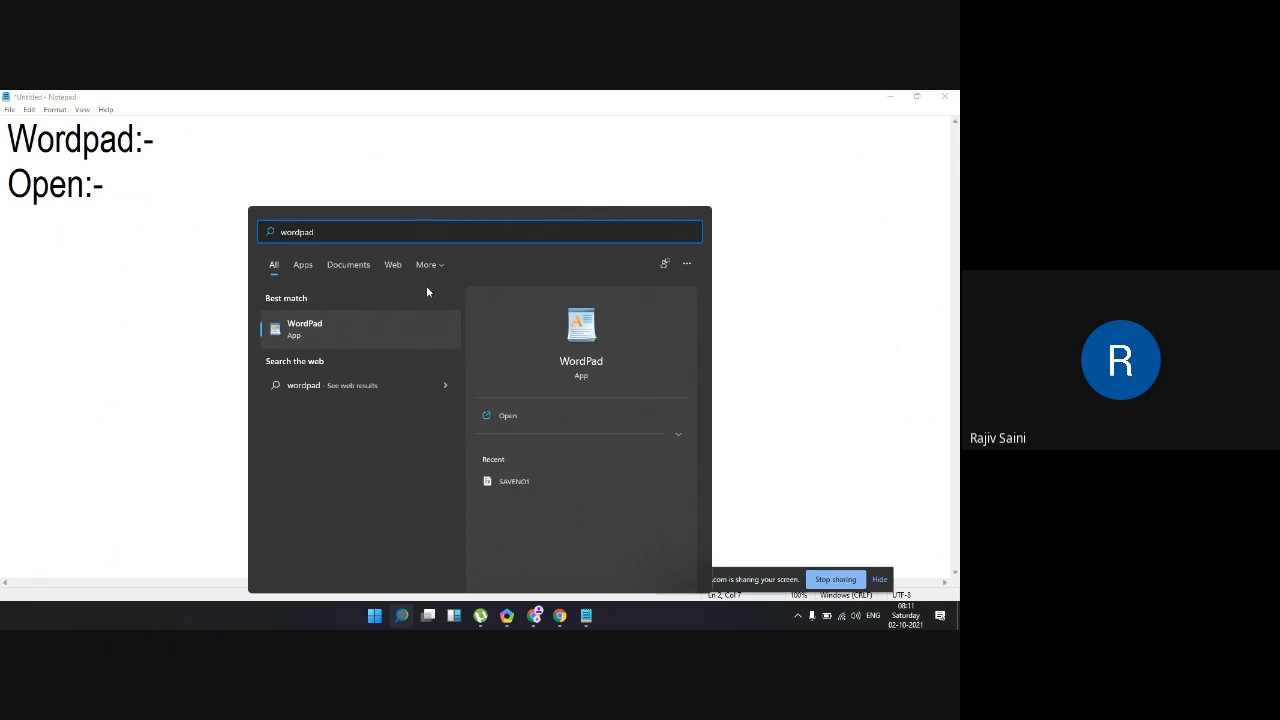
pyautogui.click(515, 418)
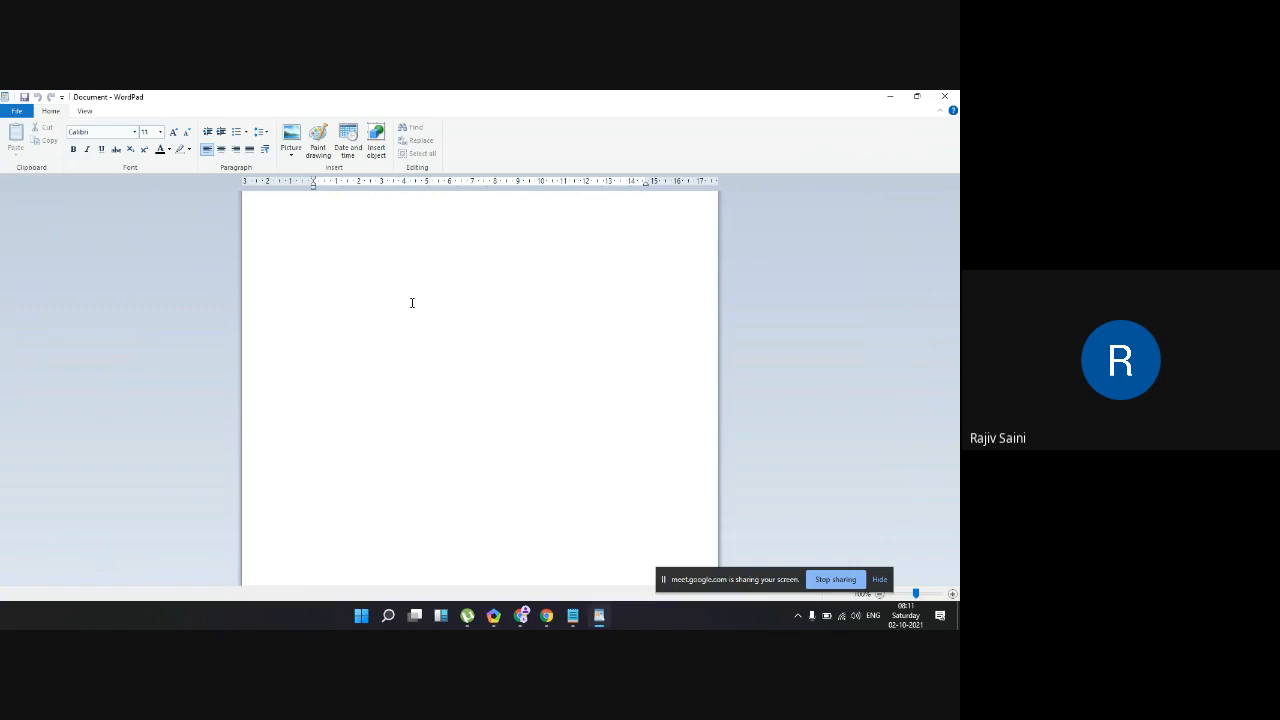
pyautogui.hotkey('alt', 'F4')
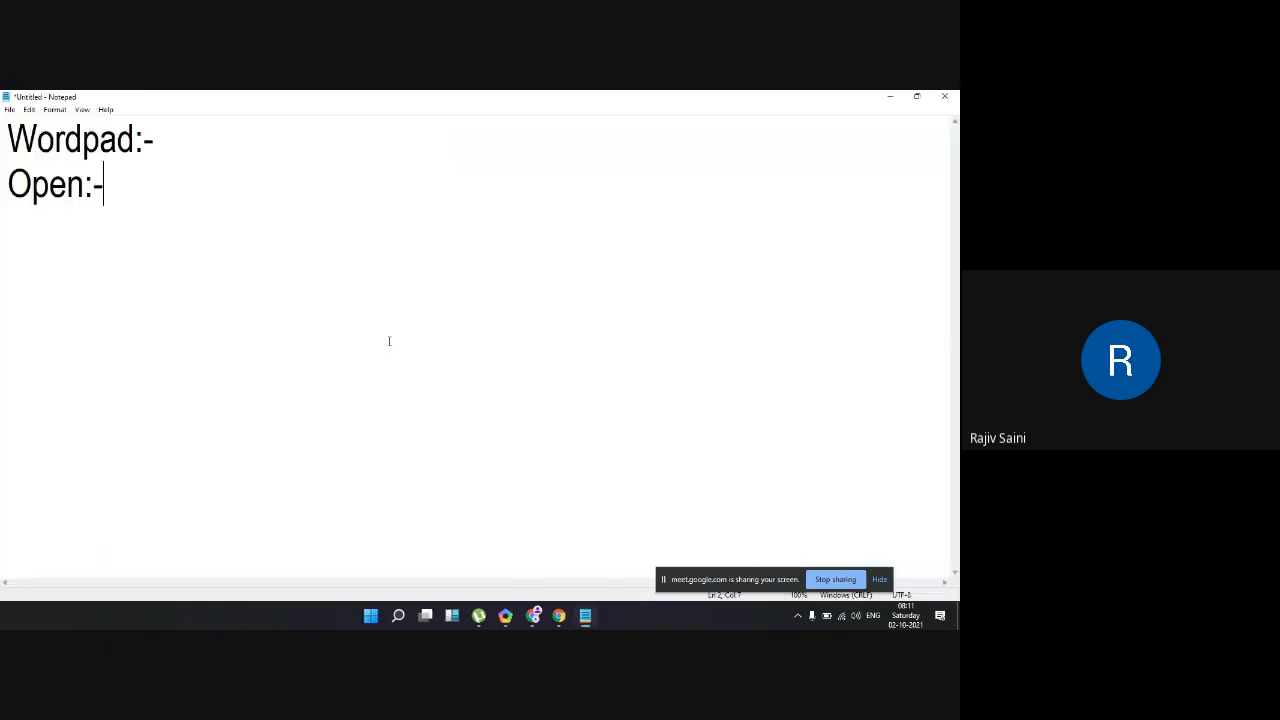
# Step: In Notepad, add an indented line "Start->Search->wordpad" under "Open:-", keeping "wordpad" as one word
pyautogui.press('Tab')
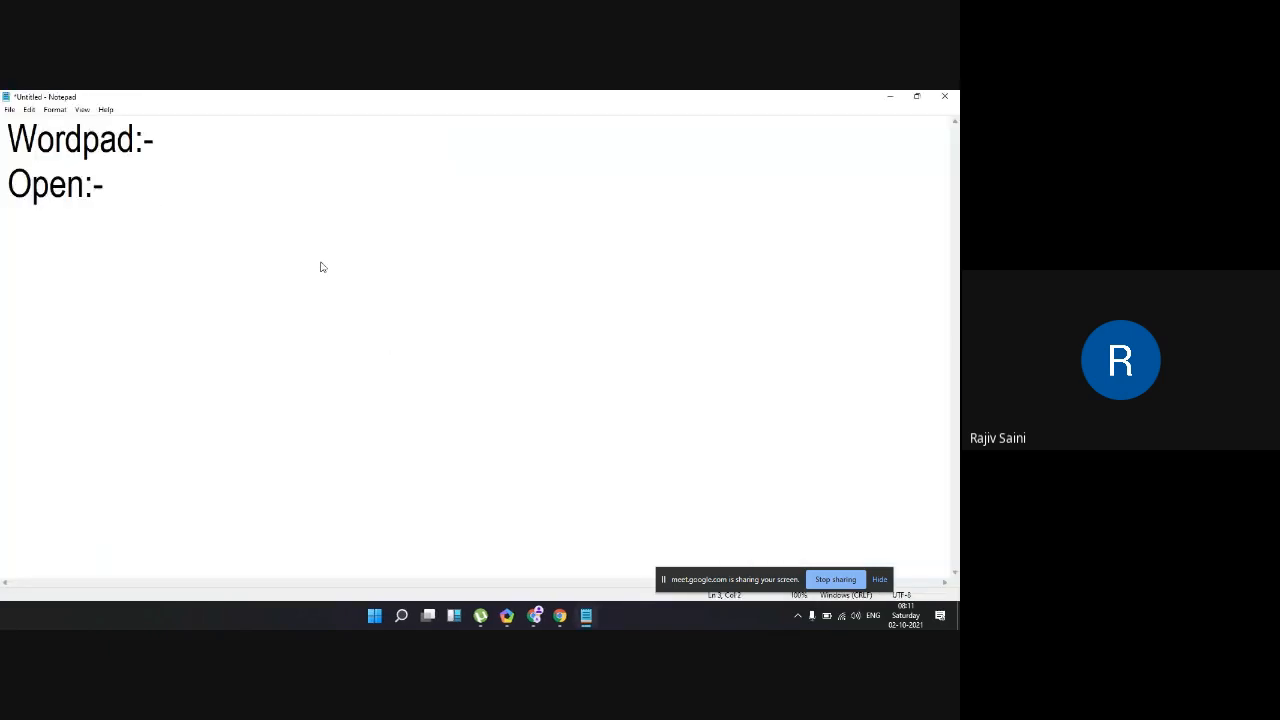
pyautogui.write('Start-')
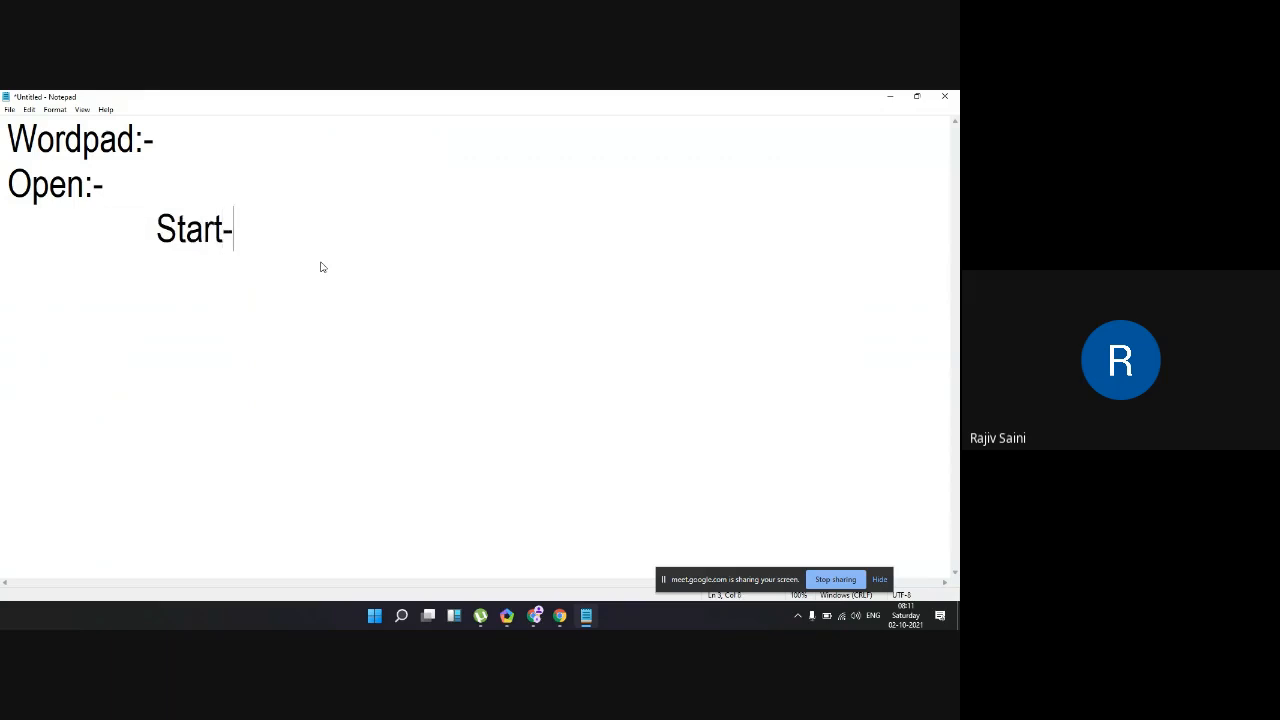
pyautogui.write('>Search-')
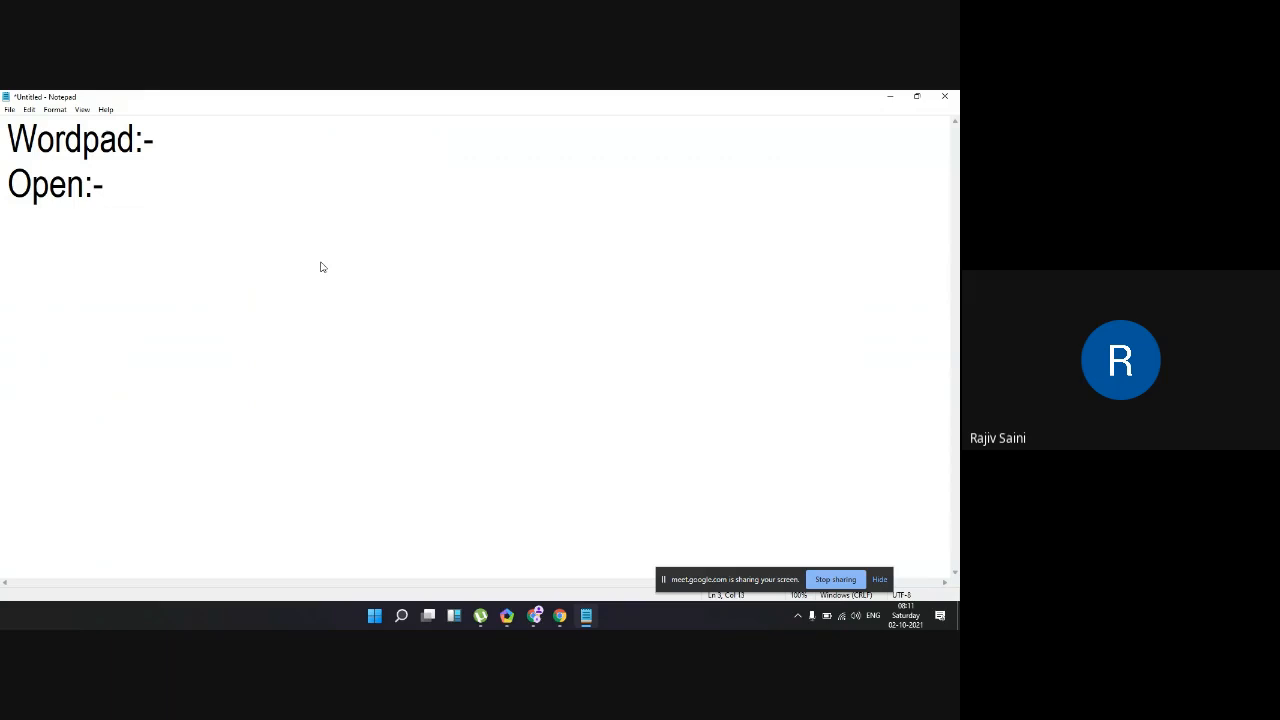
pyautogui.write('>wordpad')
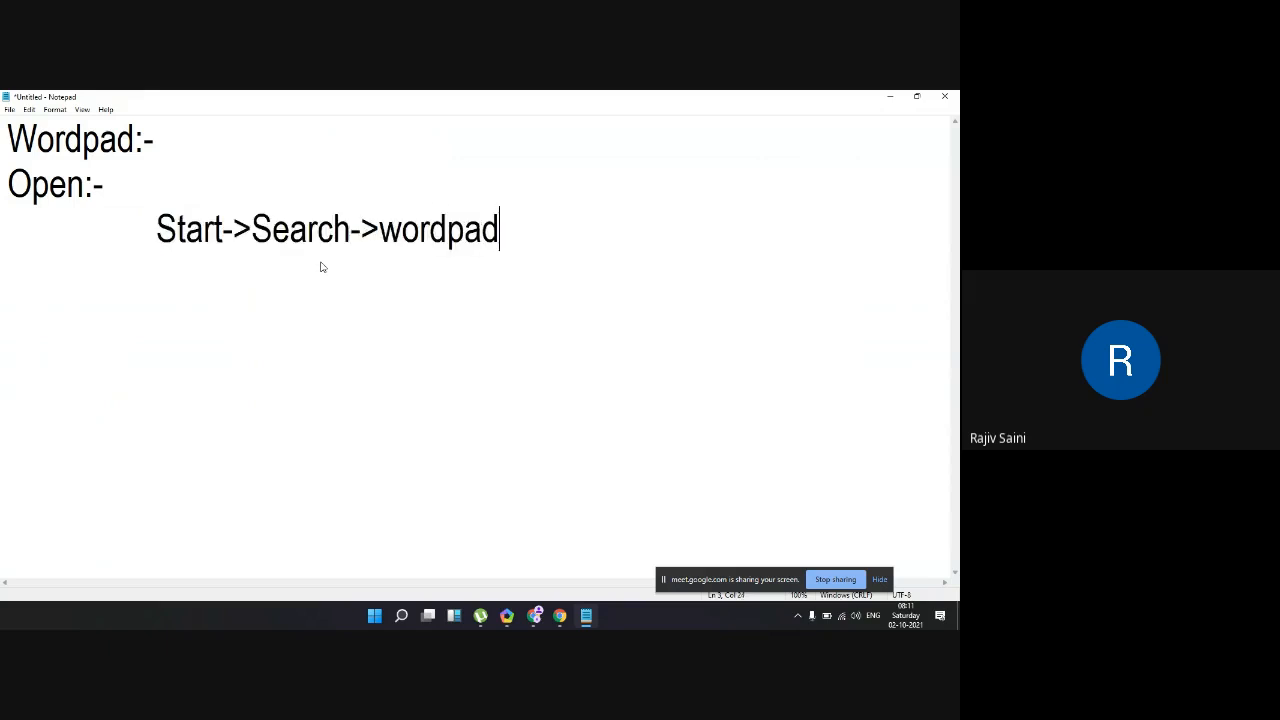
pyautogui.click(450, 233)
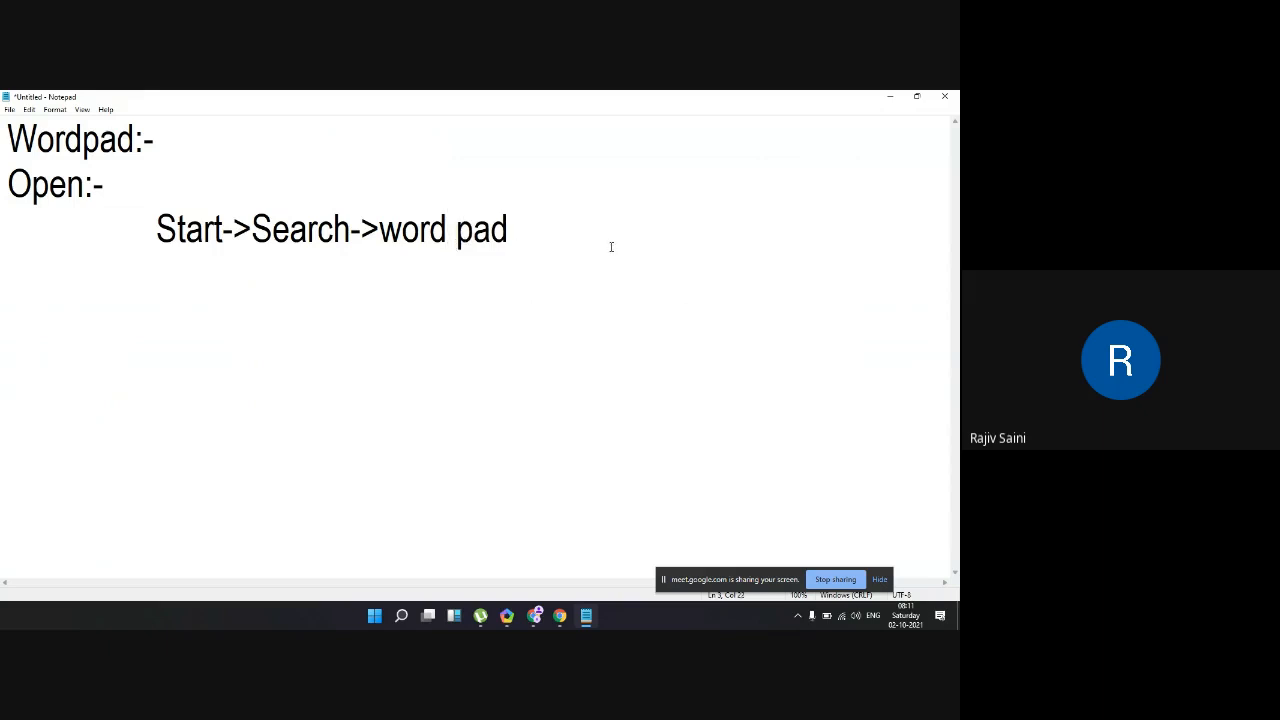
pyautogui.press('BackSpace')
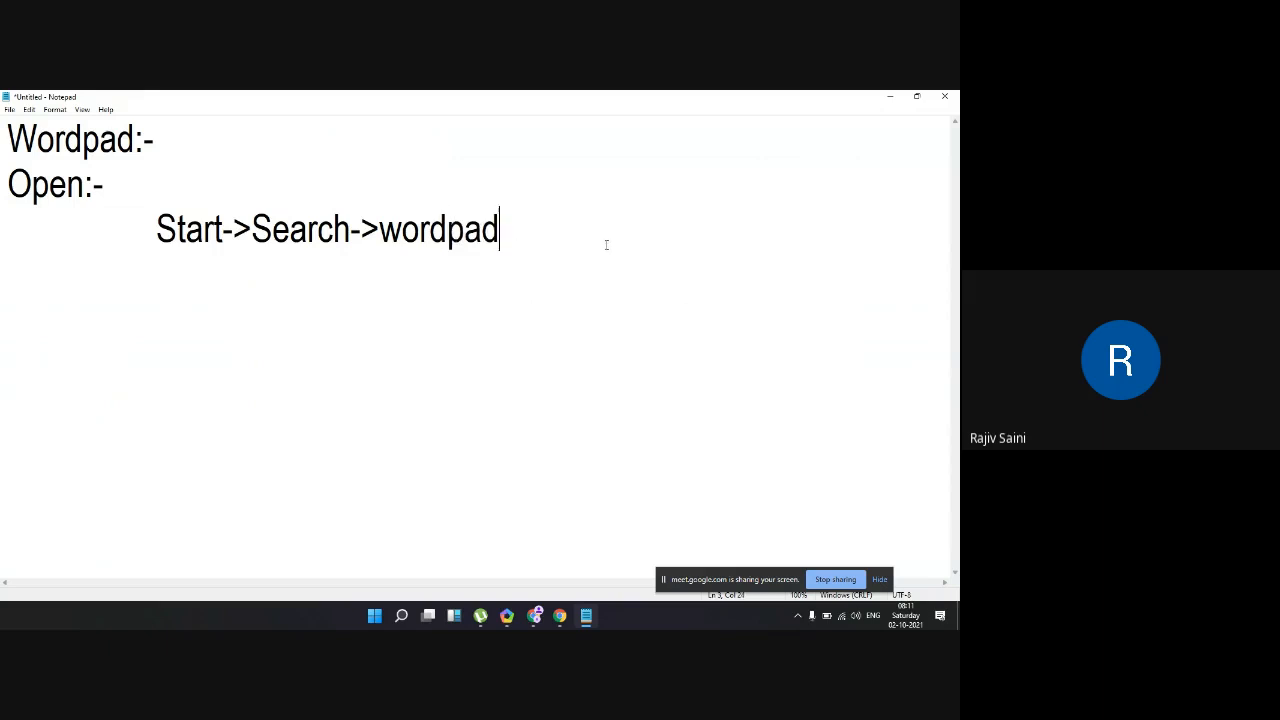
# Step: Add a second indented line reading "Start->search->wrtie" below the first instruction
pyautogui.press('Return')
pyautogui.press('Tab')
pyautogui.write('Start->')
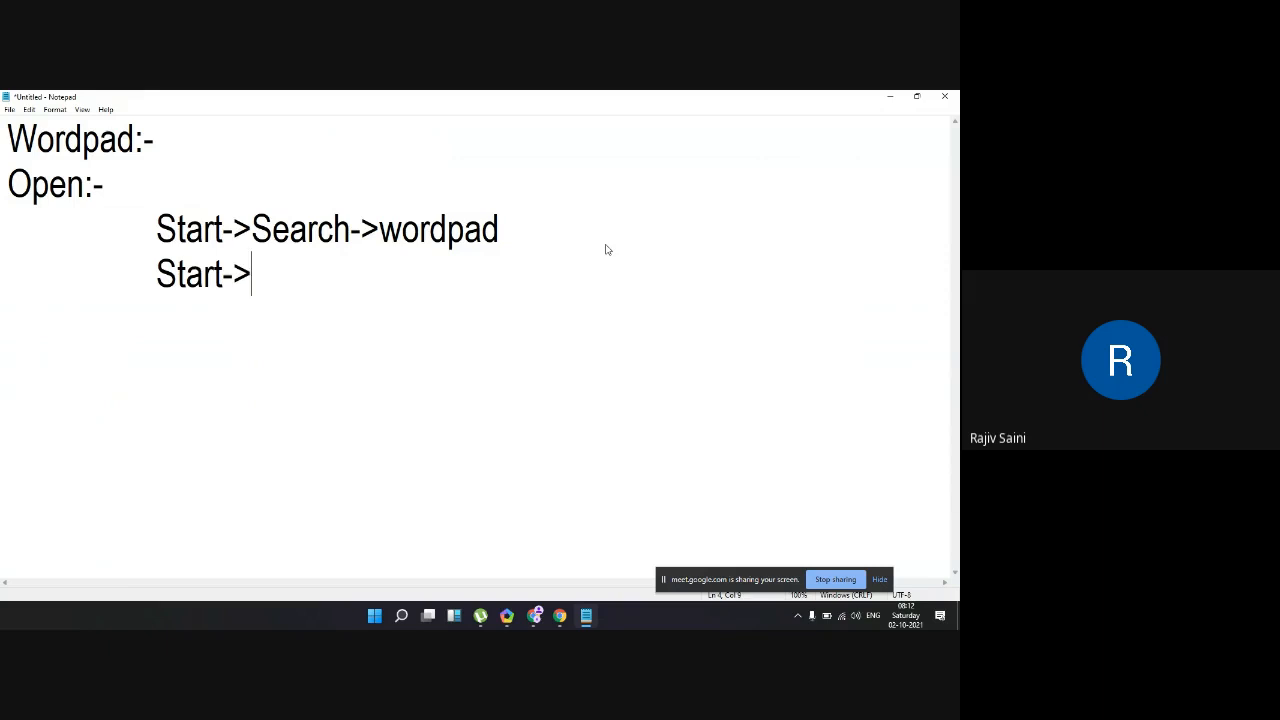
pyautogui.write('sea')
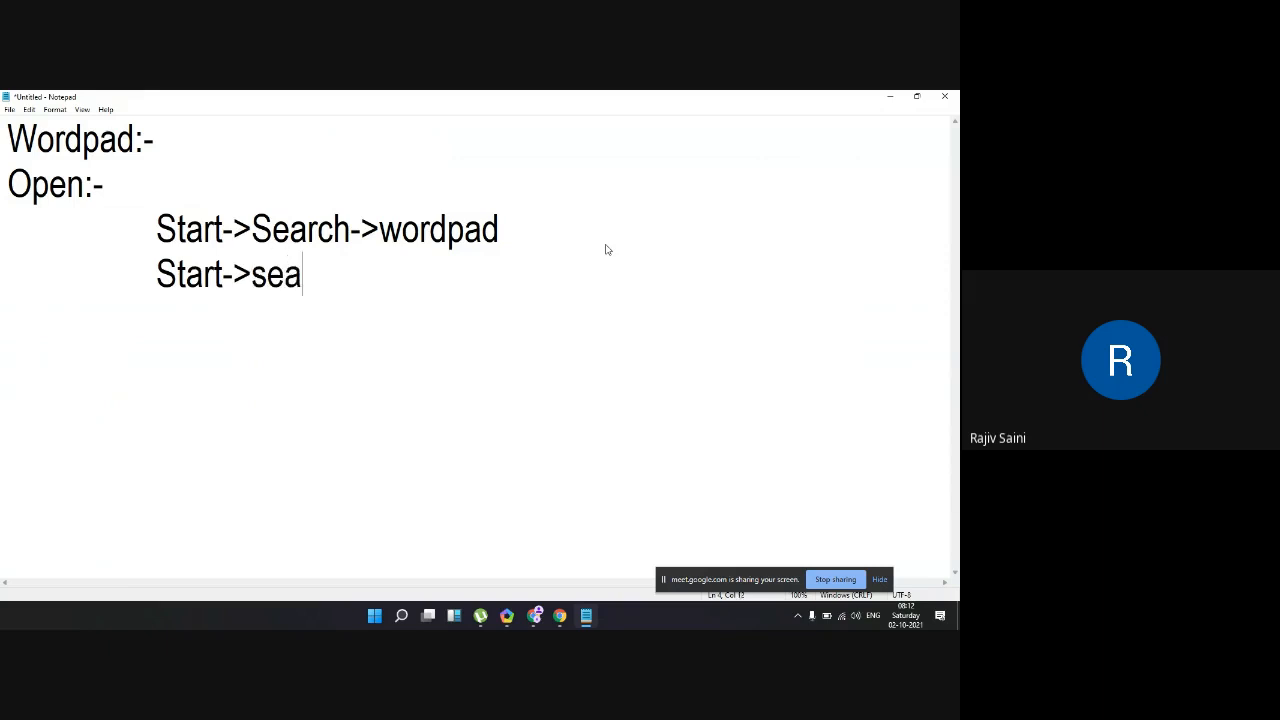
pyautogui.write('rch->w')
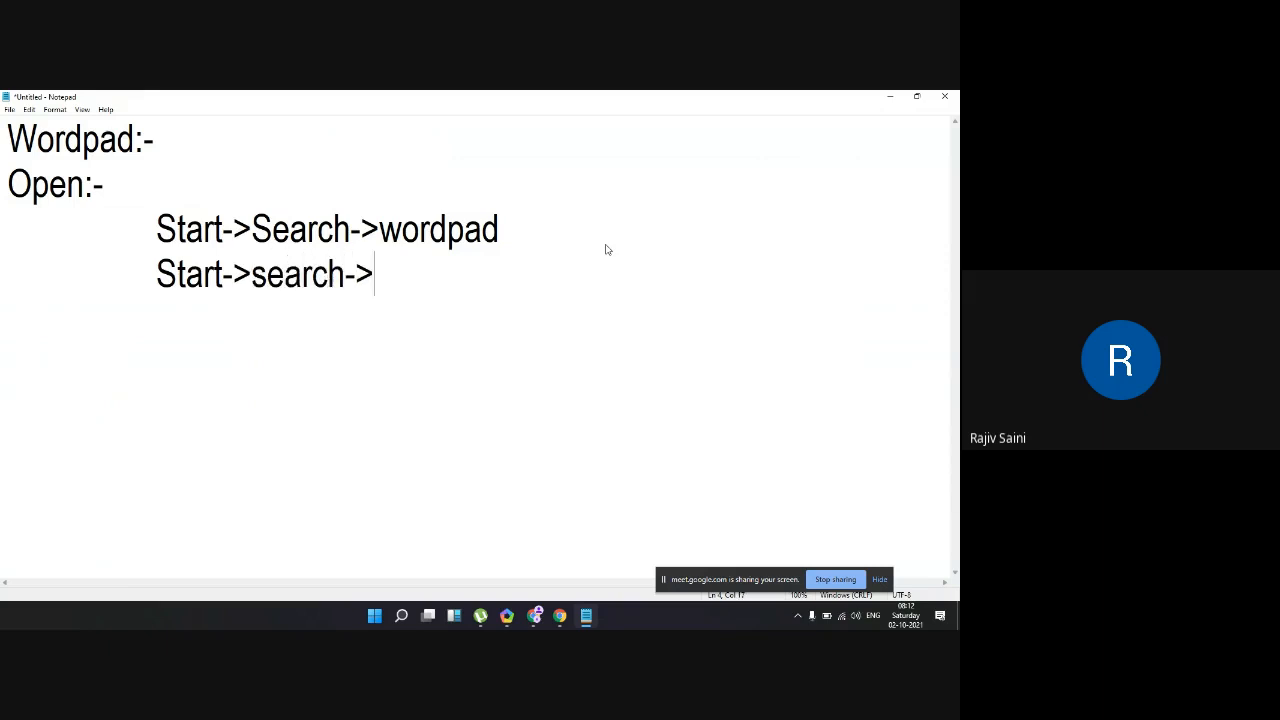
pyautogui.write('rtie')
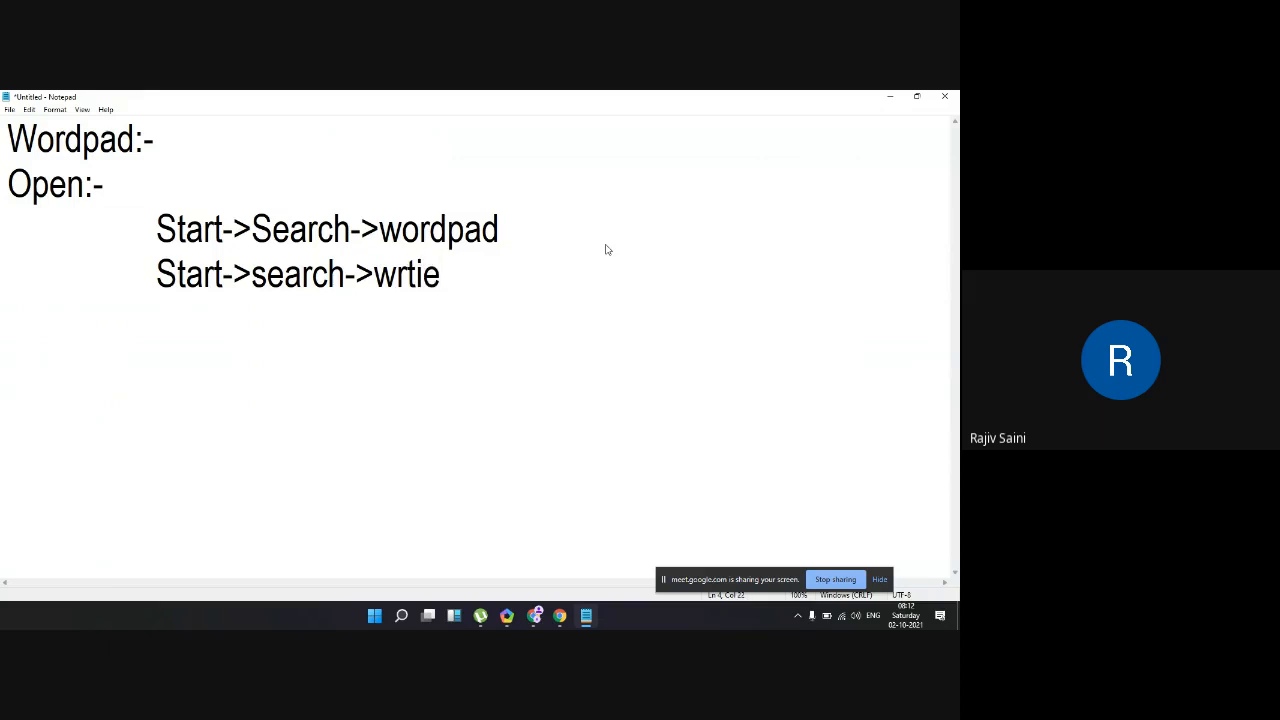
# Step: Minimize Notepad, try searching Windows for "wrtie", open the writer web result, and close the browser
pyautogui.click(889, 96)
pyautogui.click(402, 616)
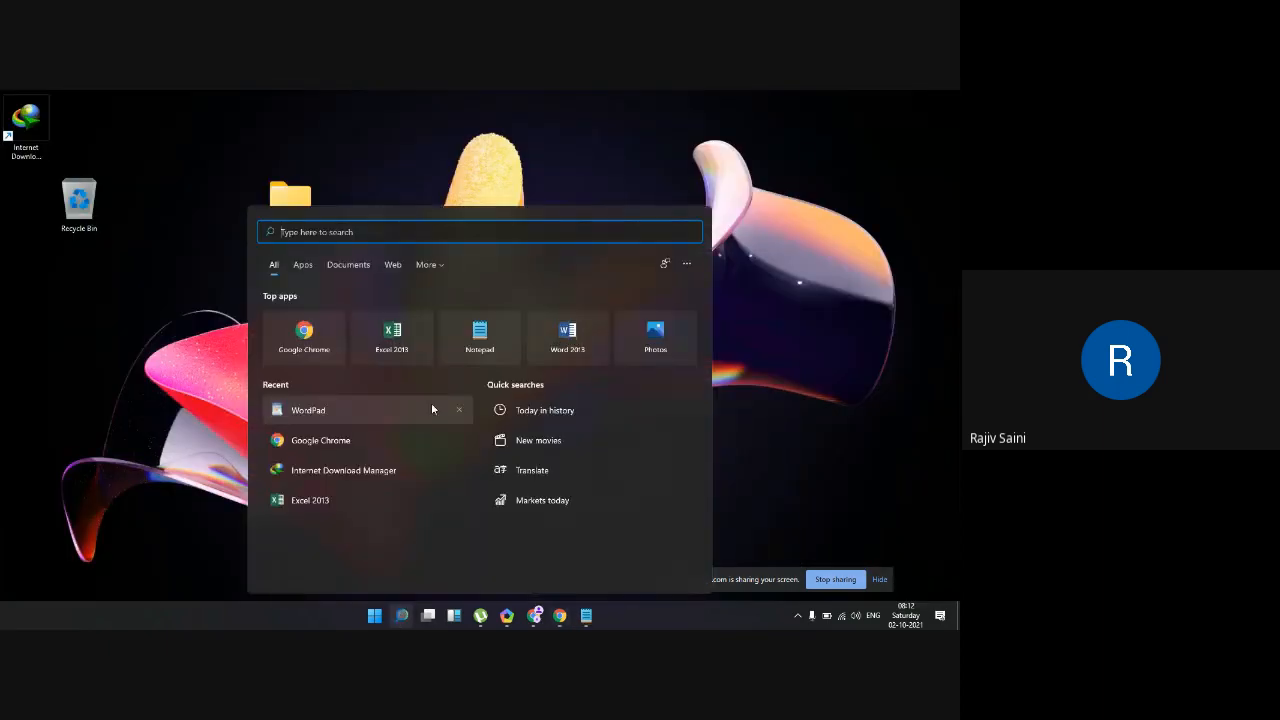
pyautogui.write('wrtie')
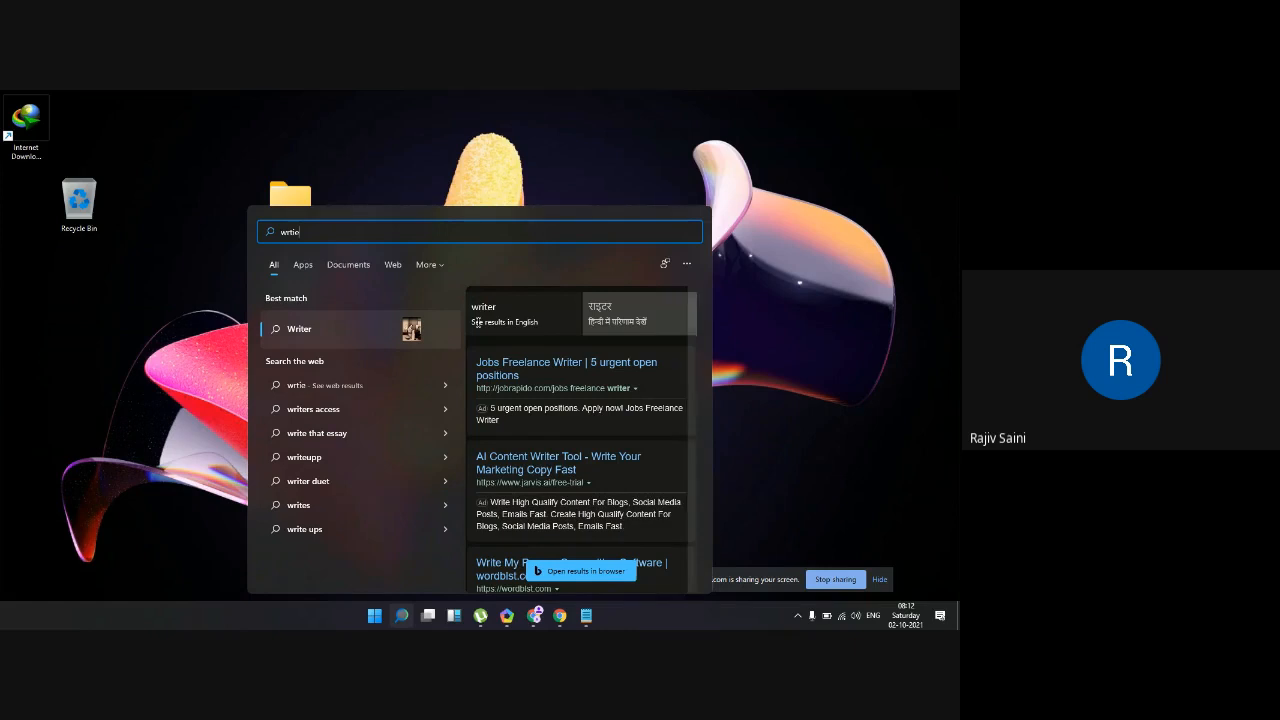
pyautogui.click(477, 322)
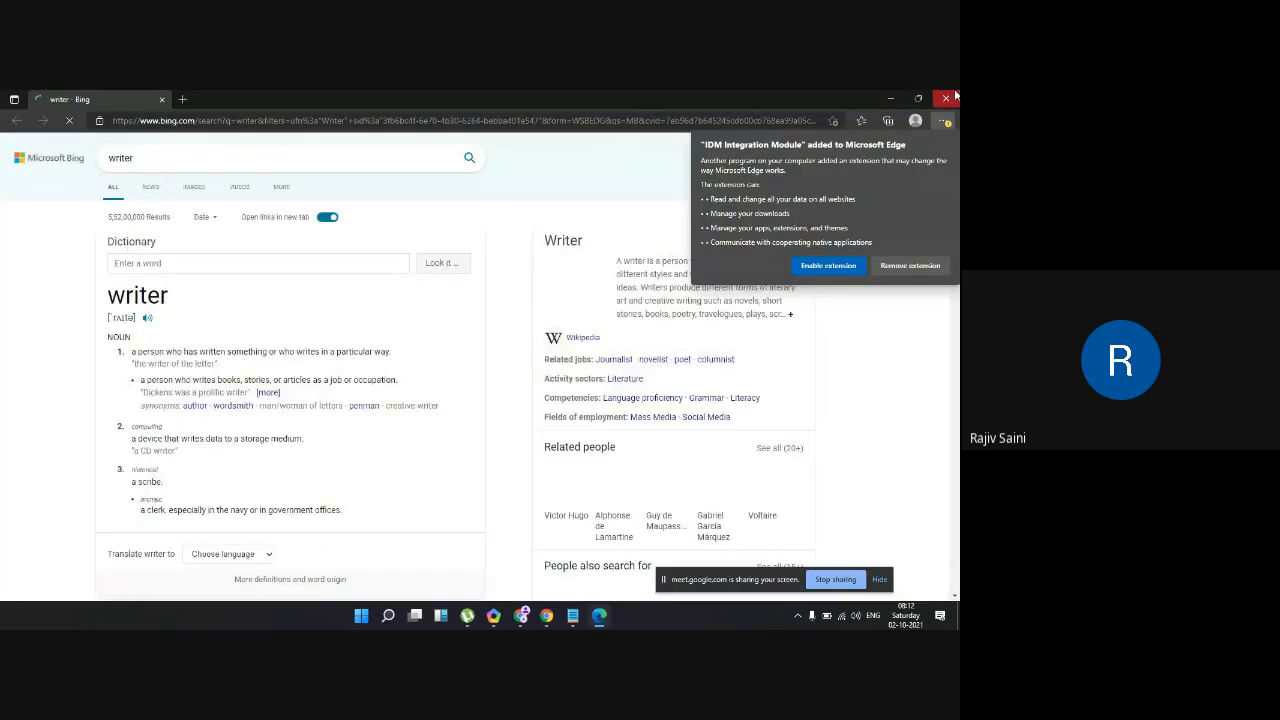
pyautogui.click(955, 98)
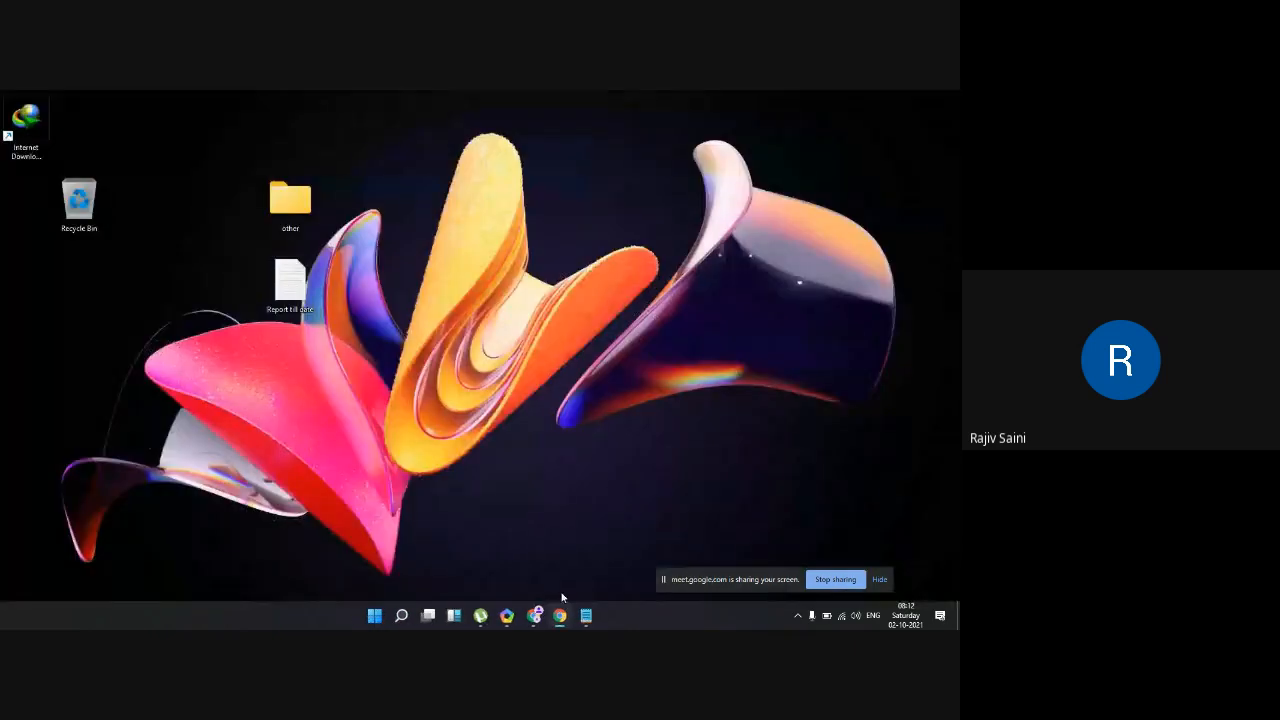
# Step: Launch WordPad with the Run command "write" and close its blank document
pyautogui.click(401, 616)
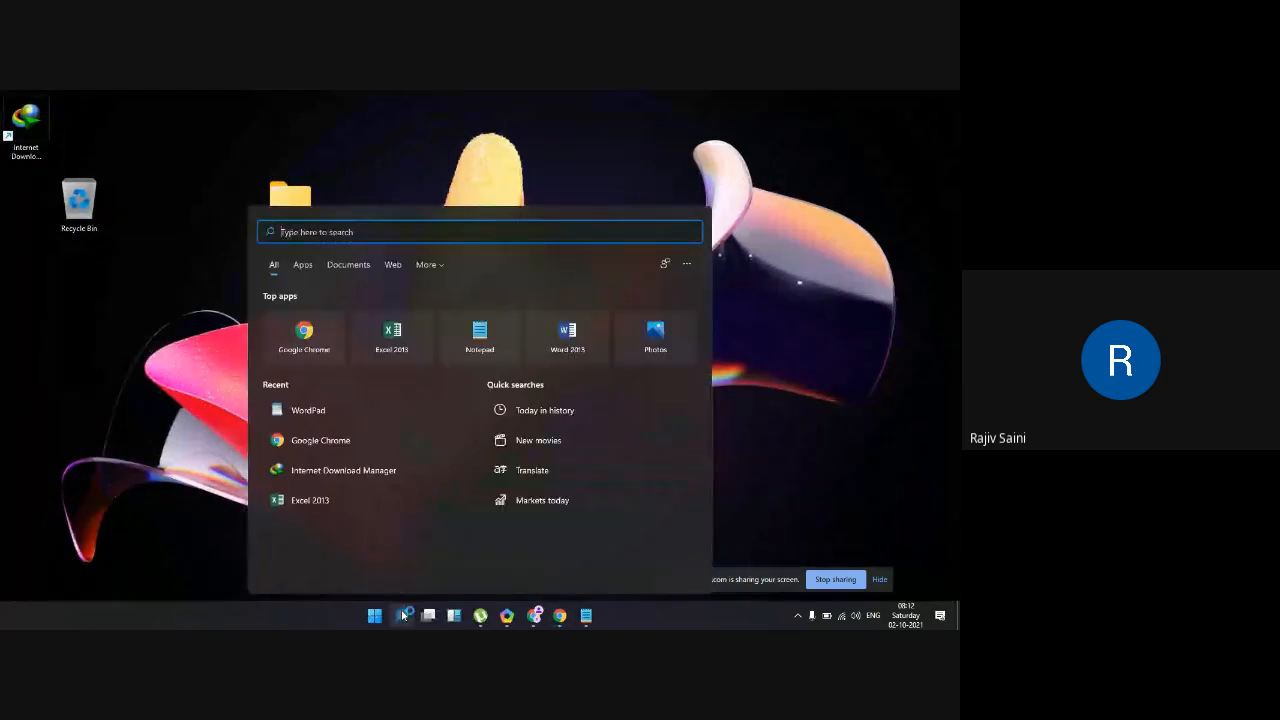
pyautogui.press('super+r')
pyautogui.write('write')
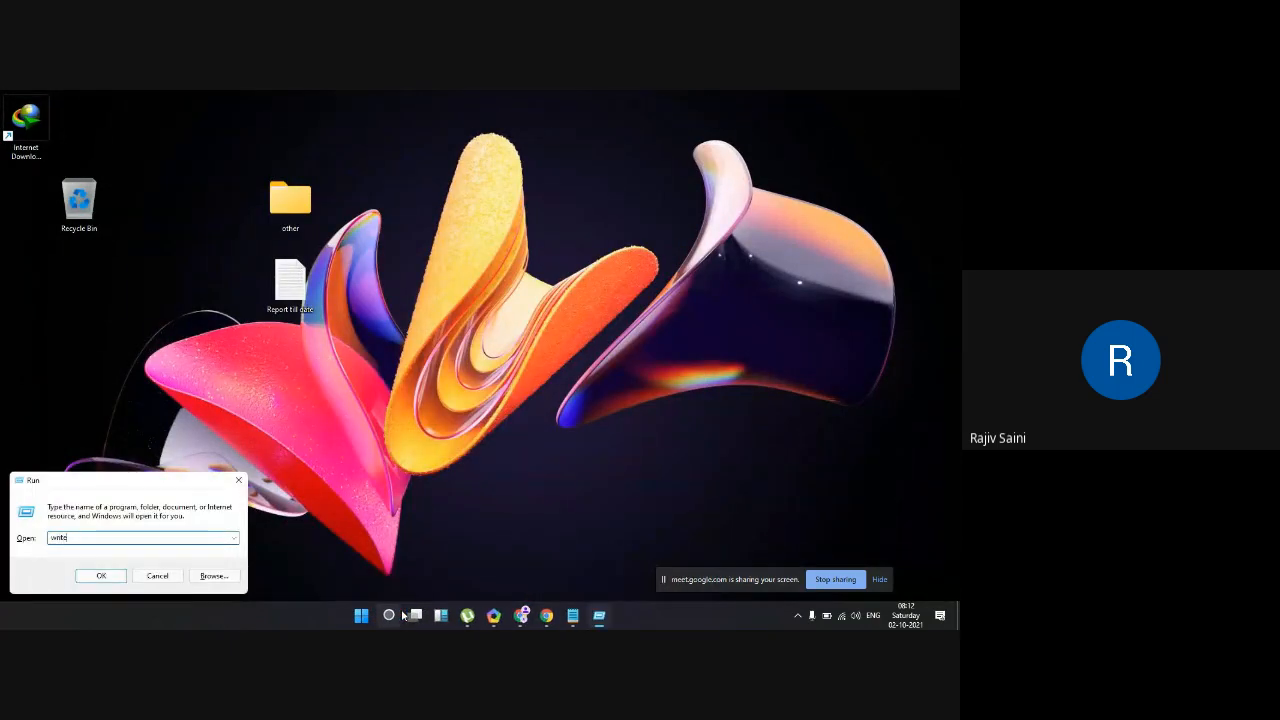
pyautogui.press('Return')
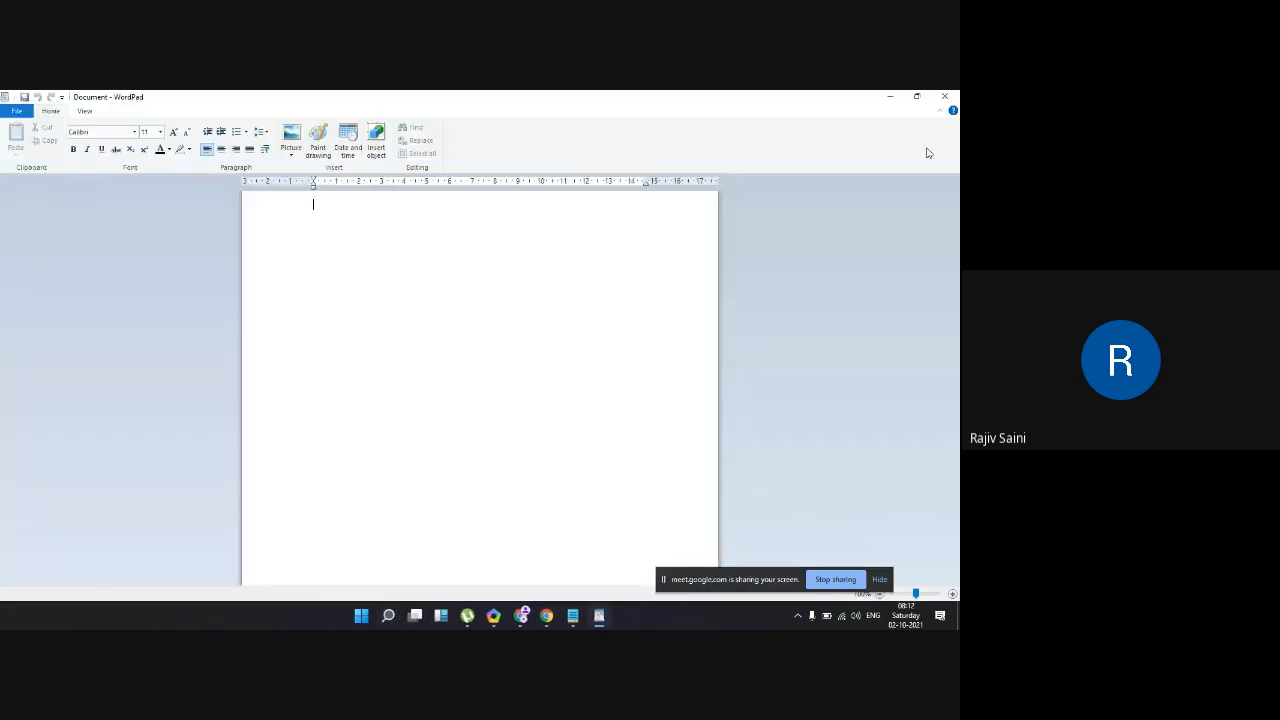
pyautogui.click(948, 96)
# Step: Try to launch WordPad by searching Windows for "write", and close what opens
pyautogui.press('super')
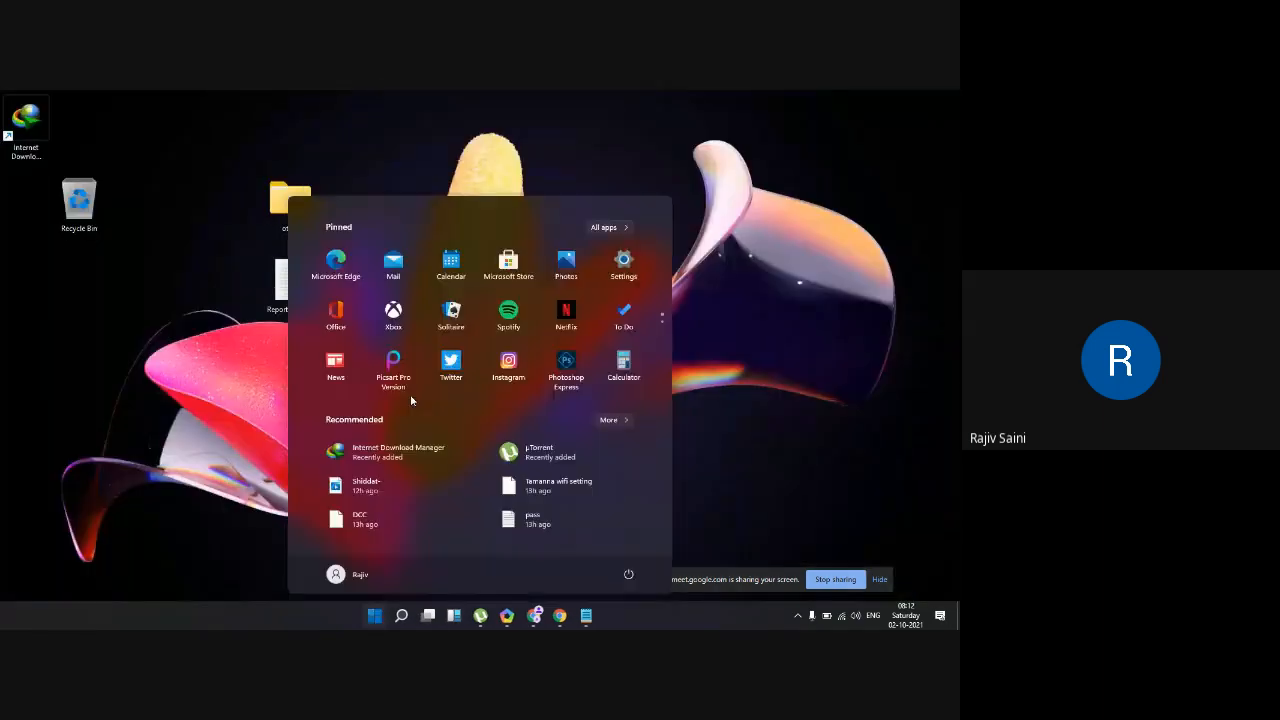
pyautogui.click(403, 609)
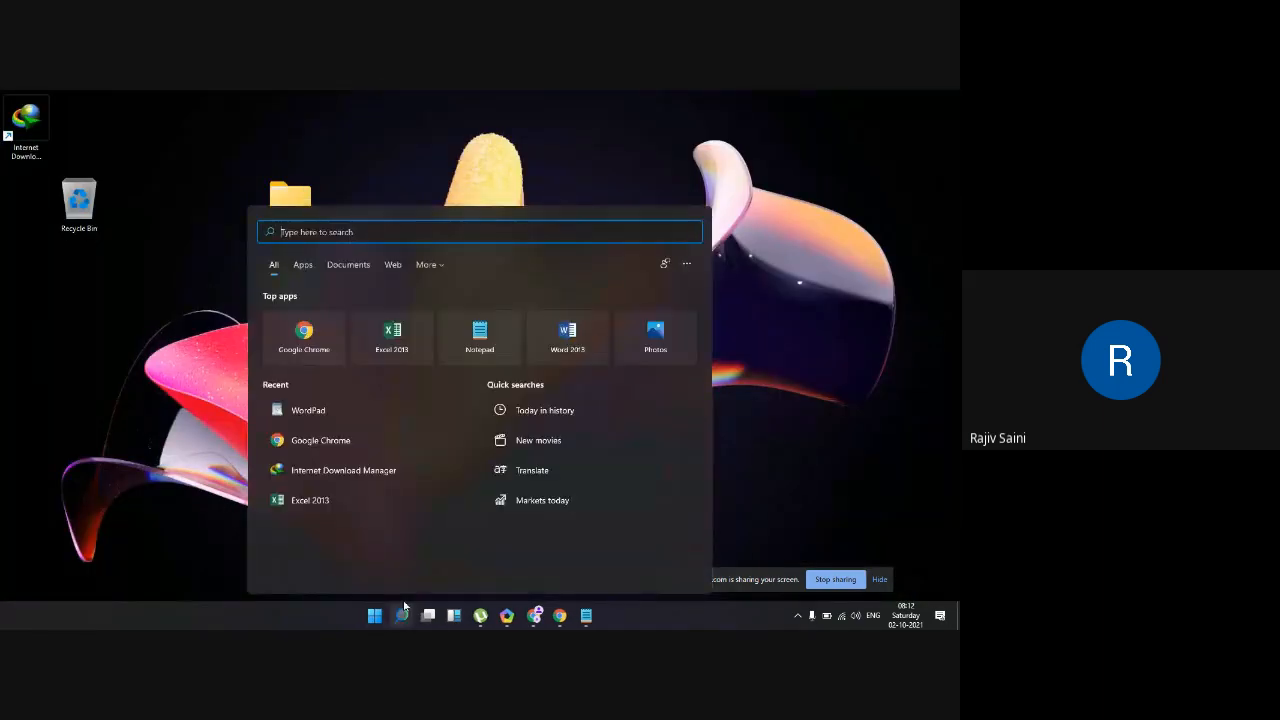
pyautogui.write('write')
pyautogui.press('Return')
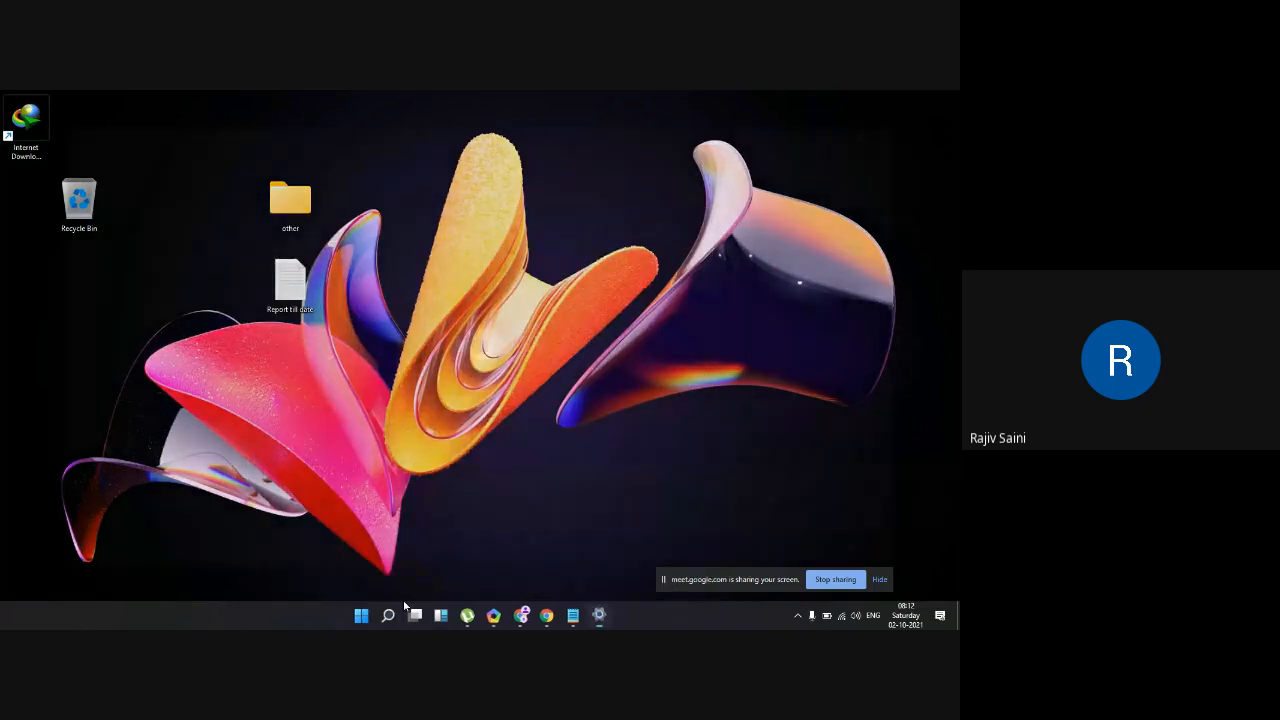
pyautogui.click(945, 99)
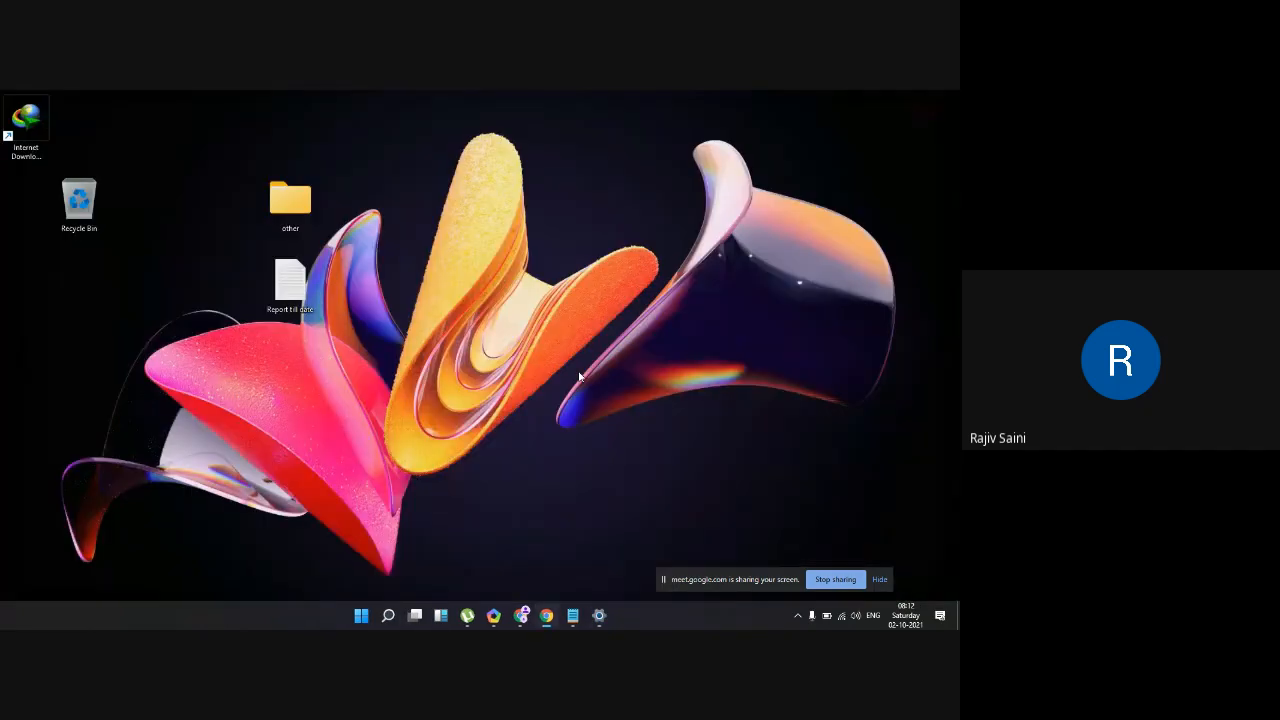
# Step: Start WordPad once more through the Run command "write", and close it
pyautogui.press('super+r')
pyautogui.write('write')
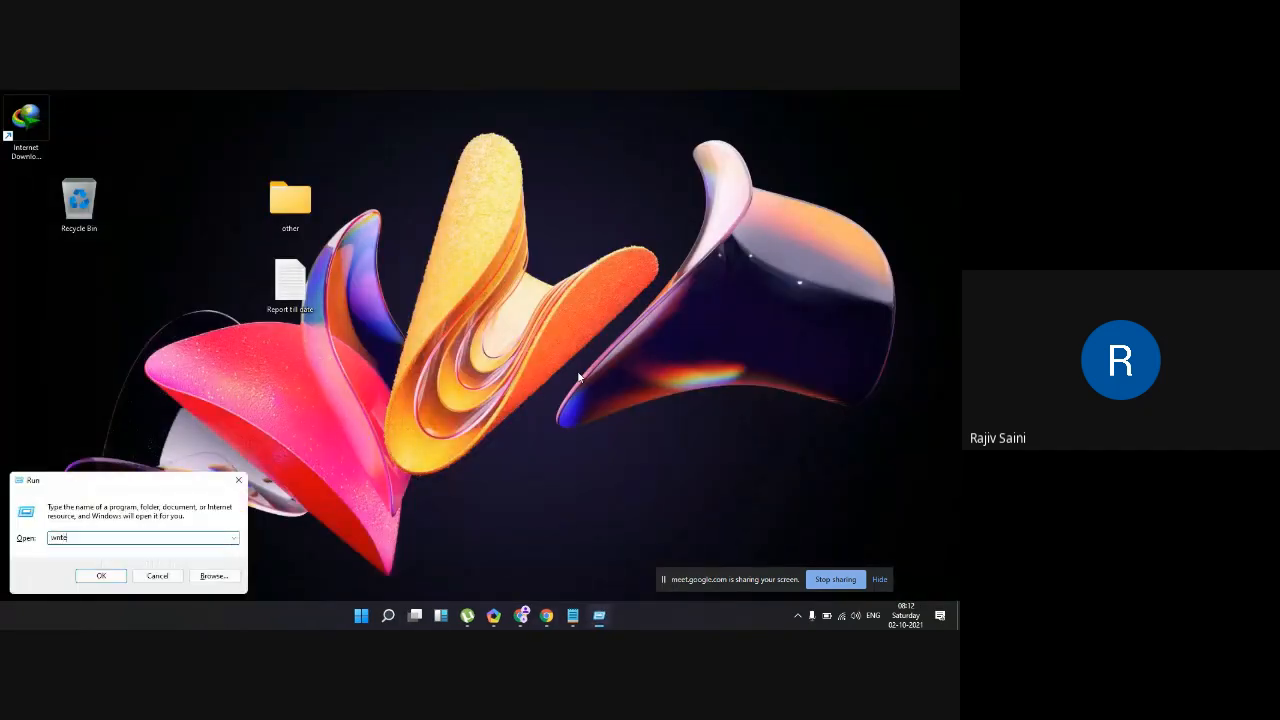
pyautogui.press('Return')
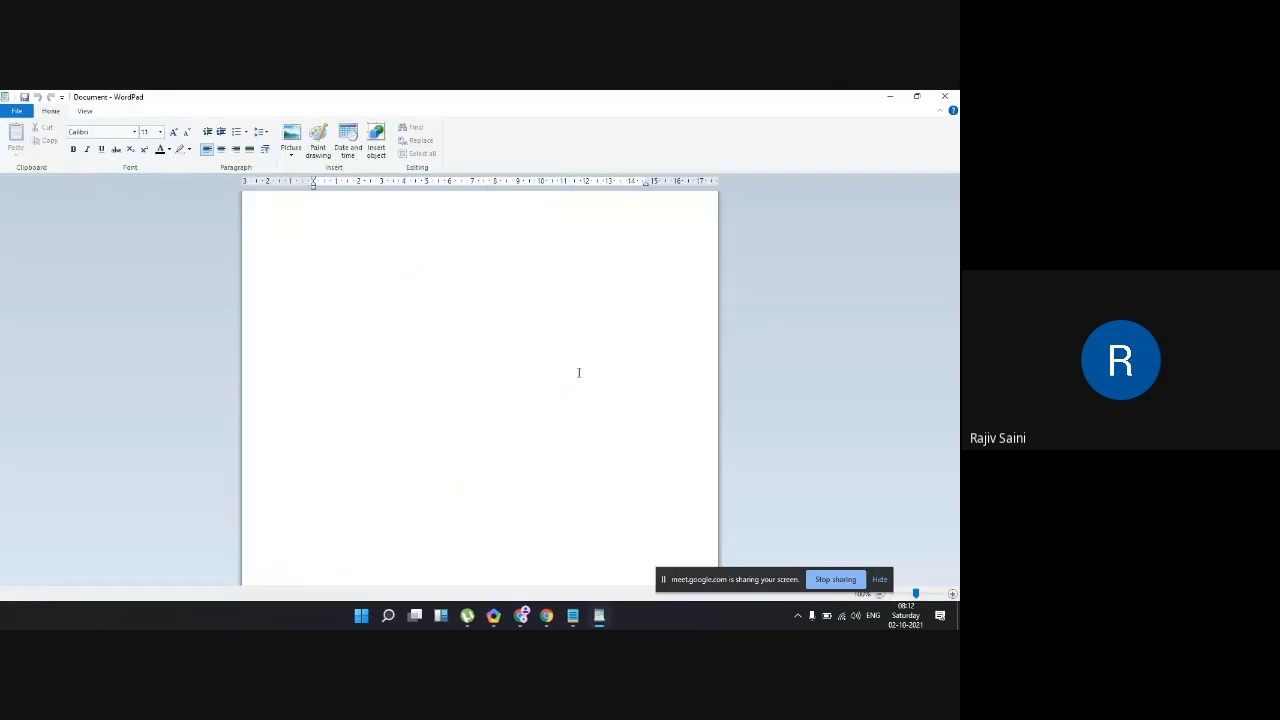
pyautogui.click(945, 96)
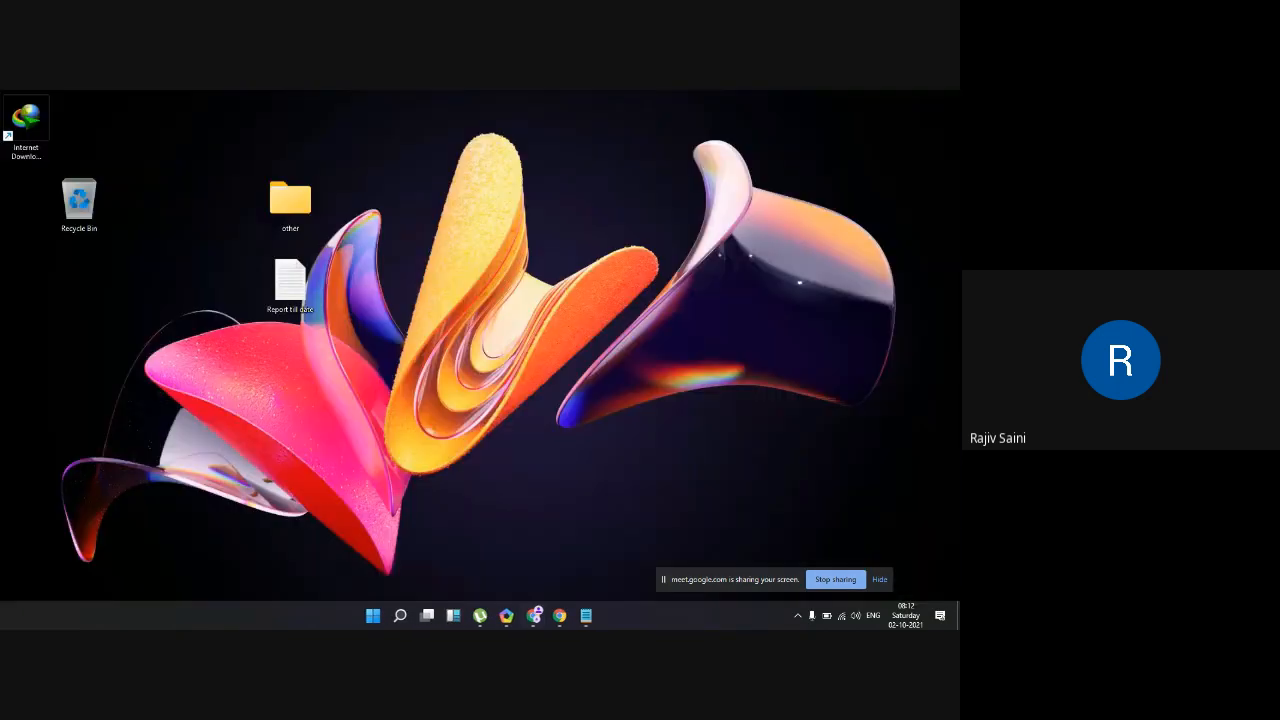
# Step: In Notepad, delete the "Start->search->wrtie" text and add a new line reading "Window Key+R ->" below it
pyautogui.click(586, 616)
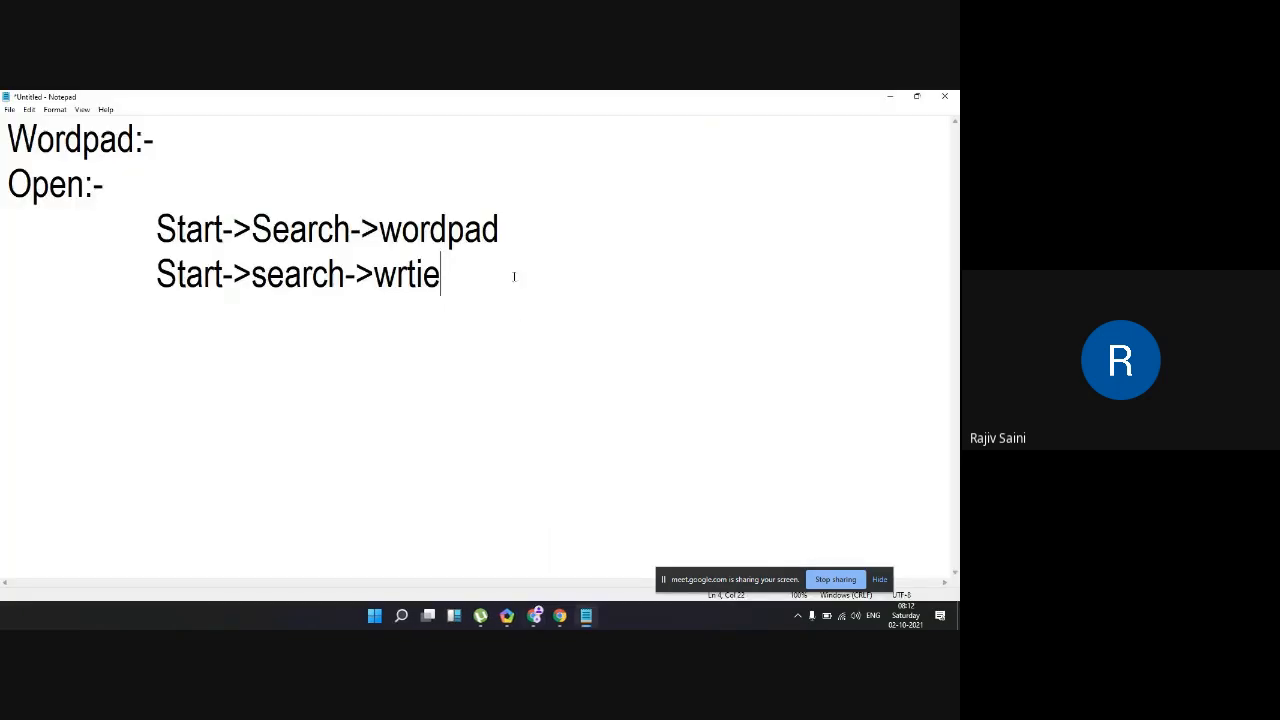
pyautogui.moveTo(514, 277); pyautogui.dragTo(131, 289)
pyautogui.press('BackSpace')
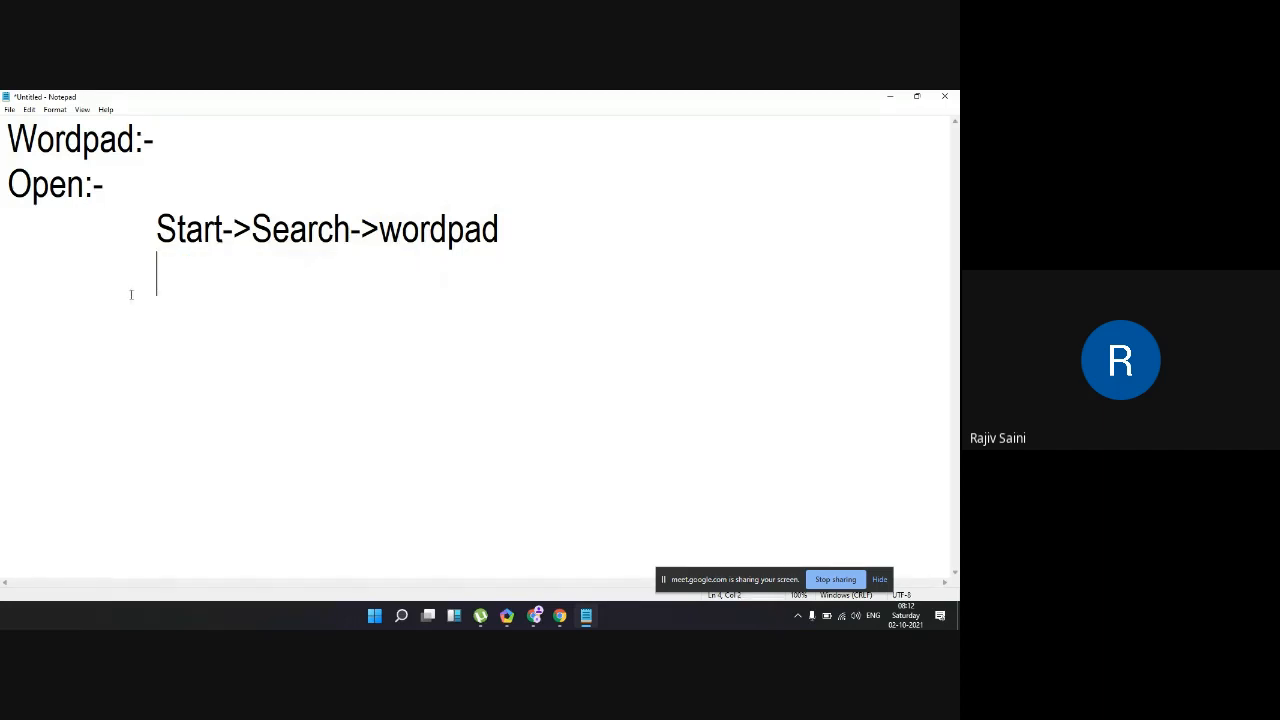
pyautogui.press('Return')
pyautogui.write('Window')
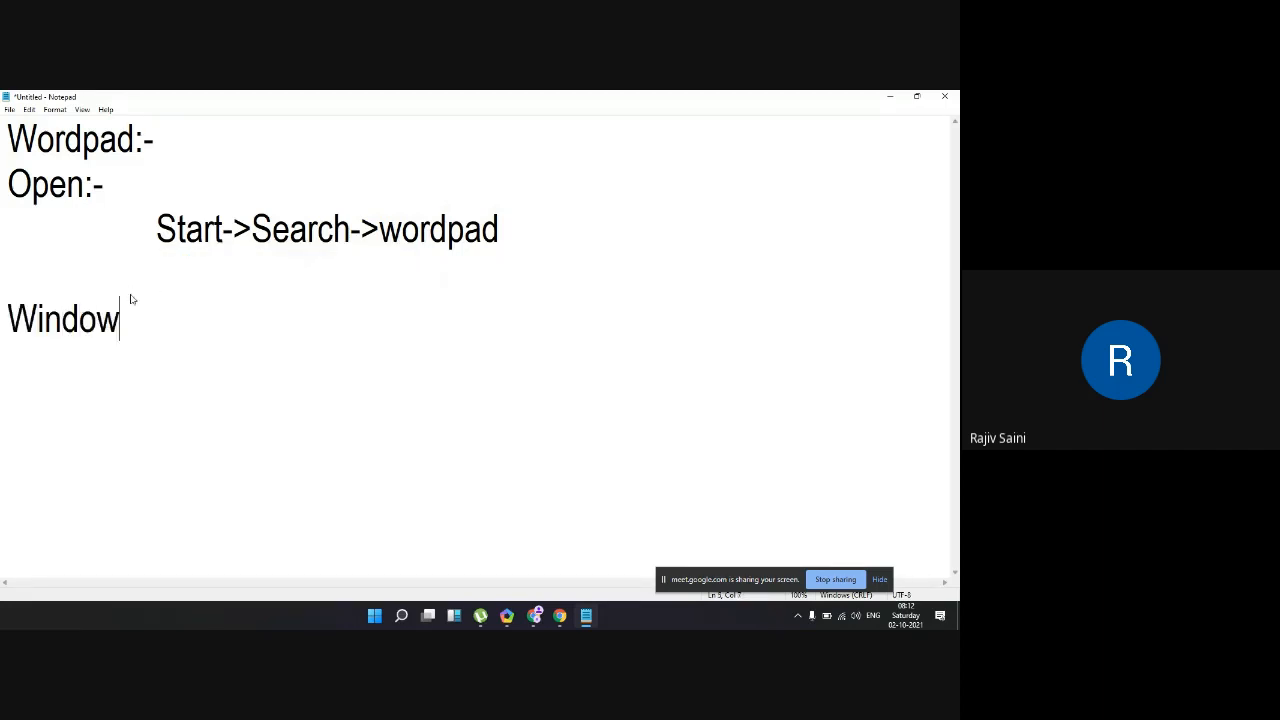
pyautogui.write(' Key+R ->')
pyautogui.click(131, 294)
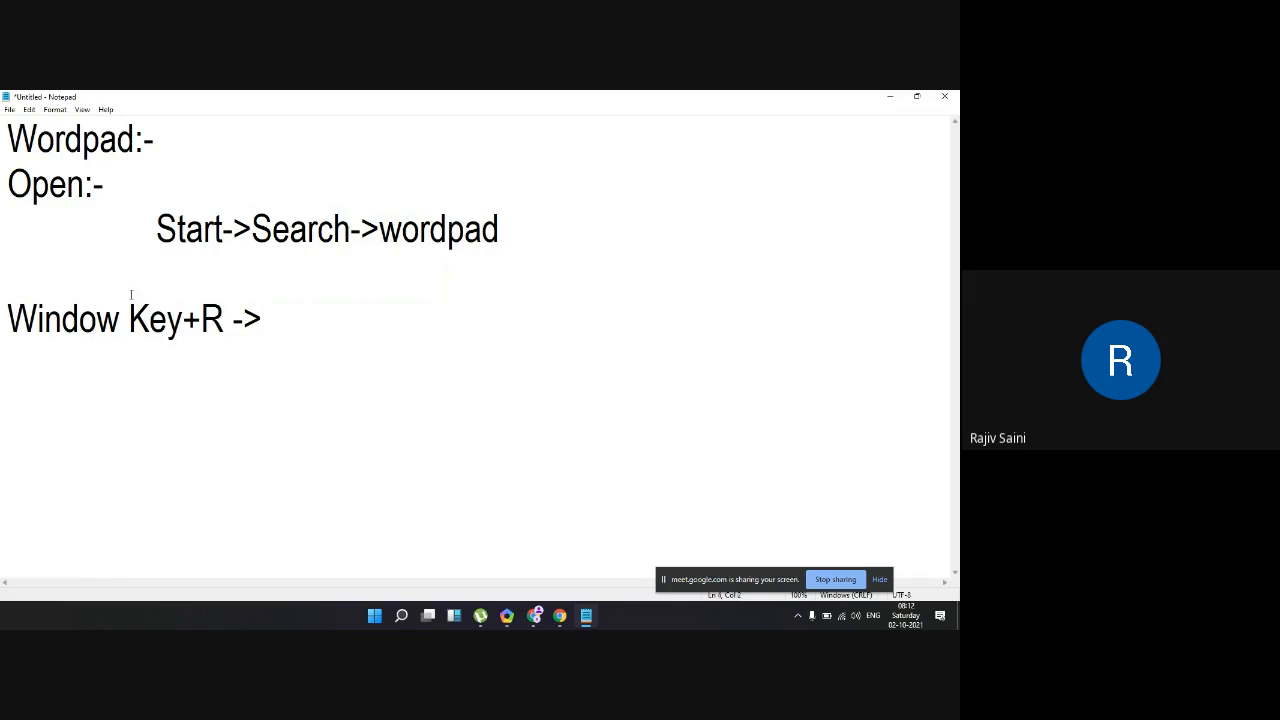
# Step: Minimize Notepad, open the Run dialog with its command field emptied, and enlarge the dialog with Magnifier
pyautogui.click(890, 96)
pyautogui.press('super+r')
pyautogui.press('BackSpace')
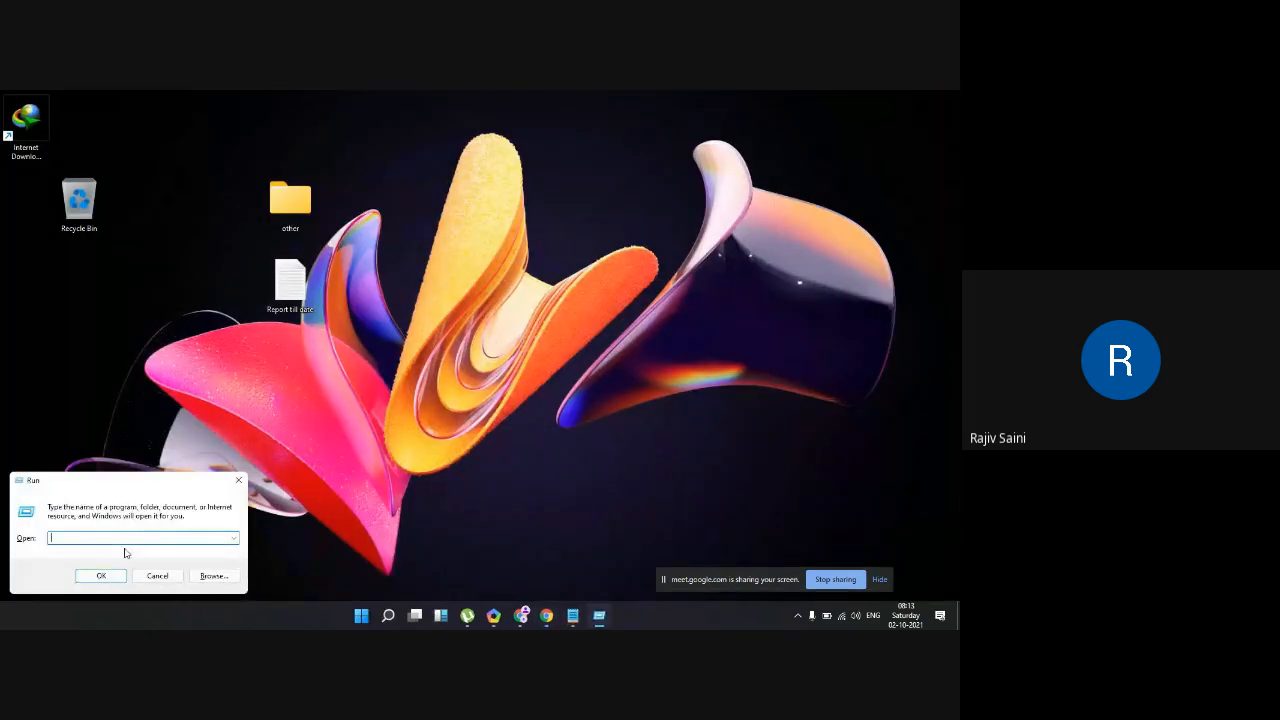
pyautogui.press('super+plus')
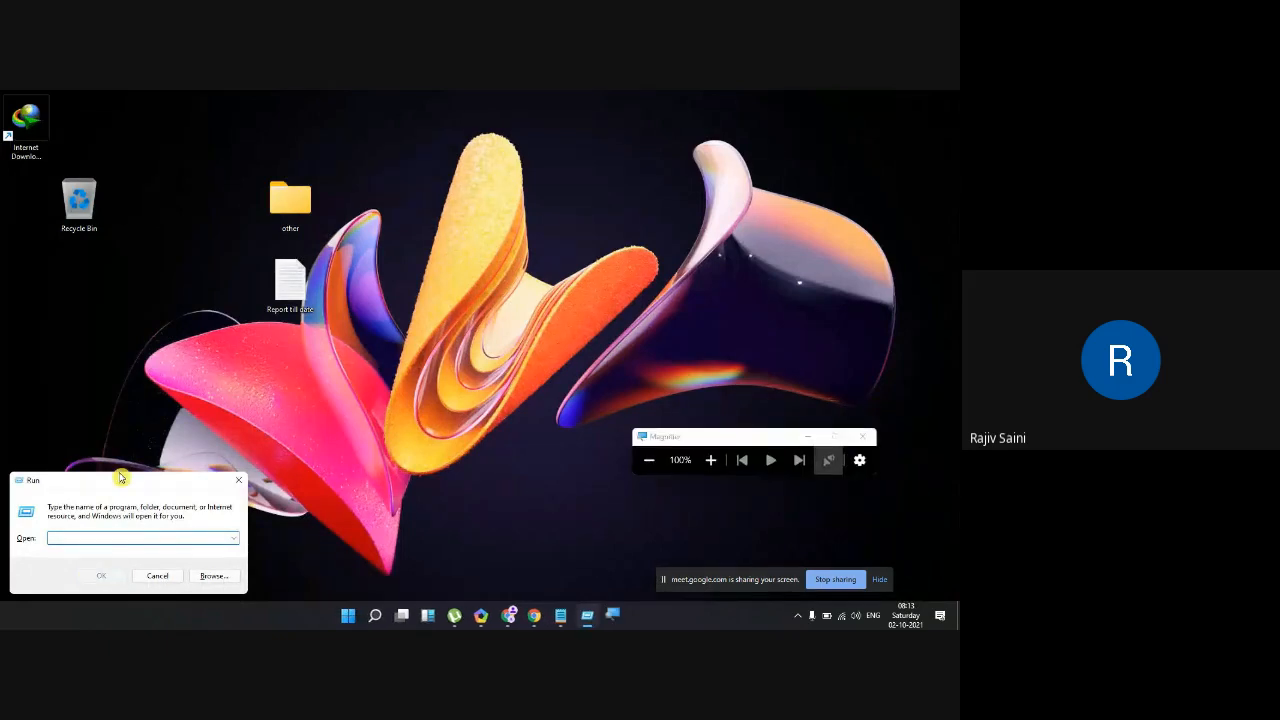
pyautogui.moveTo(118, 482); pyautogui.dragTo(140, 432)
pyautogui.press('super+plus')
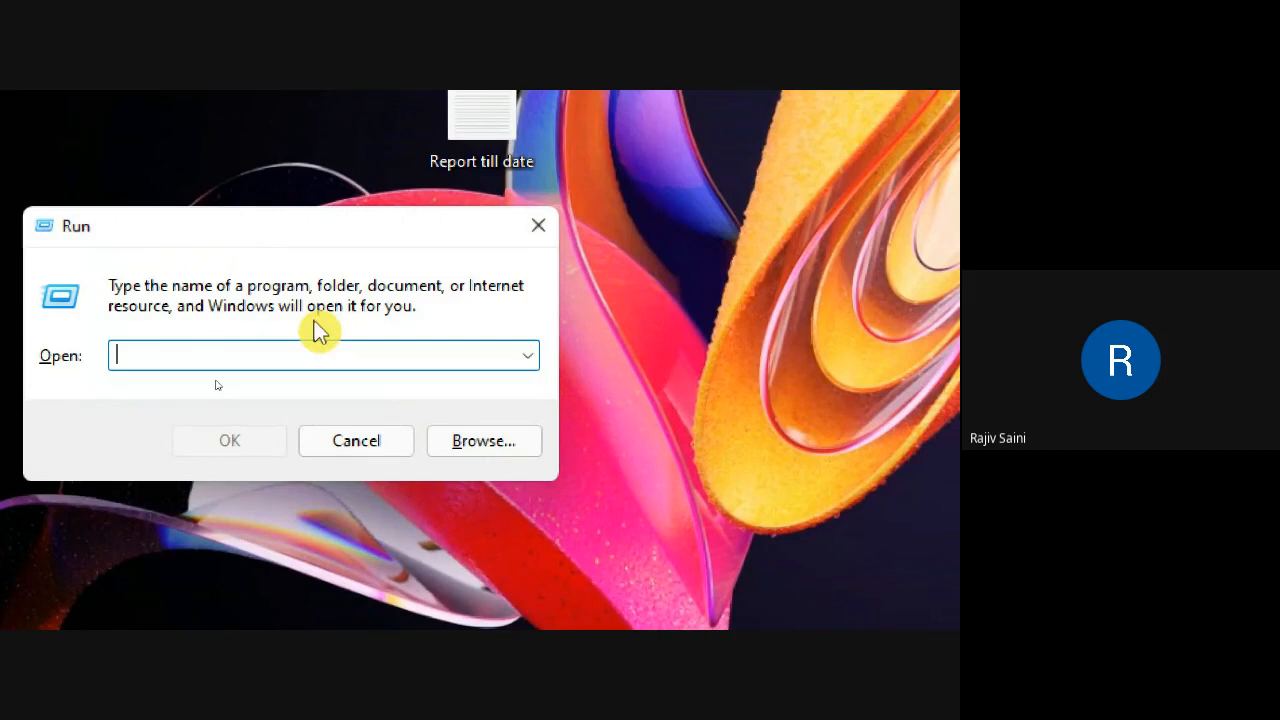
# Step: Launch WordPad with the Run command "write", reset the magnification to 100%, and close the blank document
pyautogui.write('write')
pyautogui.press('Return')
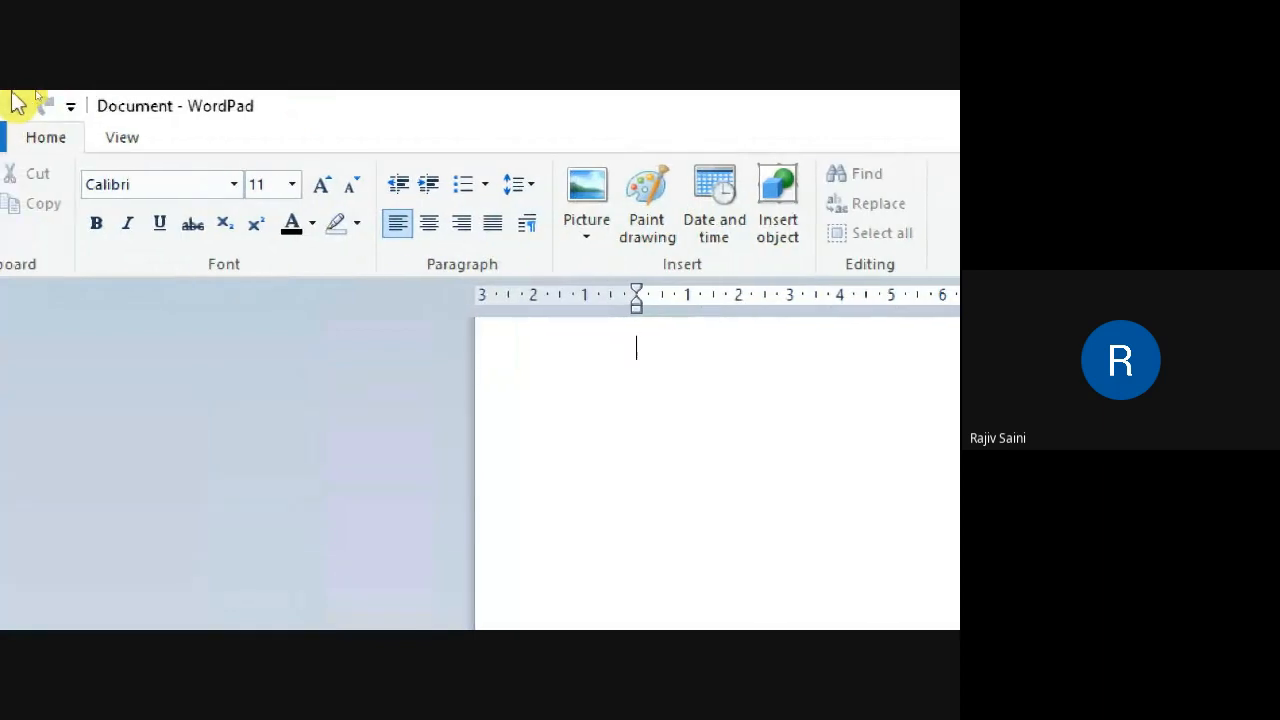
pyautogui.press('super+minus')
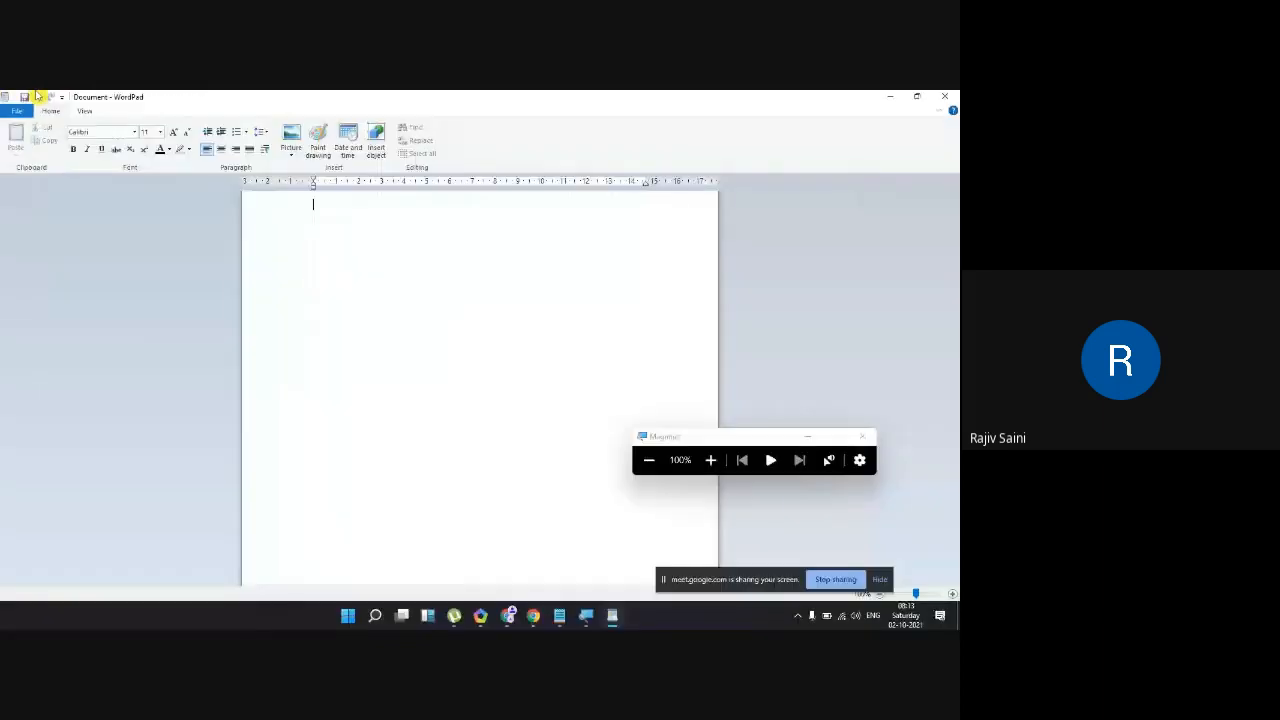
pyautogui.click(944, 96)
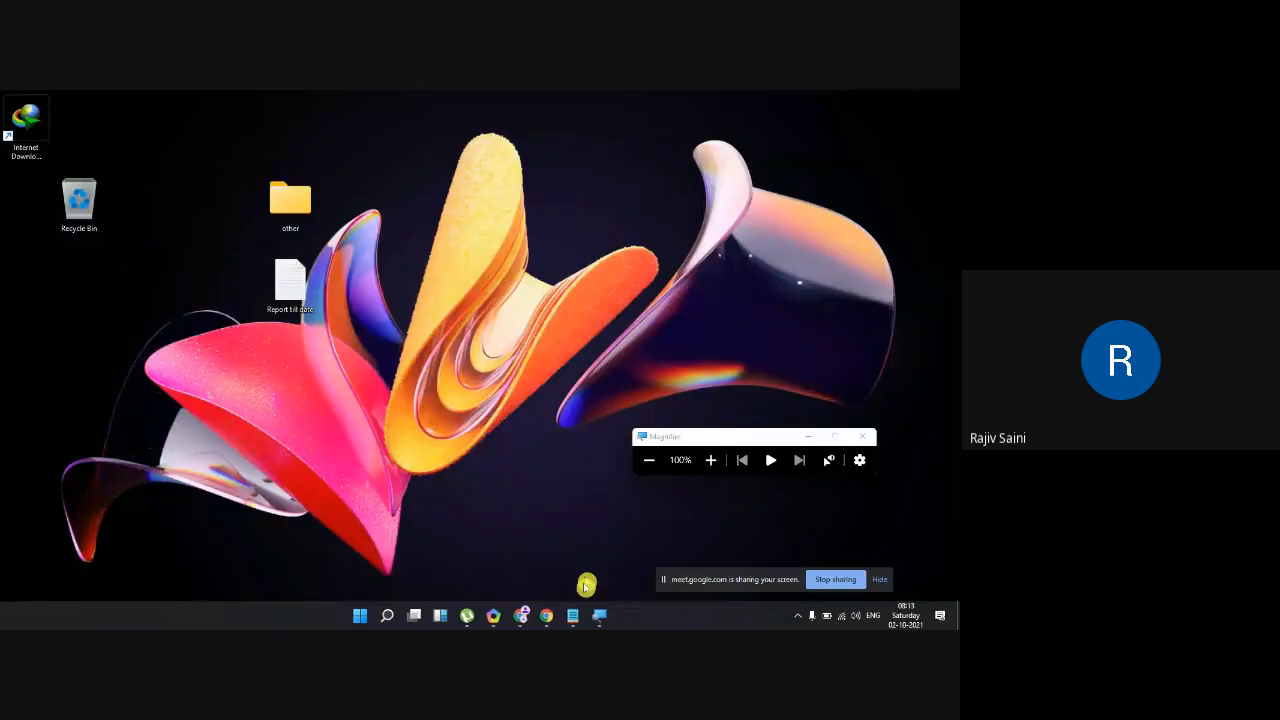
# Step: In Notepad, complete the "Window Key+R ->" line with "write" and move it directly under "Start->Search->wordpad" with the same indent
pyautogui.click(574, 616)
pyautogui.click(300, 318)
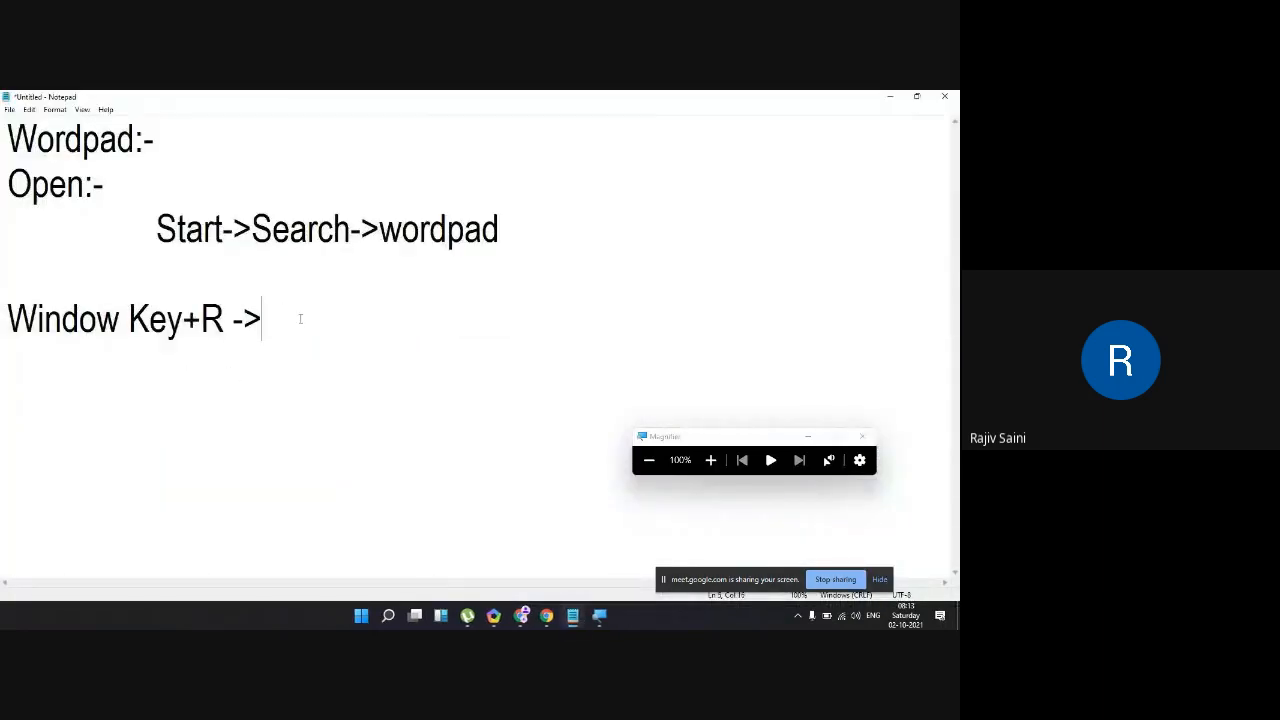
pyautogui.write('write')
pyautogui.click(10, 300)
pyautogui.press('BackSpace')
pyautogui.press('BackSpace')
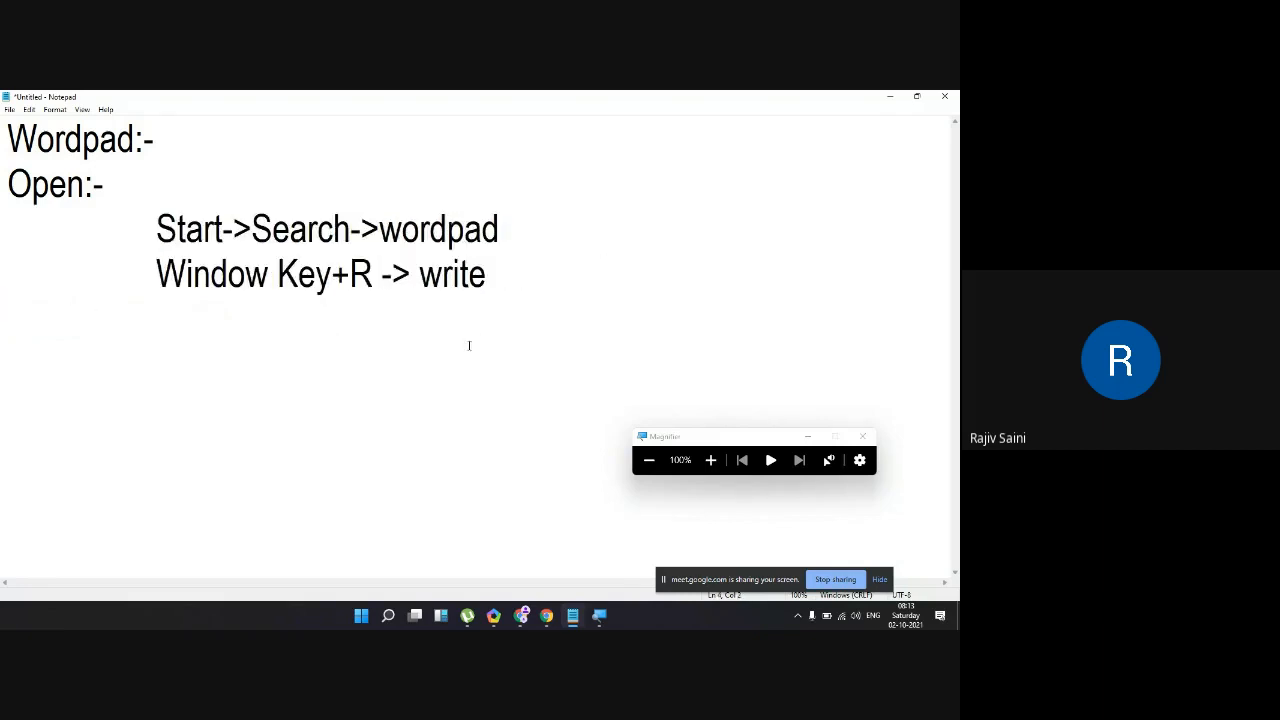
# Step: Add three line breaks after the "Window Key+R -> write" line in the notes
pyautogui.click(510, 288)
pyautogui.press('Return')
pyautogui.press('Return')
pyautogui.press('Return')
# Step: Switch to a blank WordPad document and enter the text "hello world"
pyautogui.click(891, 97)
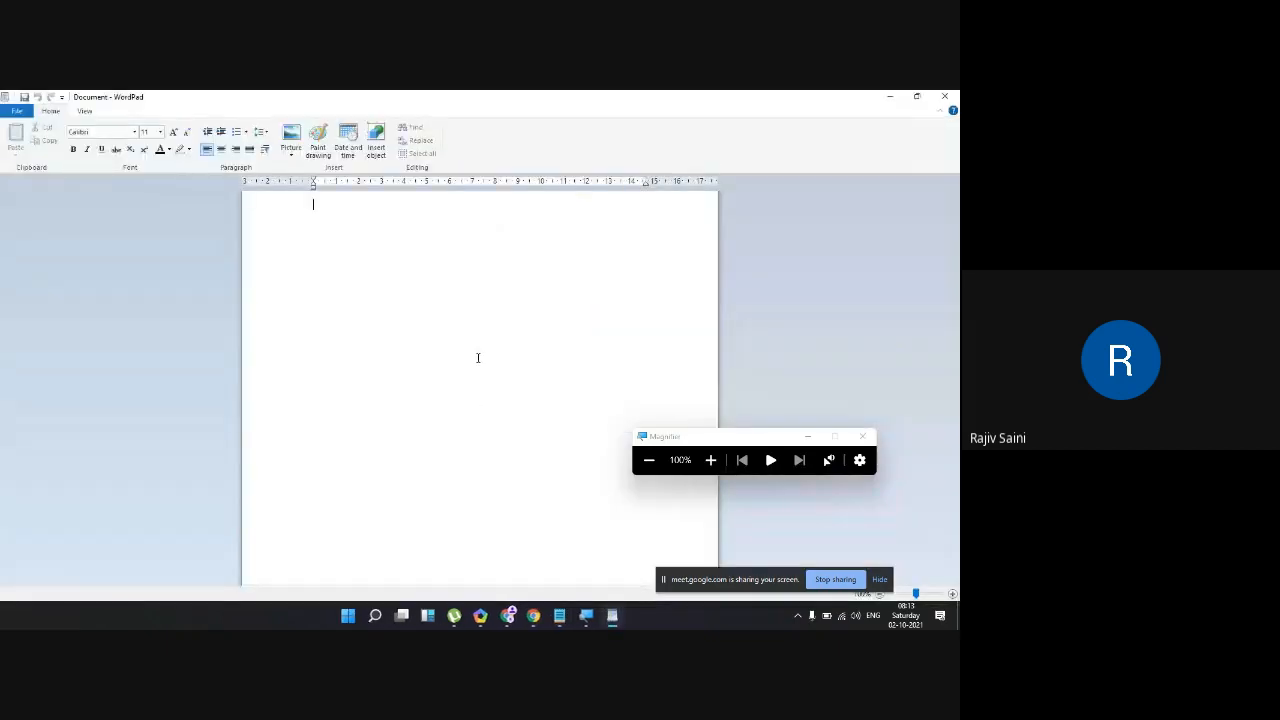
pyautogui.scroll(4, 461, 294)
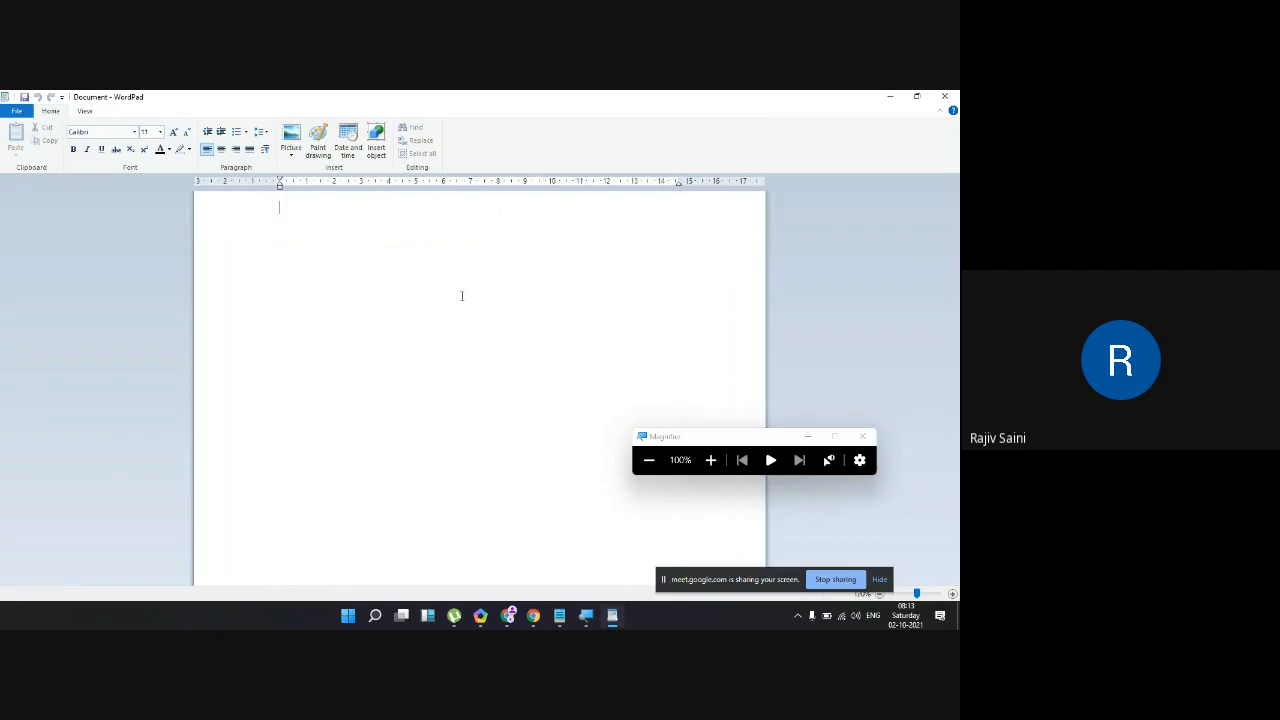
pyautogui.write('hello world')
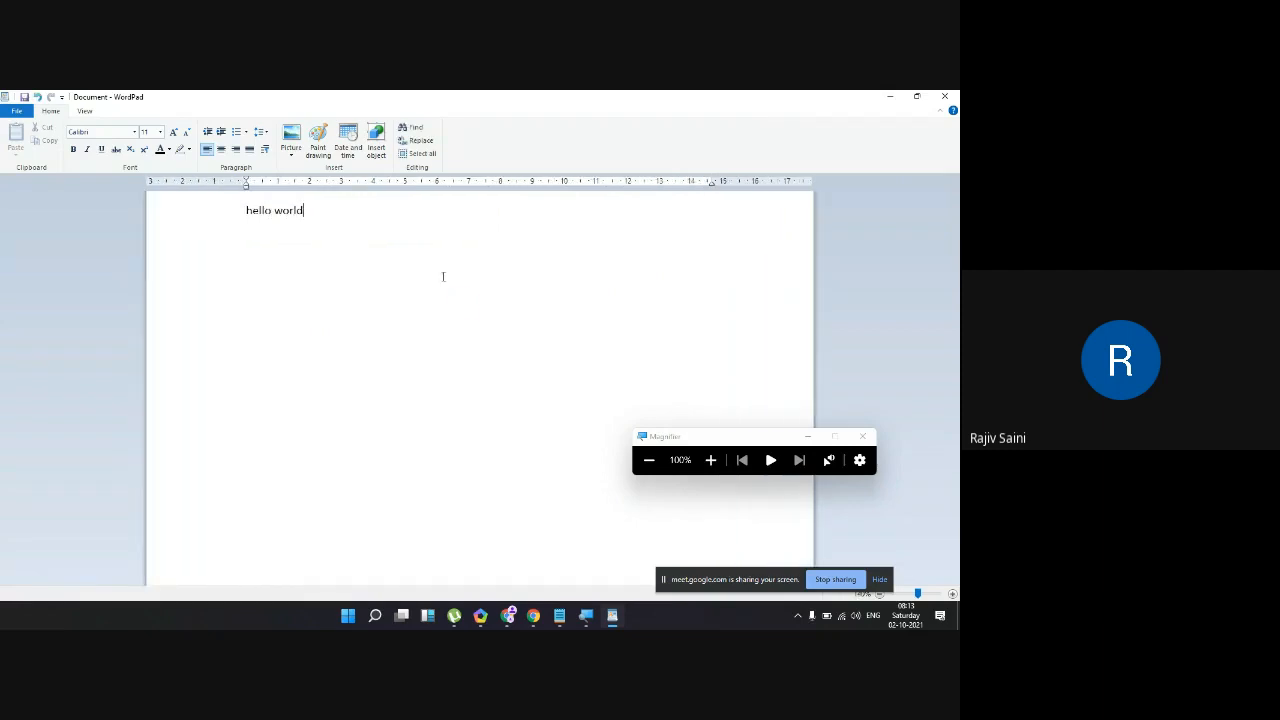
# Step: Select "hello world" and grow its font stepwise to size 100
pyautogui.moveTo(305, 218); pyautogui.dragTo(262, 222)
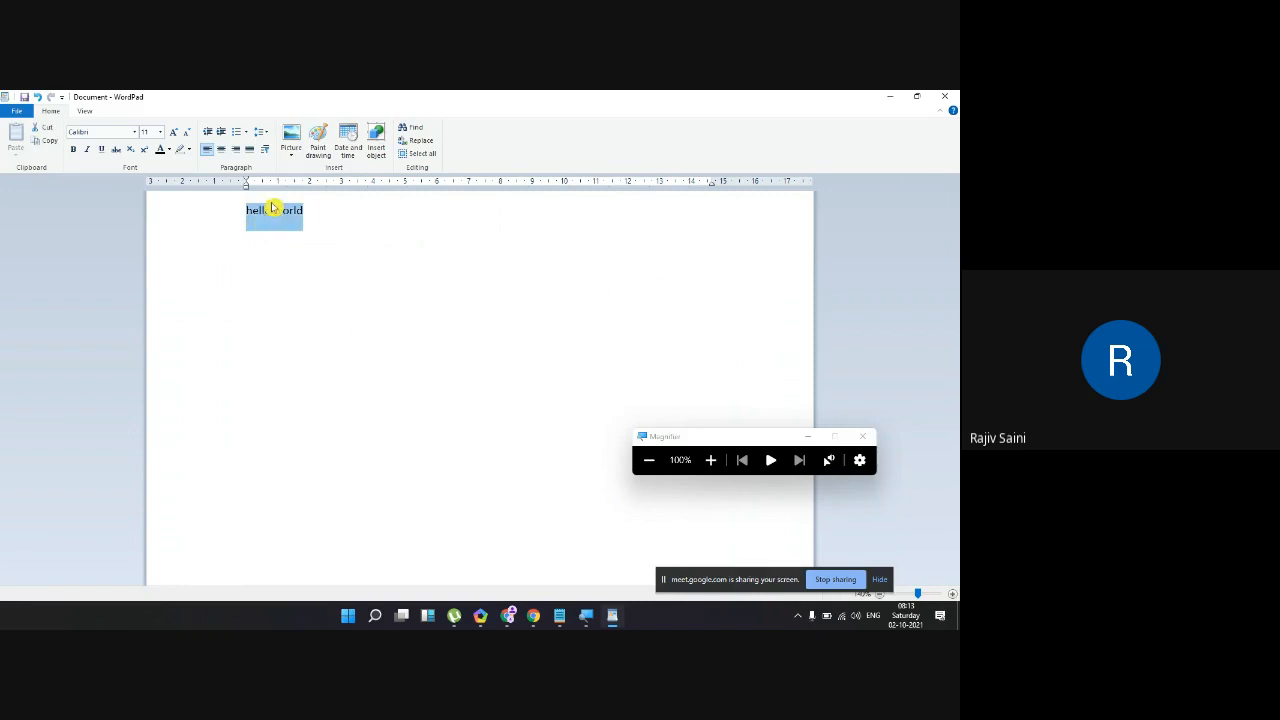
pyautogui.click(175, 133)
pyautogui.click(175, 133)
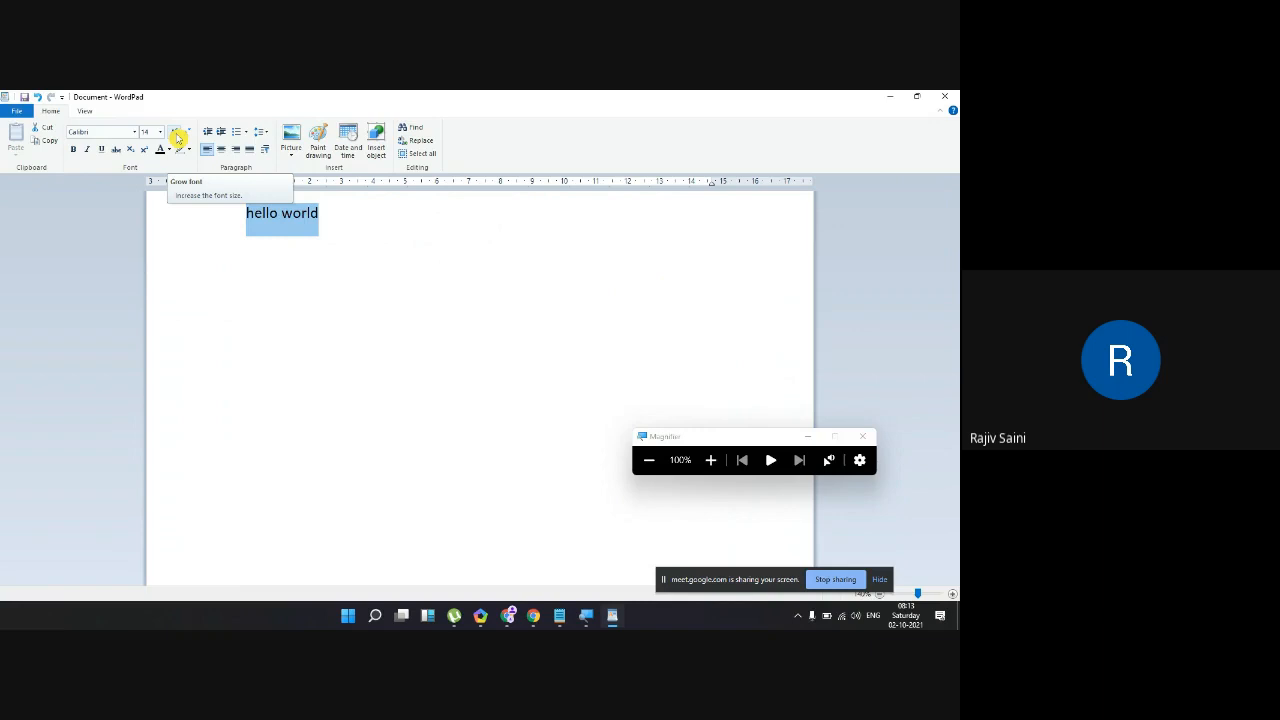
pyautogui.click(176, 135)
pyautogui.click(176, 135)
pyautogui.click(176, 135)
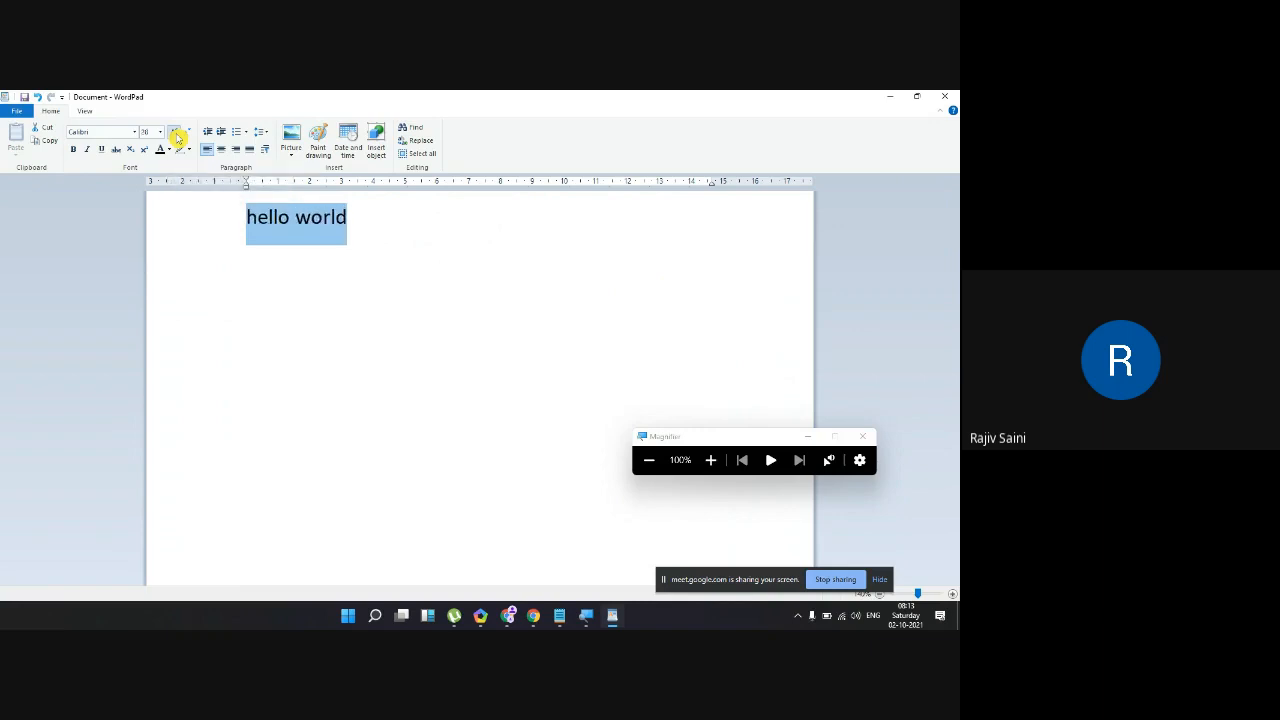
pyautogui.click(176, 135)
pyautogui.click(176, 135)
pyautogui.click(176, 135)
pyautogui.click(176, 135)
pyautogui.click(176, 135)
pyautogui.click(176, 135)
pyautogui.click(176, 135)
pyautogui.click(176, 135)
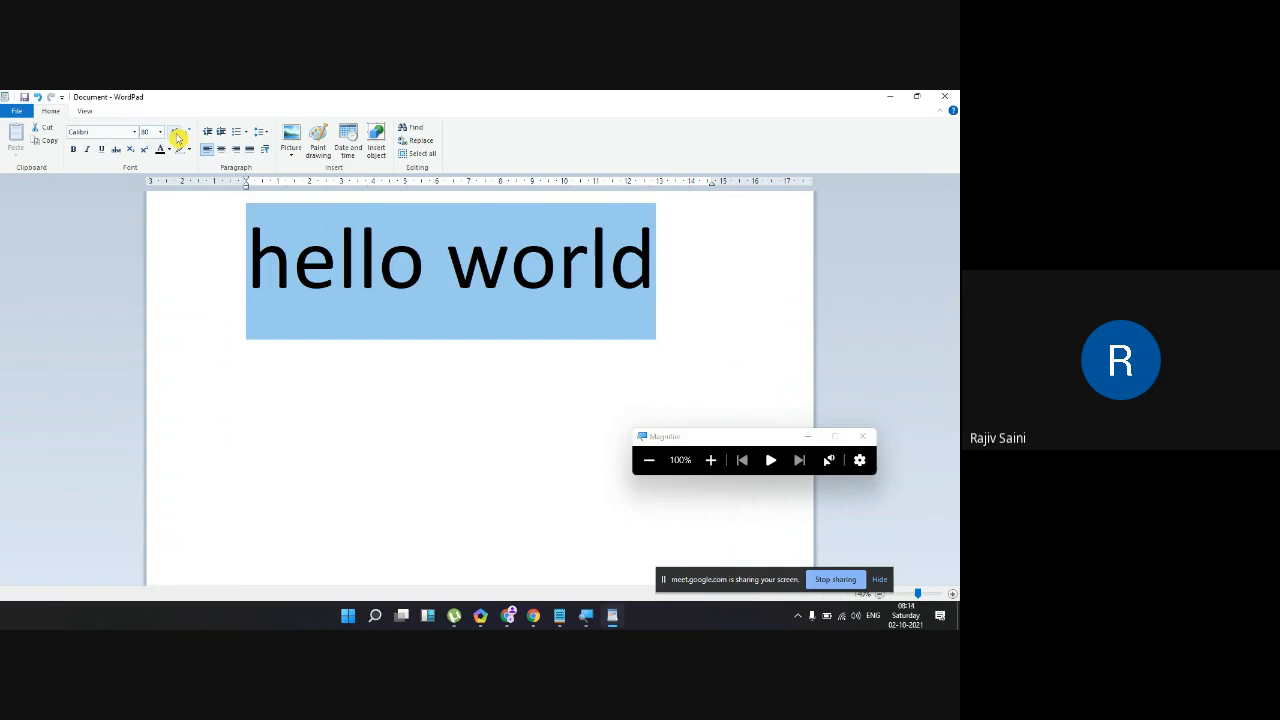
pyautogui.click(176, 135)
pyautogui.click(176, 135)
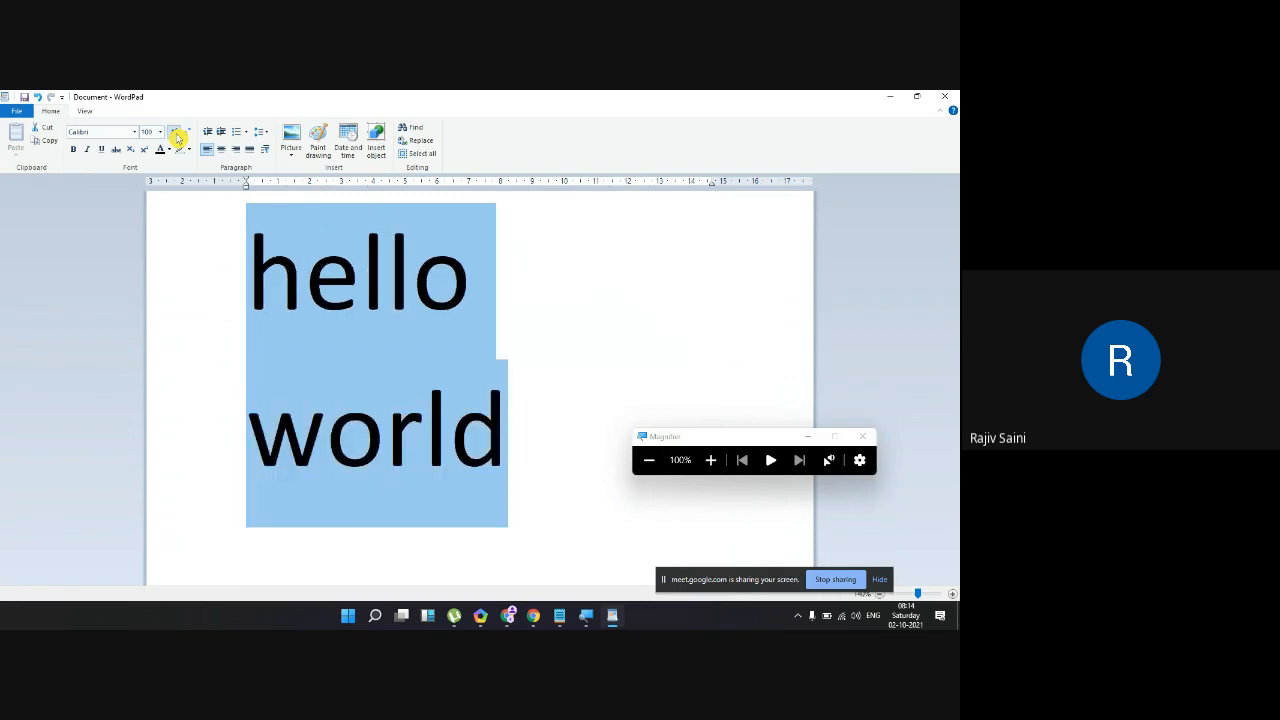
# Step: Shrink the selected "hello world" text stepwise to font size 28
pyautogui.click(188, 135)
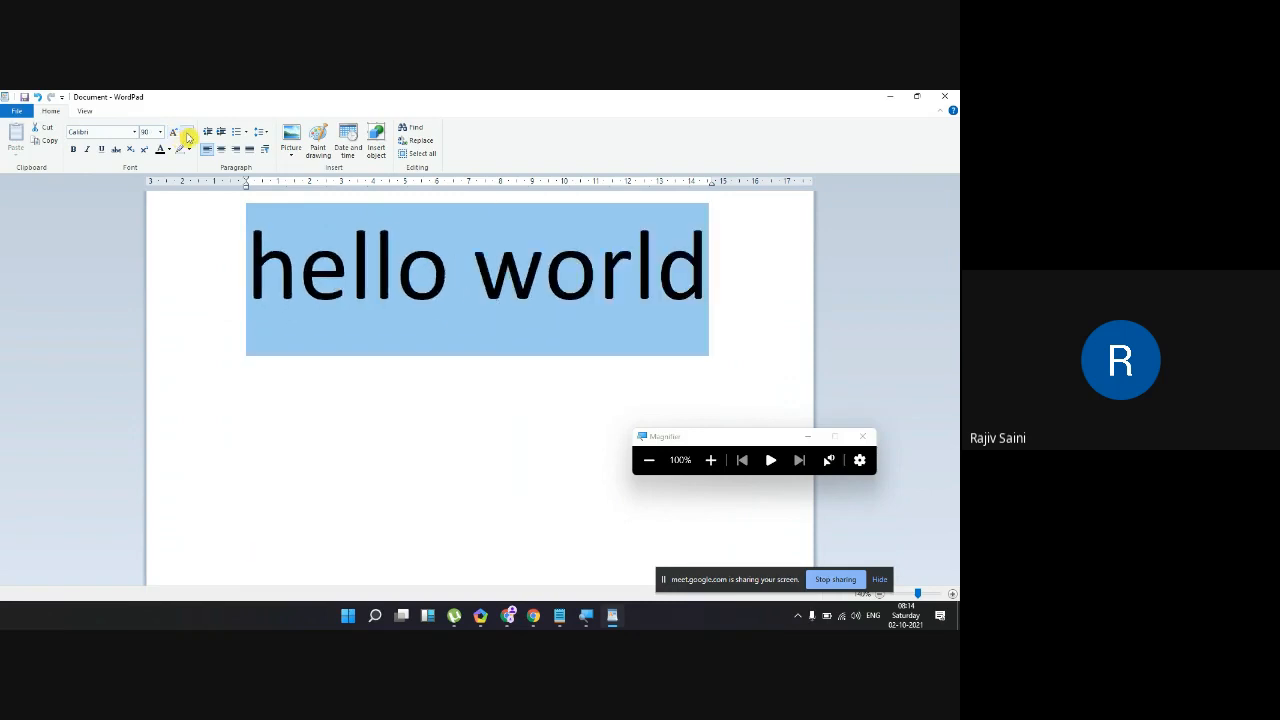
pyautogui.click(188, 135)
pyautogui.click(188, 135)
pyautogui.click(188, 135)
pyautogui.click(188, 135)
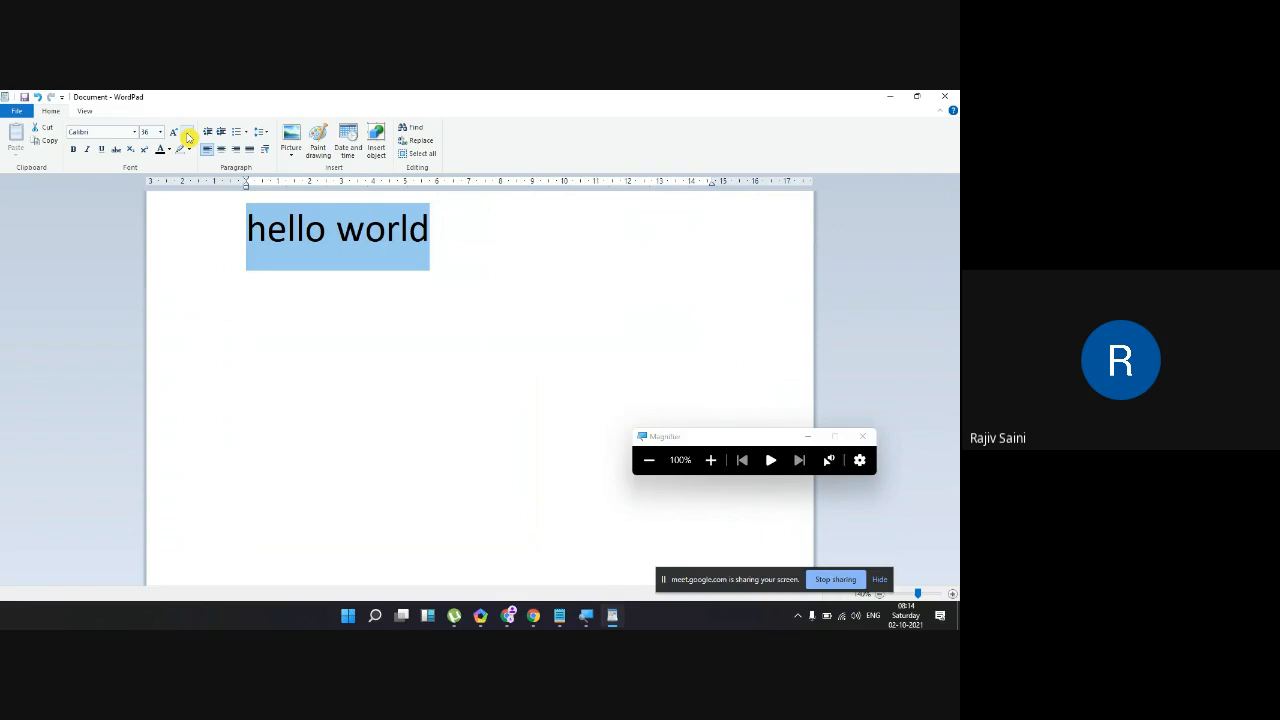
pyautogui.click(188, 135)
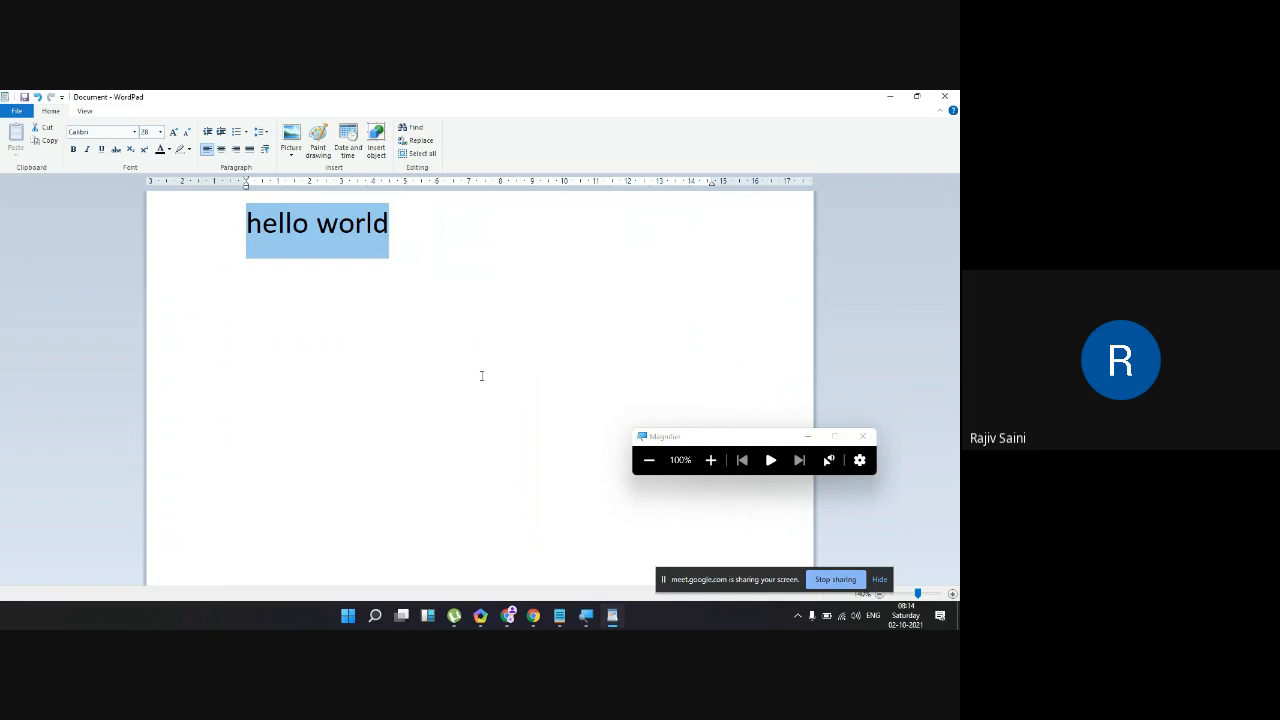
# Step: Switch to the Notepad notes, select the "Open:-" line, and set the font size to 72
pyautogui.click(560, 617)
pyautogui.click(519, 277)
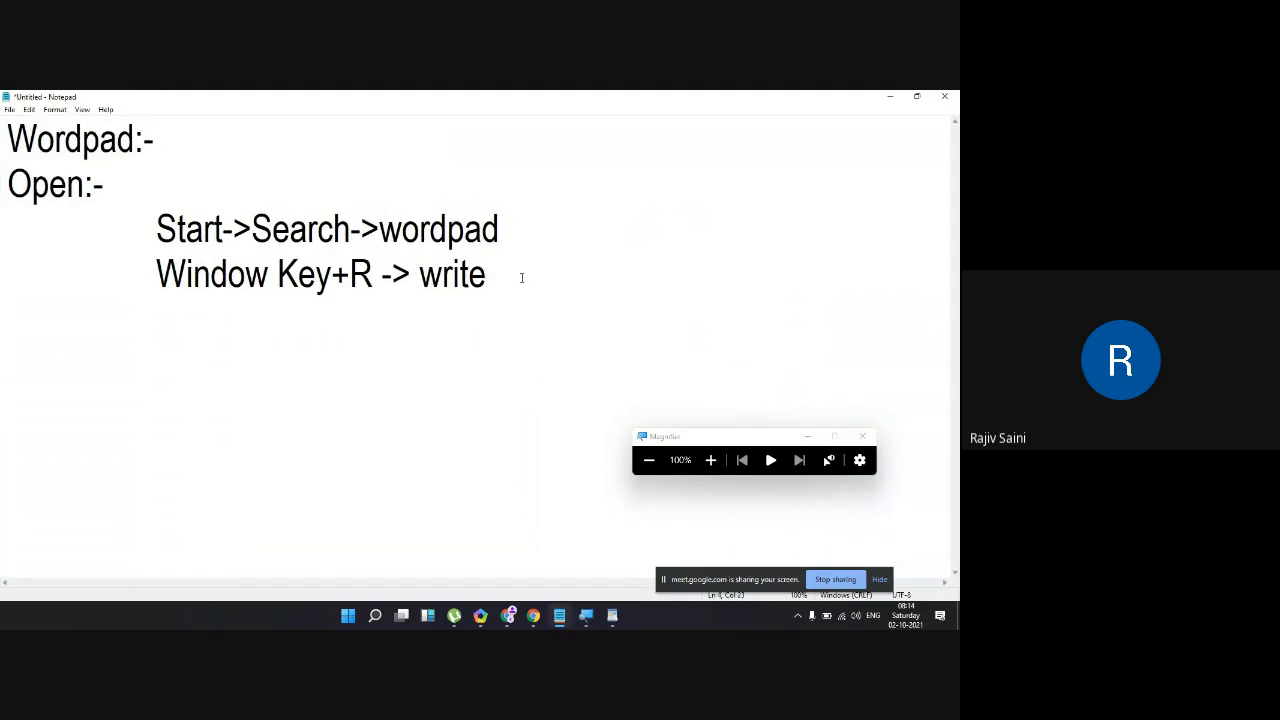
pyautogui.moveTo(120, 180); pyautogui.dragTo(6, 195)
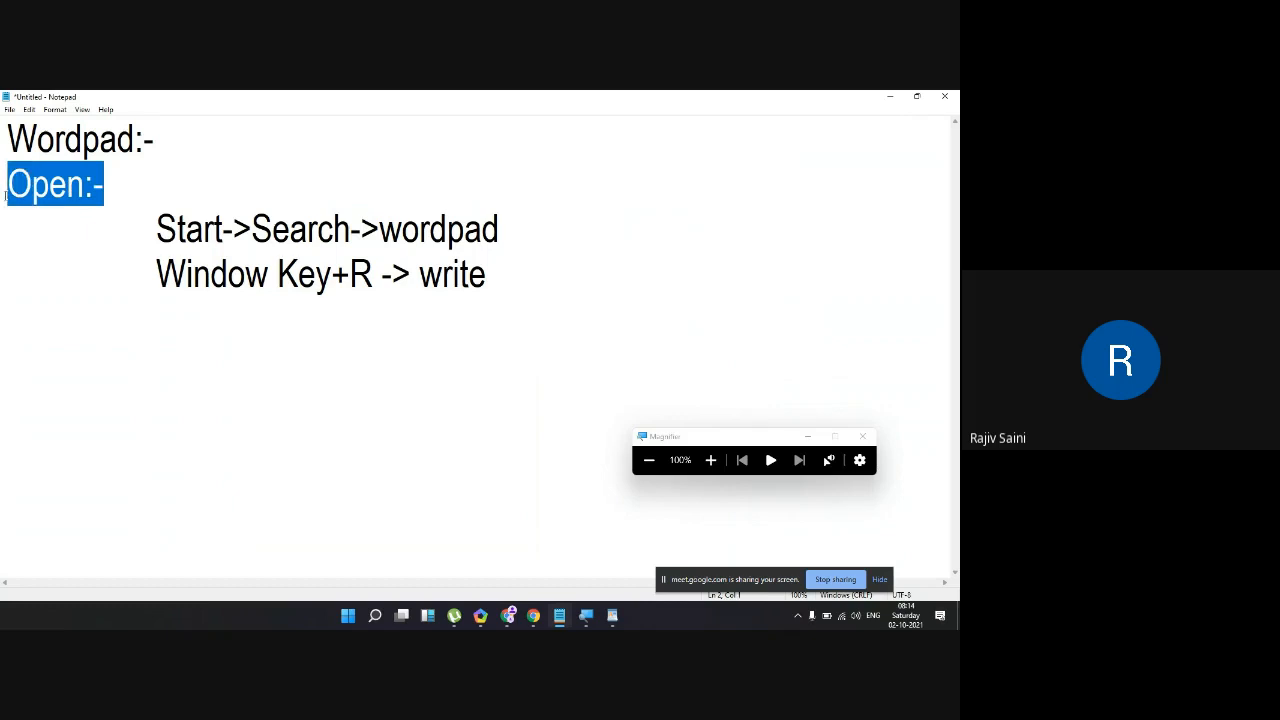
pyautogui.click(62, 111)
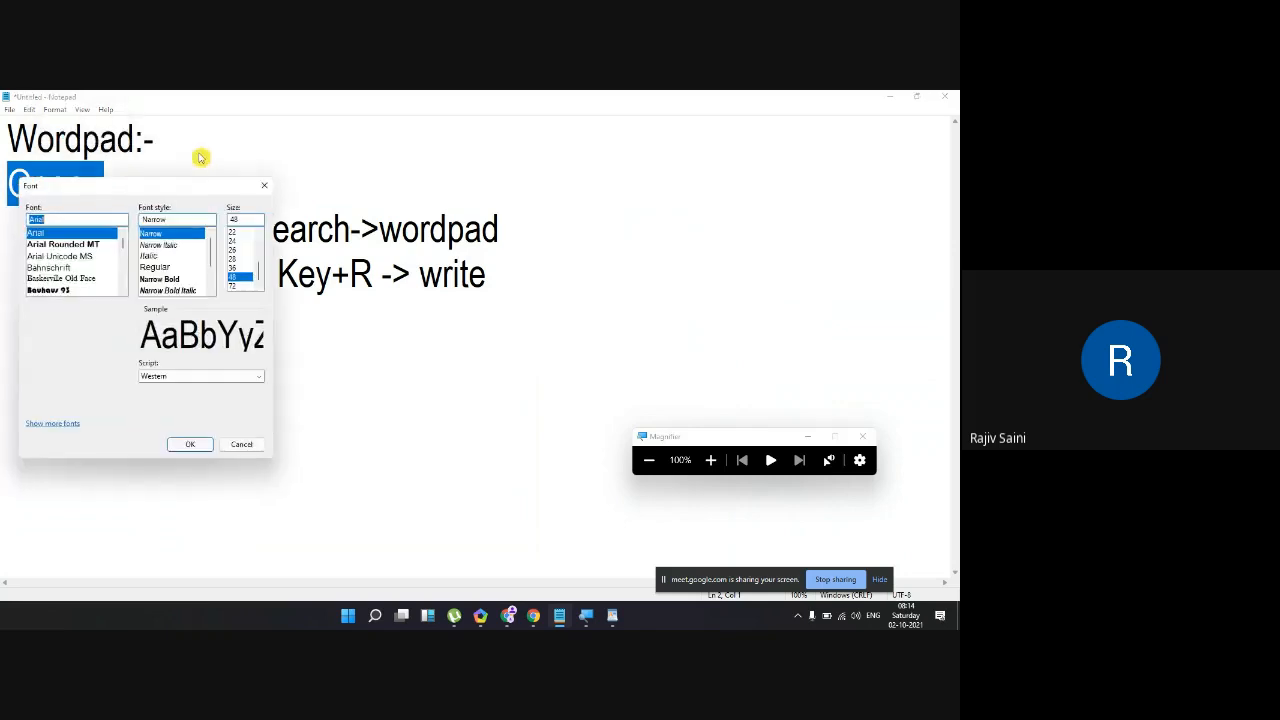
pyautogui.moveTo(180, 186); pyautogui.dragTo(485, 165)
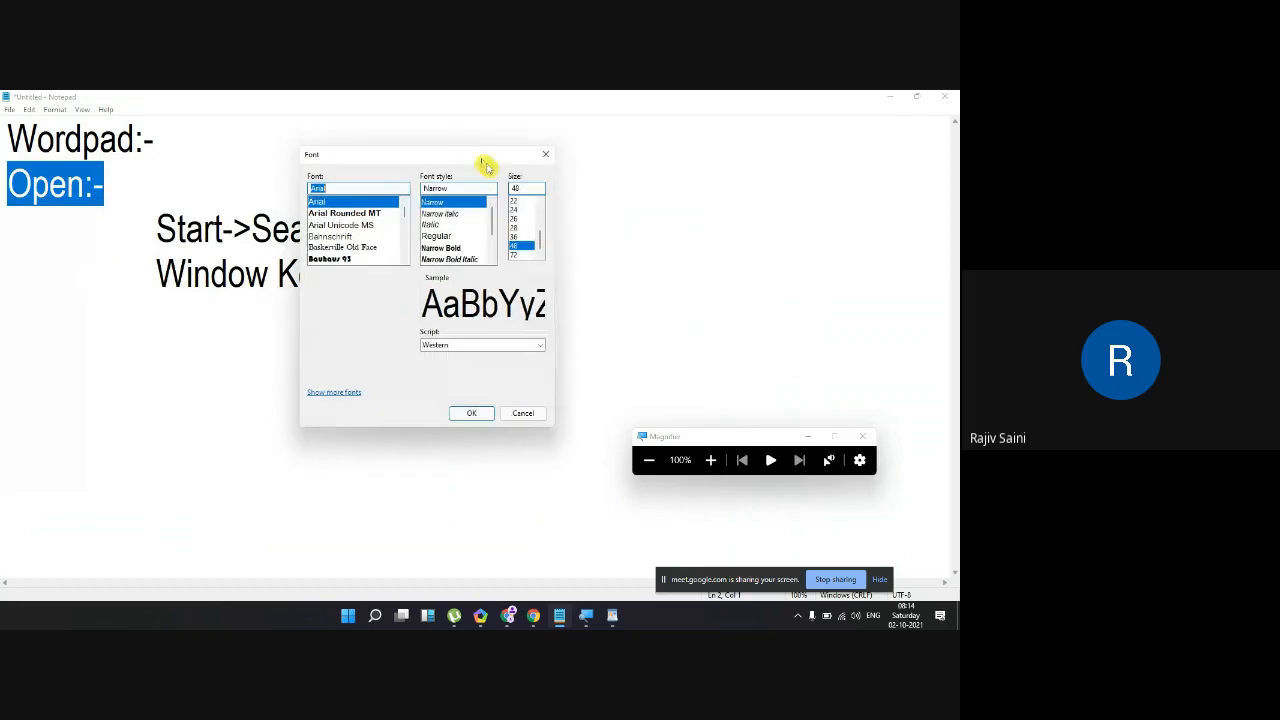
pyautogui.click(534, 256)
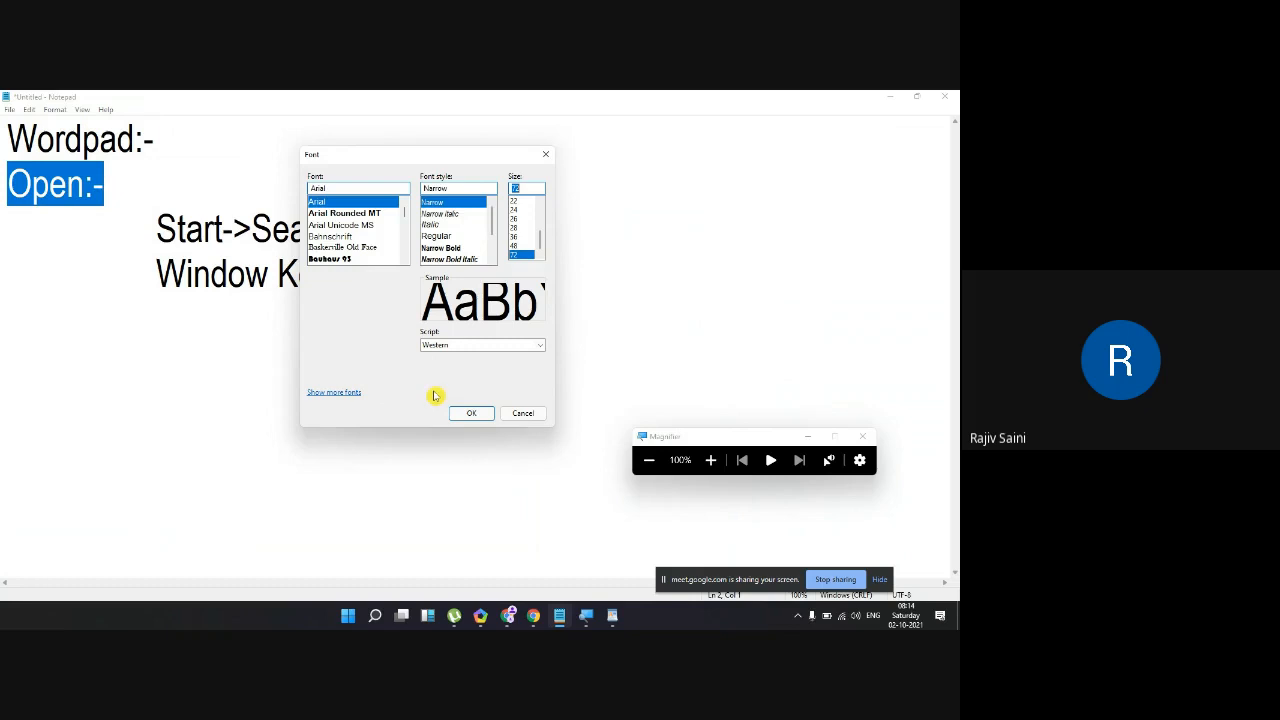
pyautogui.click(475, 417)
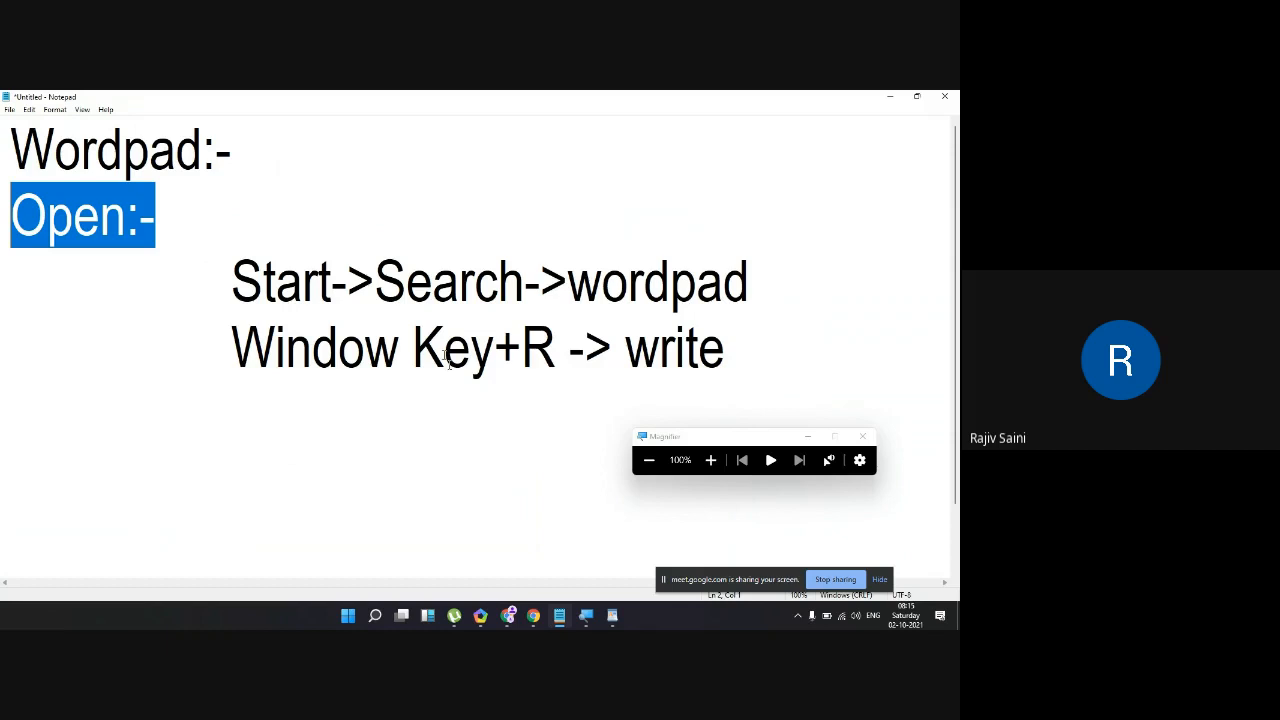
# Step: Reselect "Open:-" in Notepad, set the font size to 24, and deselect the text
pyautogui.moveTo(197, 214); pyautogui.dragTo(12, 215)
pyautogui.click(62, 109)
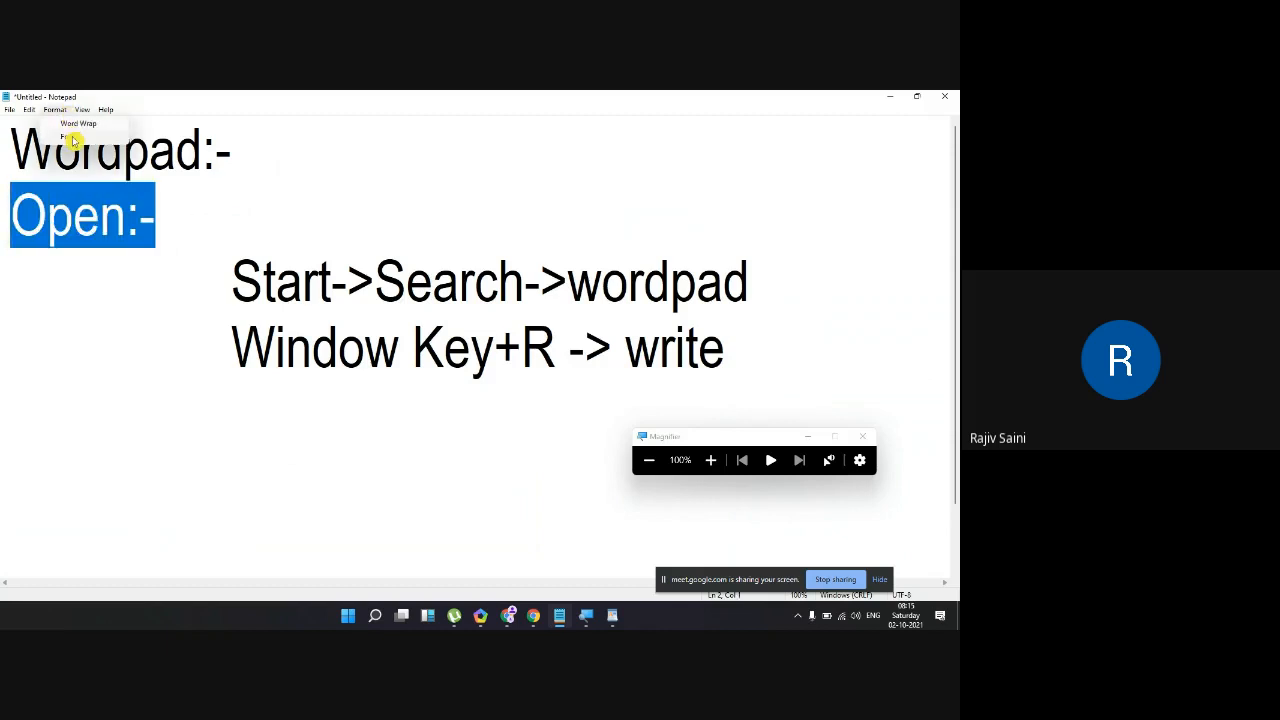
pyautogui.click(73, 140)
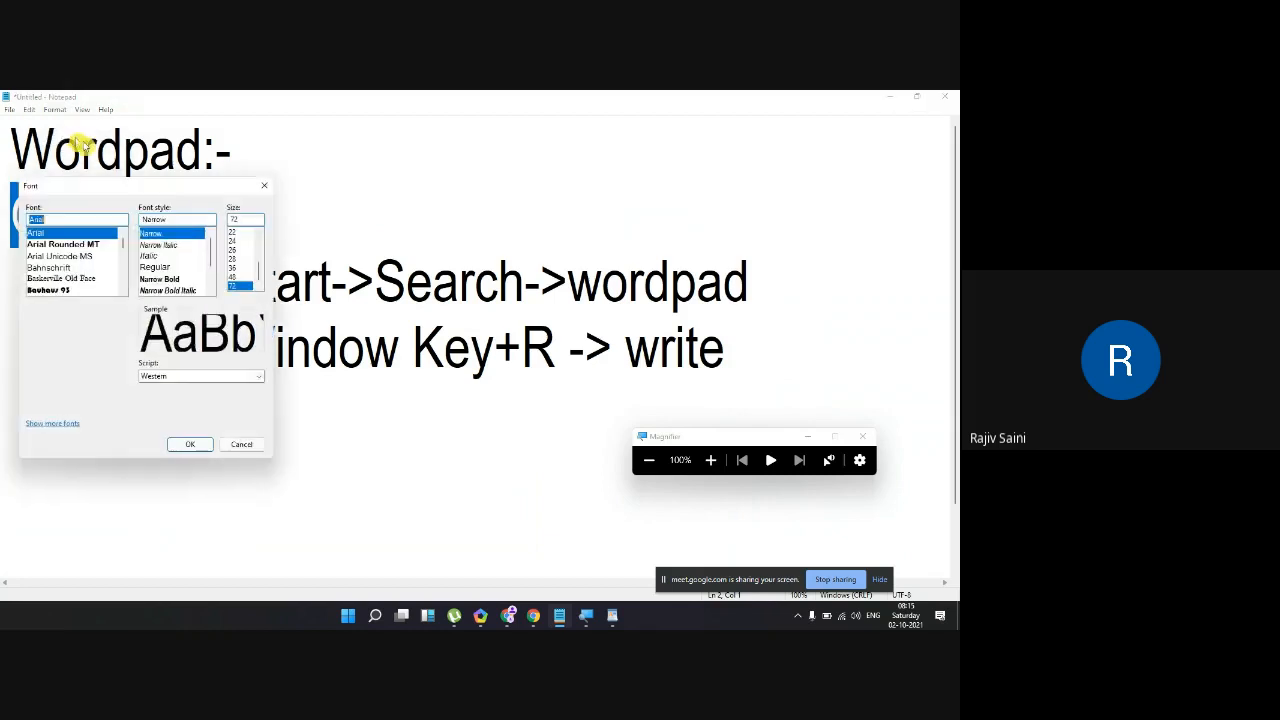
pyautogui.moveTo(157, 186); pyautogui.dragTo(350, 186)
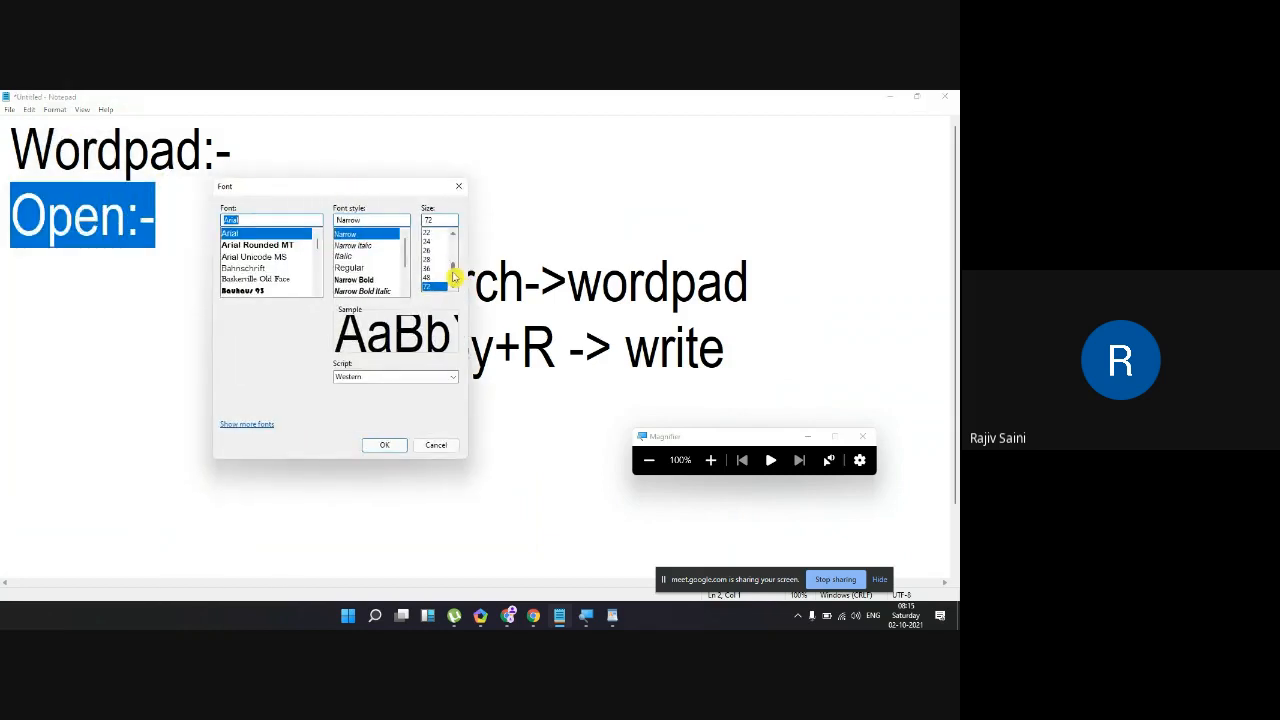
pyautogui.scroll(2, 449, 266)
pyautogui.click(437, 287)
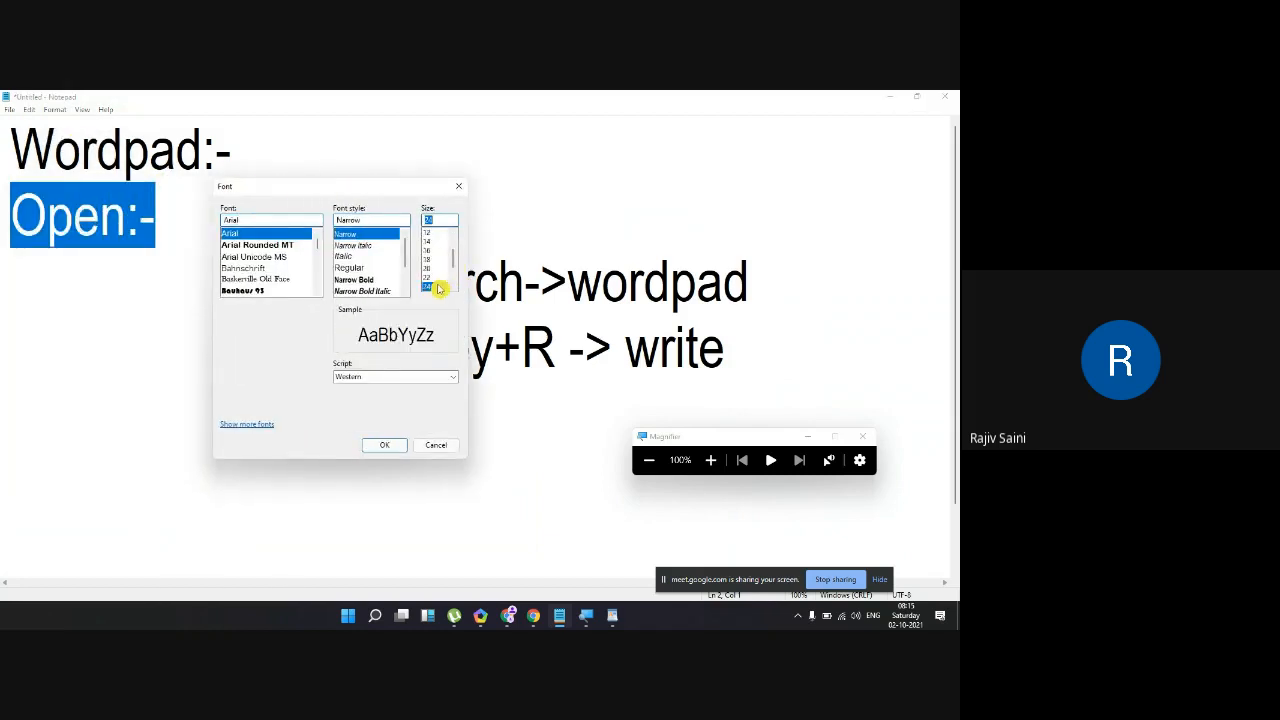
pyautogui.click(385, 445)
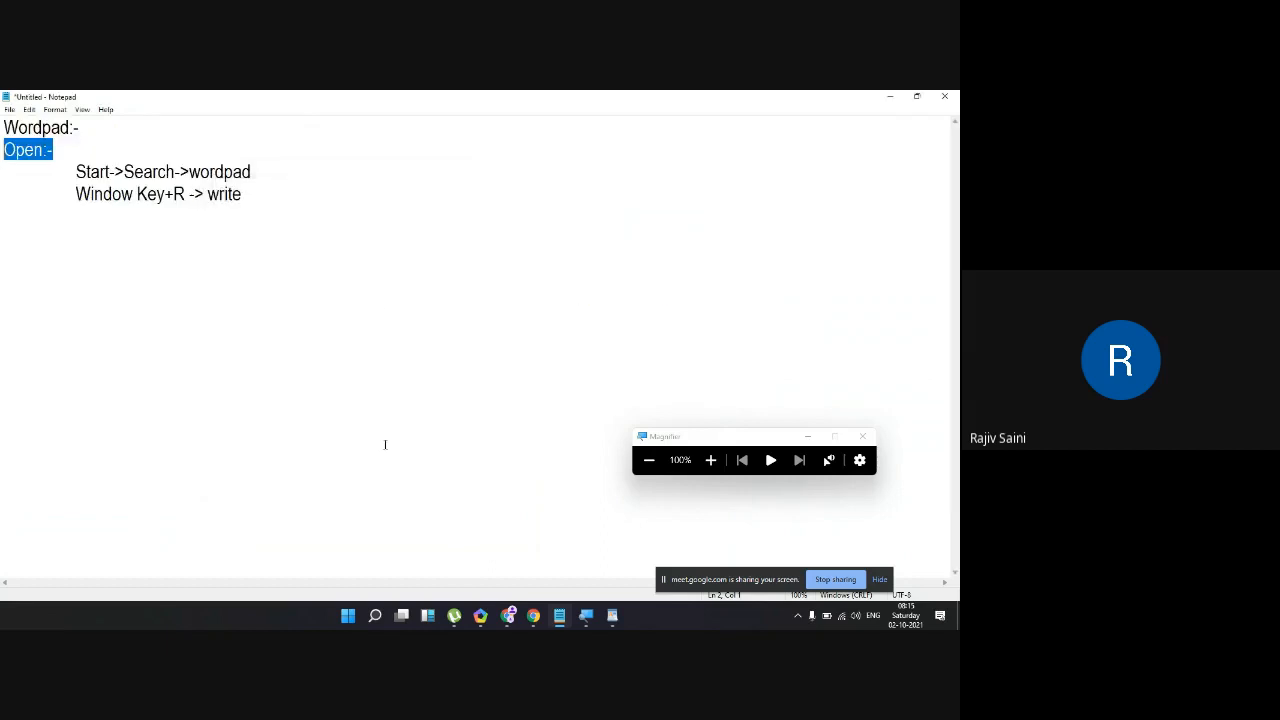
pyautogui.click(361, 211)
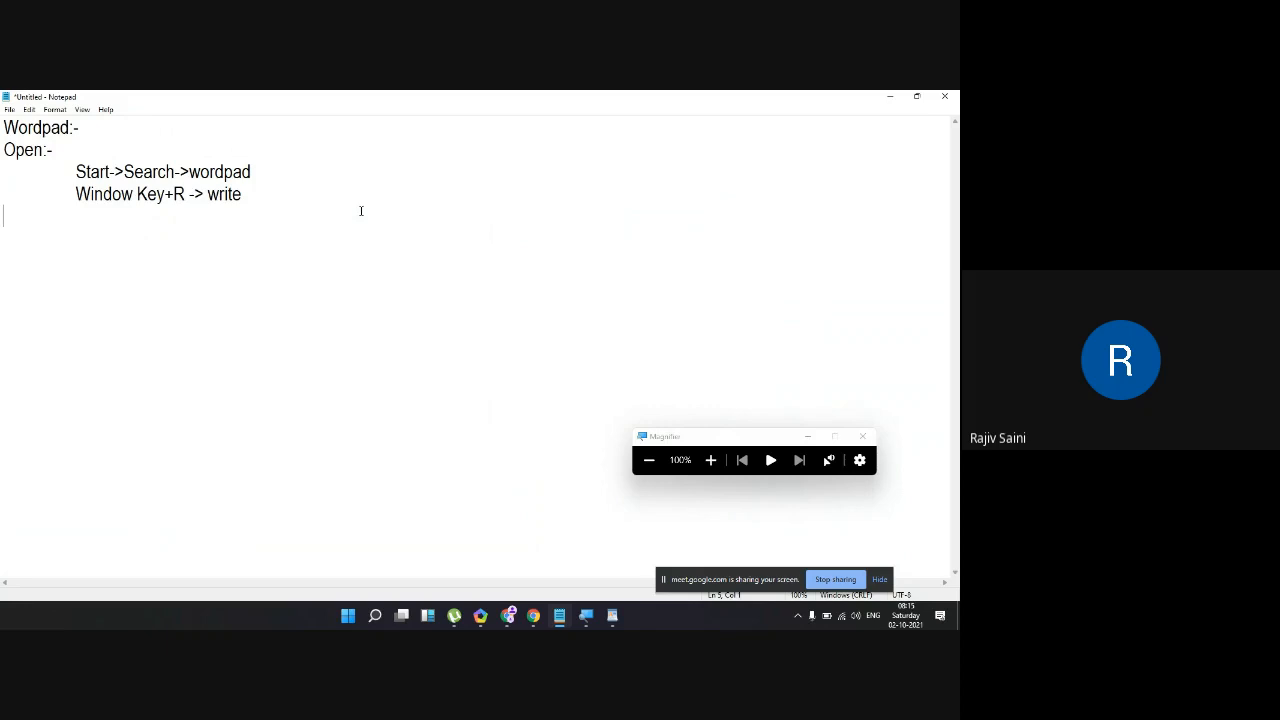
# Step: Switch back to the WordPad document, reselect "hello world", and set its font size to 72
pyautogui.click(889, 97)
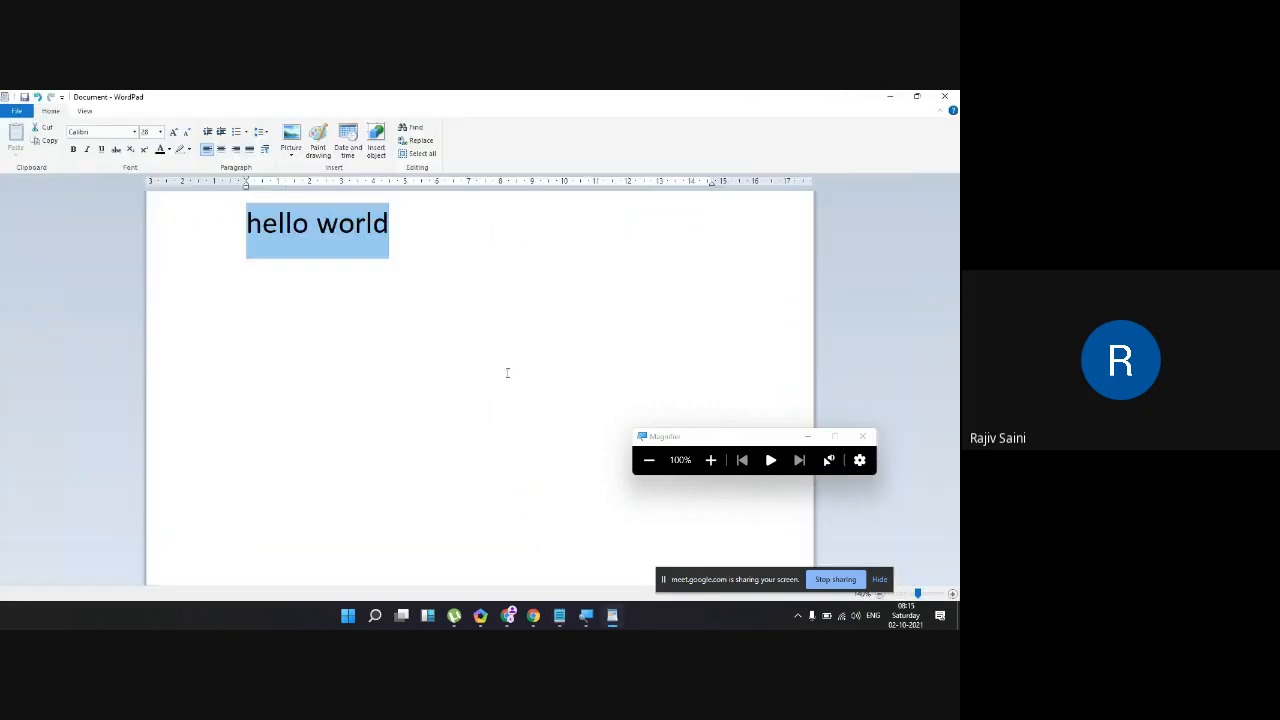
pyautogui.click(507, 373)
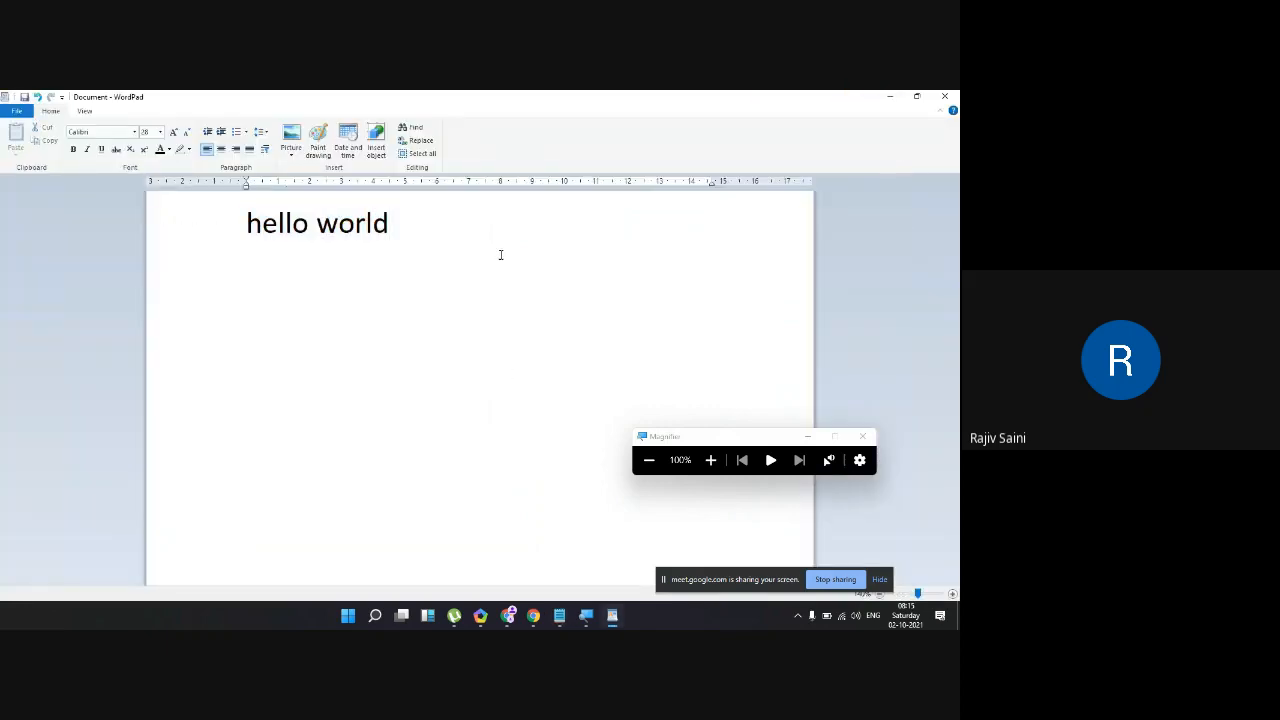
pyautogui.moveTo(436, 235); pyautogui.dragTo(202, 214)
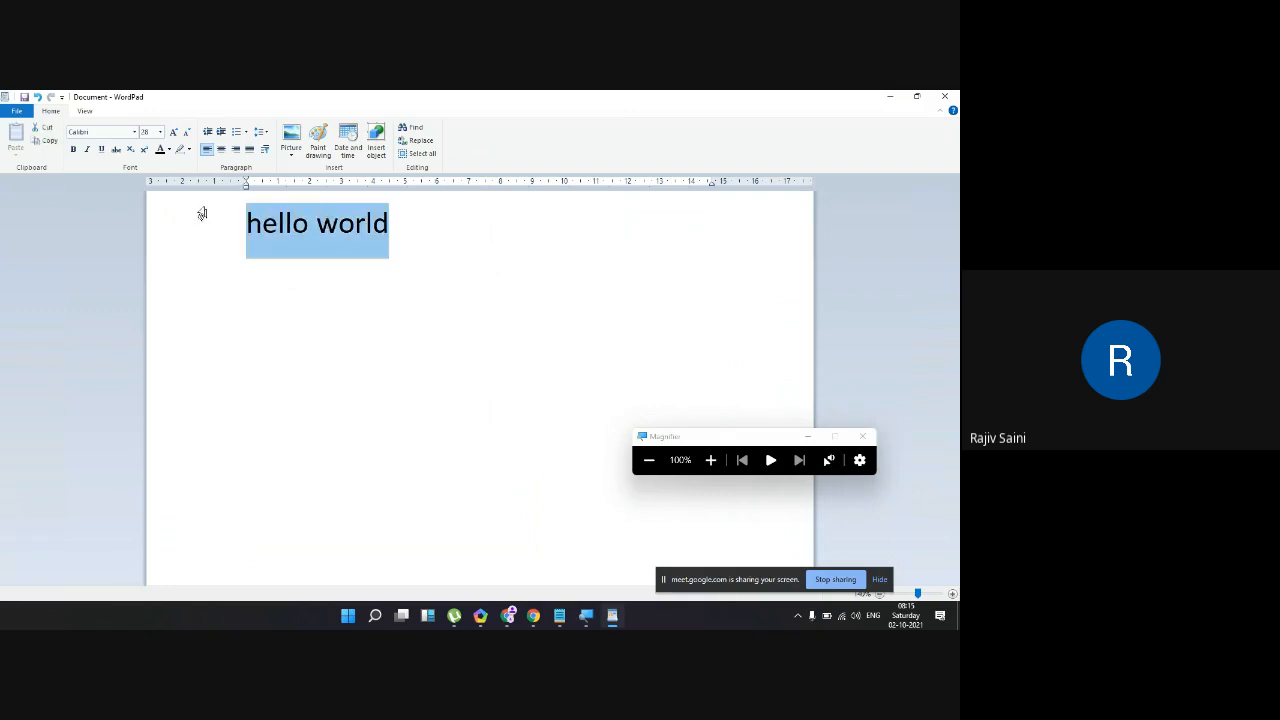
pyautogui.click(160, 131)
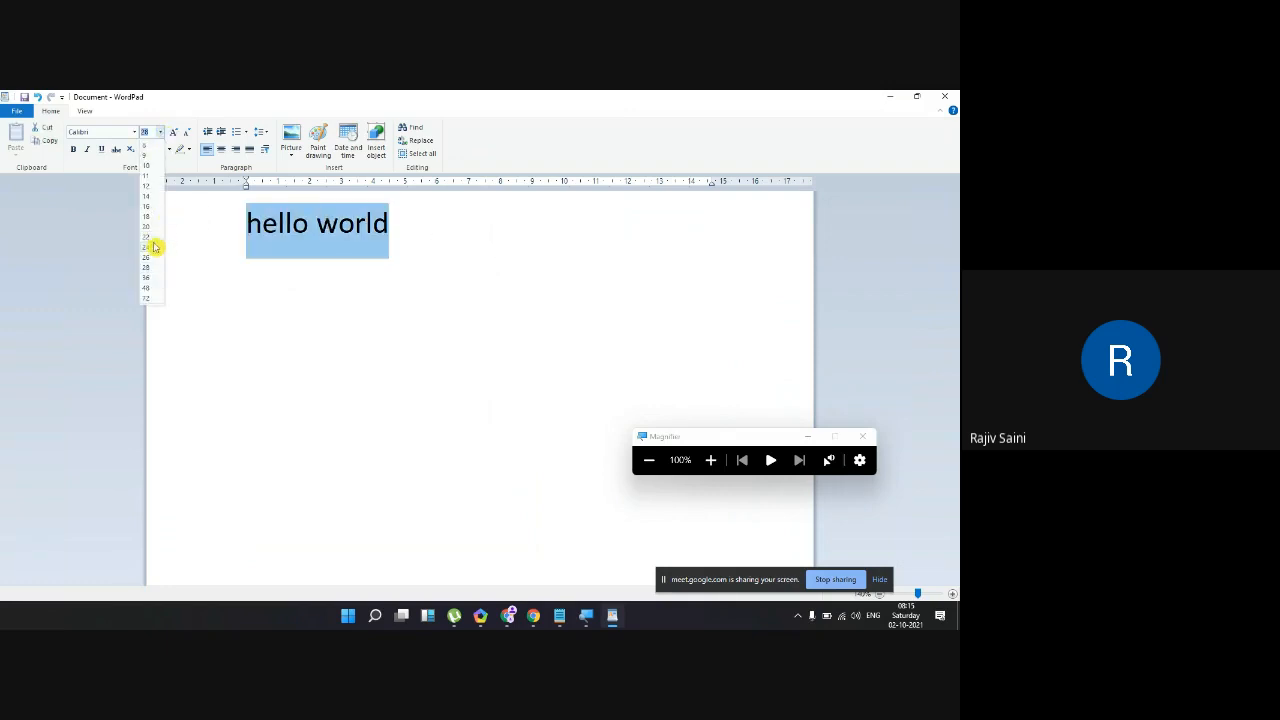
pyautogui.click(146, 299)
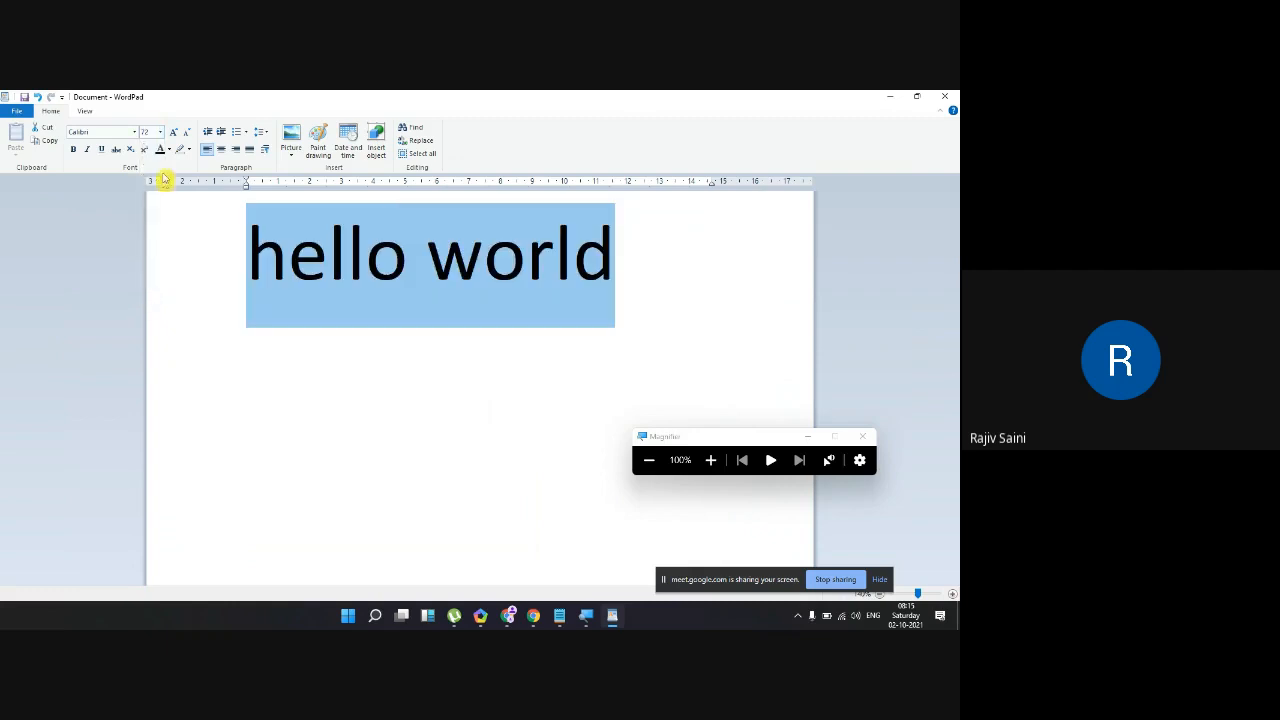
# Step: Set the font size of the selected "hello world" text to 110, a value outside the preset sizes
pyautogui.click(161, 134)
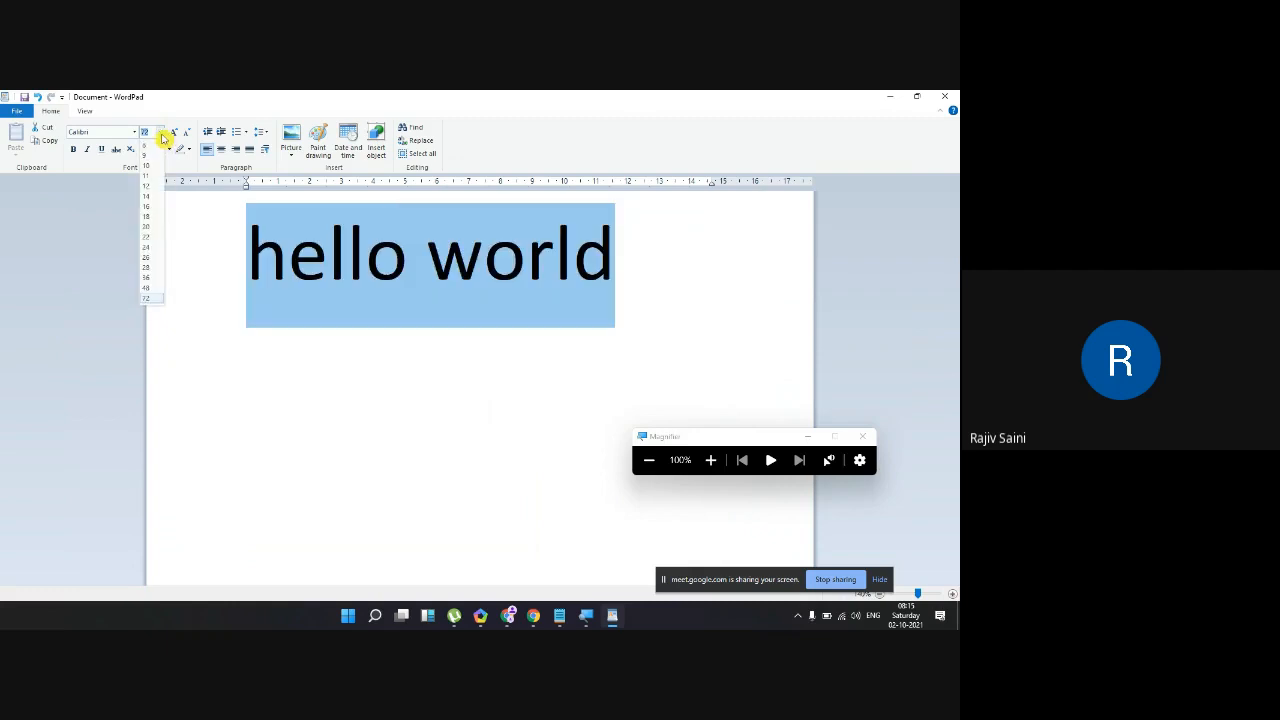
pyautogui.click(161, 134)
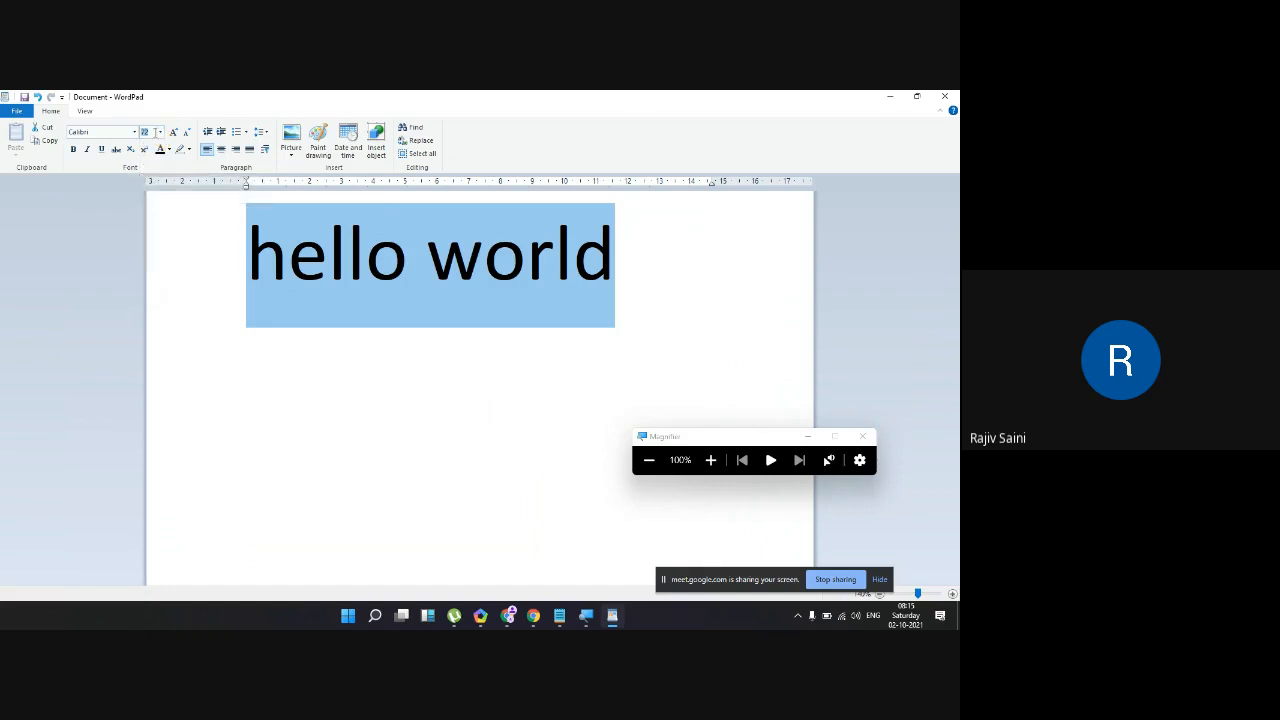
pyautogui.press('BackSpace')
pyautogui.write('110')
pyautogui.press('Return')
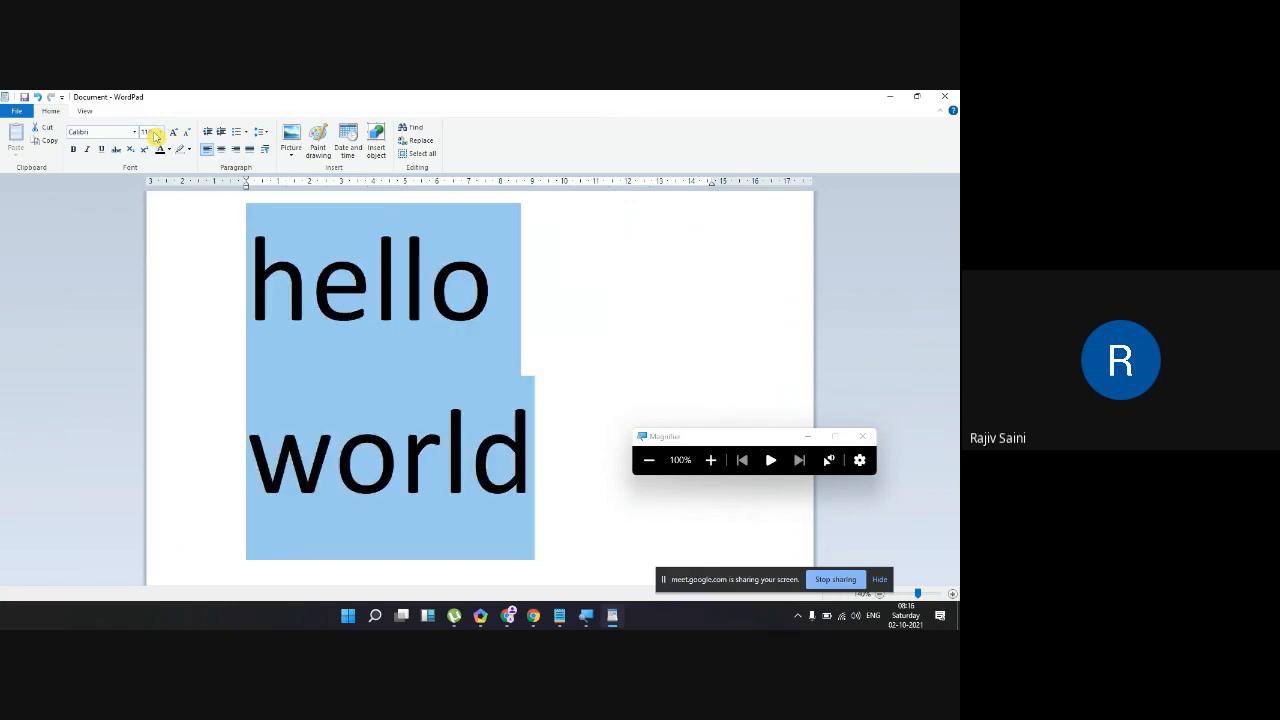
# Step: Reduce the selected "hello world" text to font size 28 and grow it stepwise to 72
pyautogui.click(161, 132)
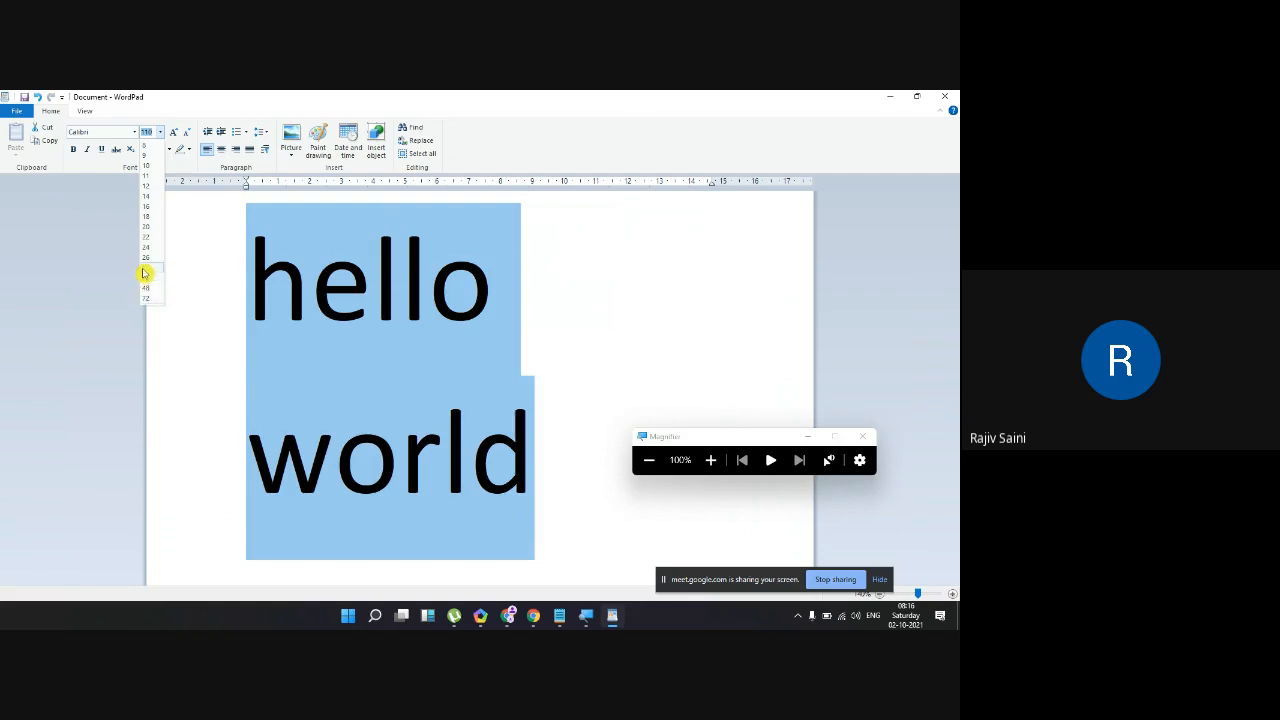
pyautogui.click(146, 267)
pyautogui.click(174, 131)
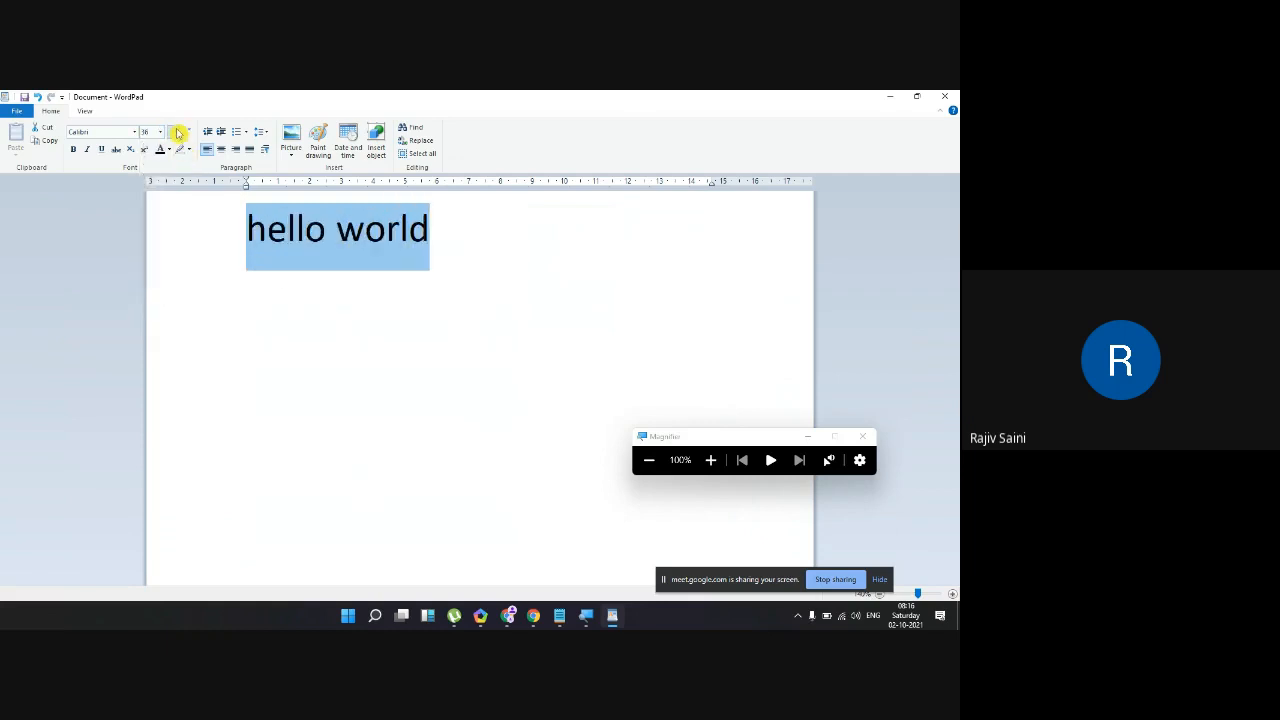
pyautogui.click(174, 131)
pyautogui.click(174, 131)
# Step: Select only the word "hello" in WordPad, and highlight most of the "Window Key+R -> write" line in the Notepad notes
pyautogui.moveTo(408, 255); pyautogui.dragTo(136, 267)
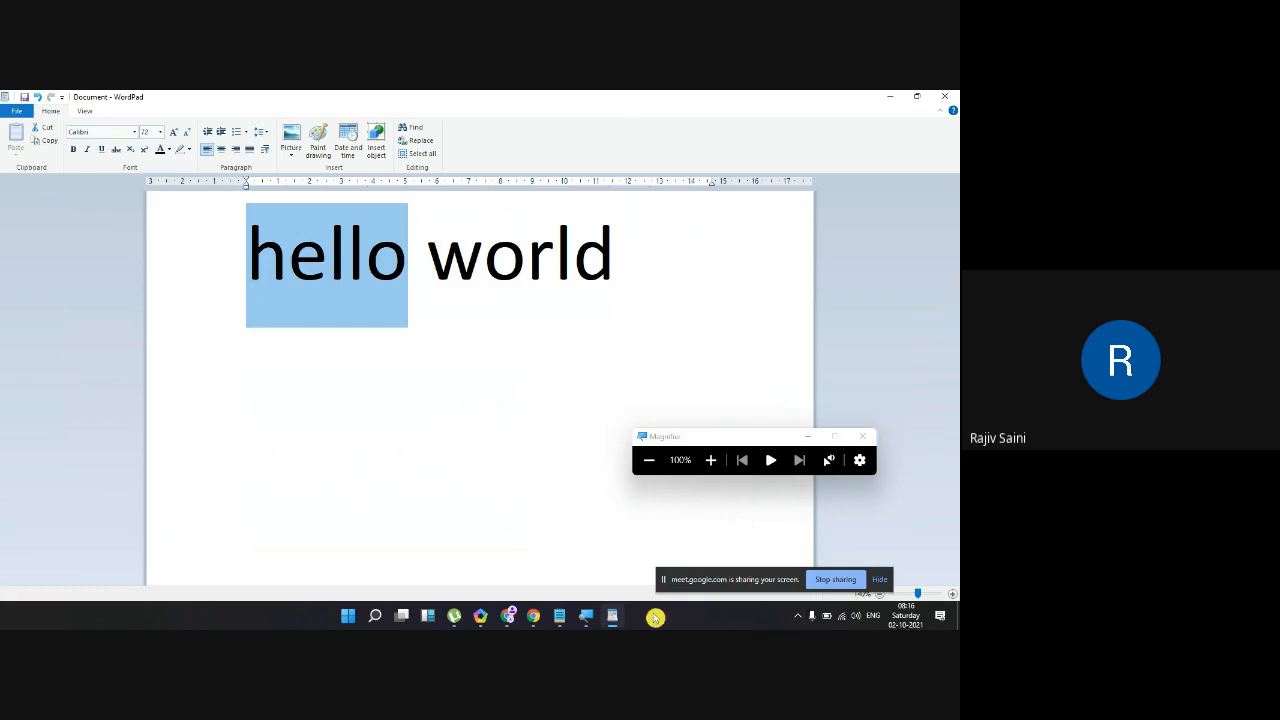
pyautogui.click(568, 614)
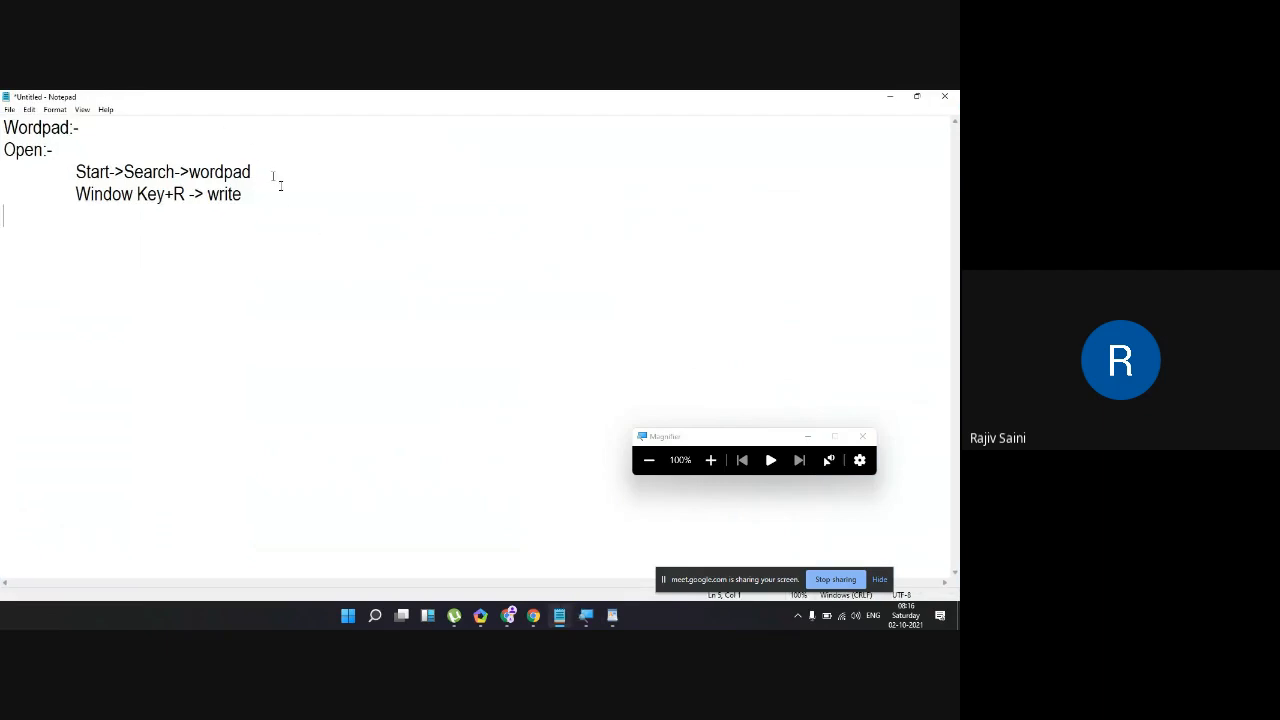
pyautogui.moveTo(243, 194); pyautogui.dragTo(103, 194)
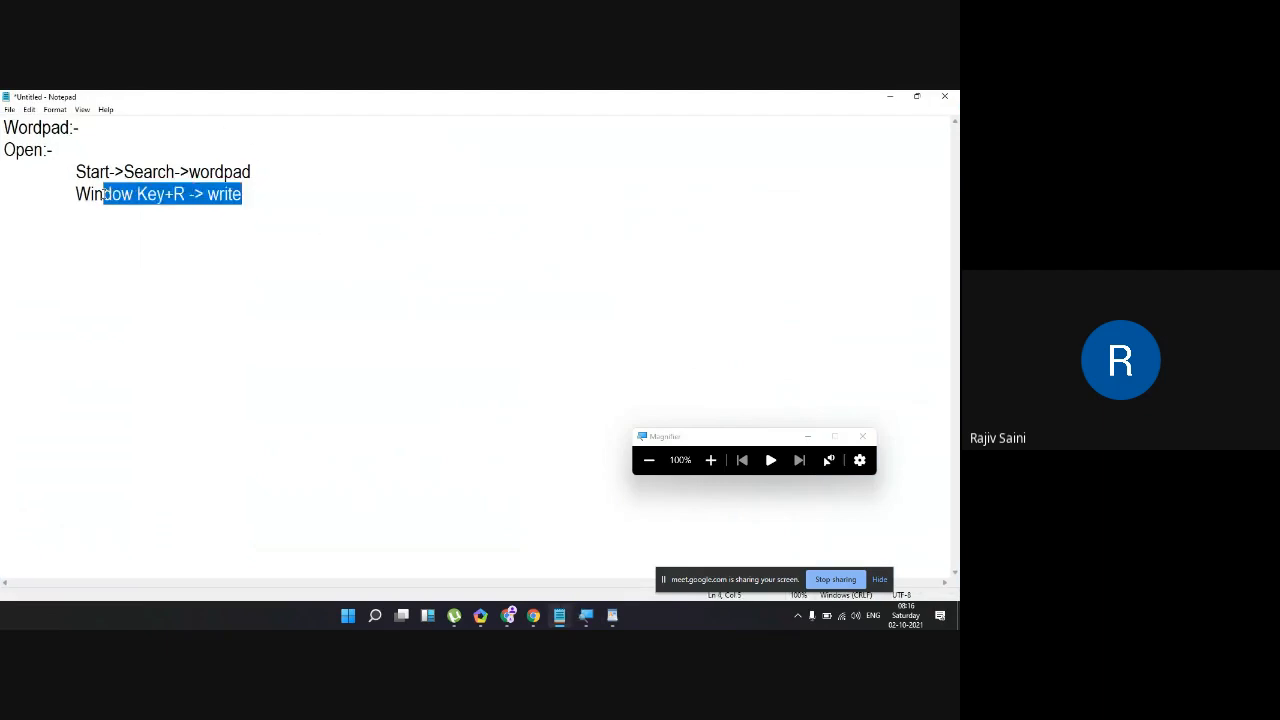
# Step: Return to WordPad, select the word "hello", and change its text color to Vibrant red
pyautogui.click(890, 97)
pyautogui.moveTo(403, 270); pyautogui.dragTo(200, 274)
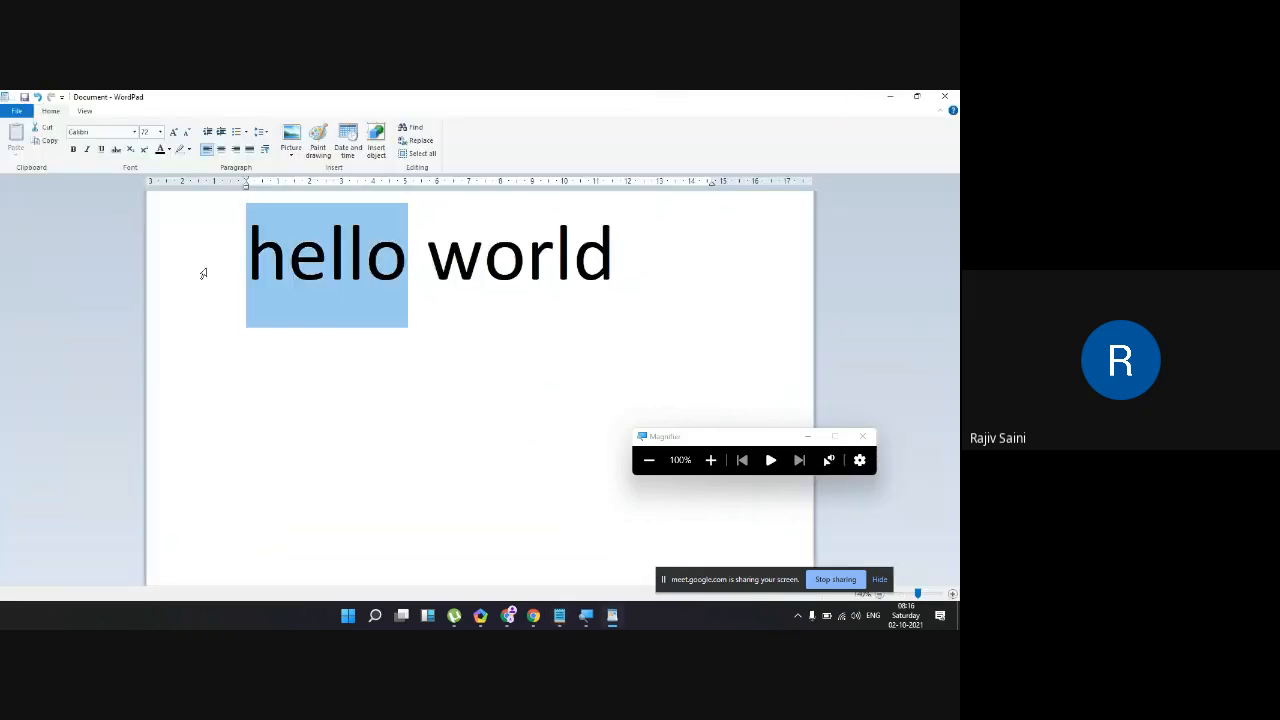
pyautogui.click(193, 150)
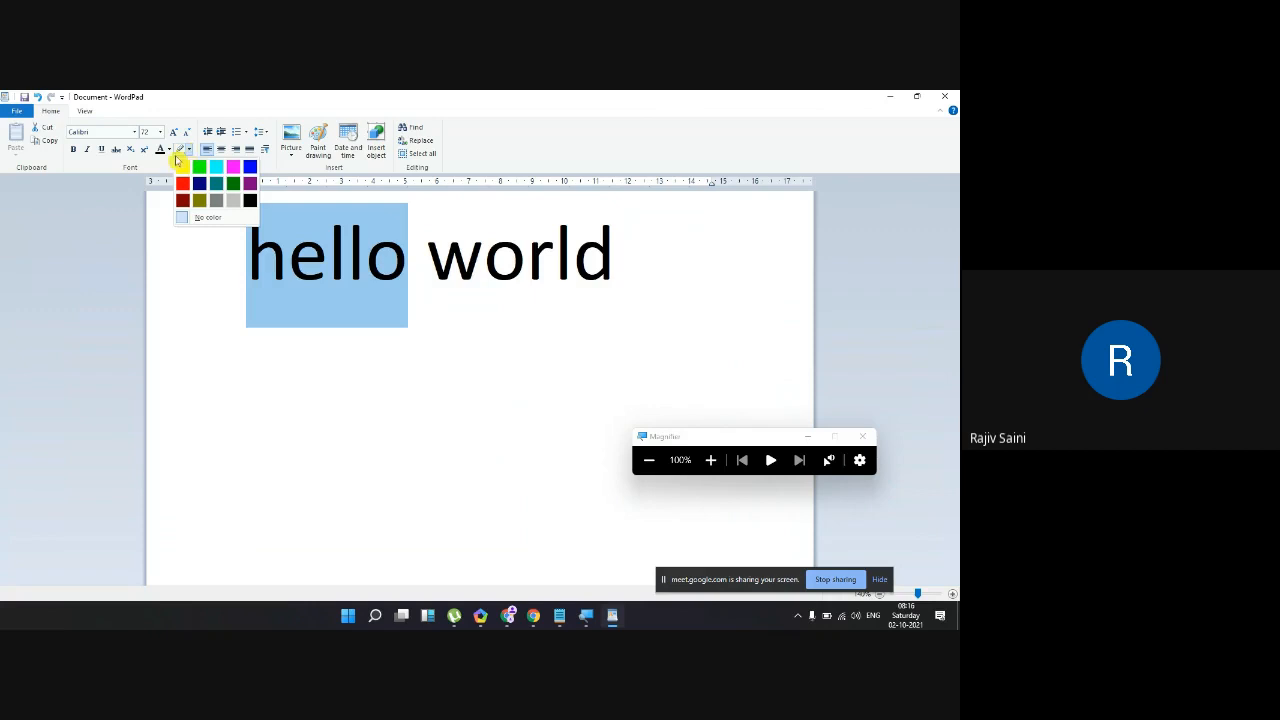
pyautogui.click(168, 149)
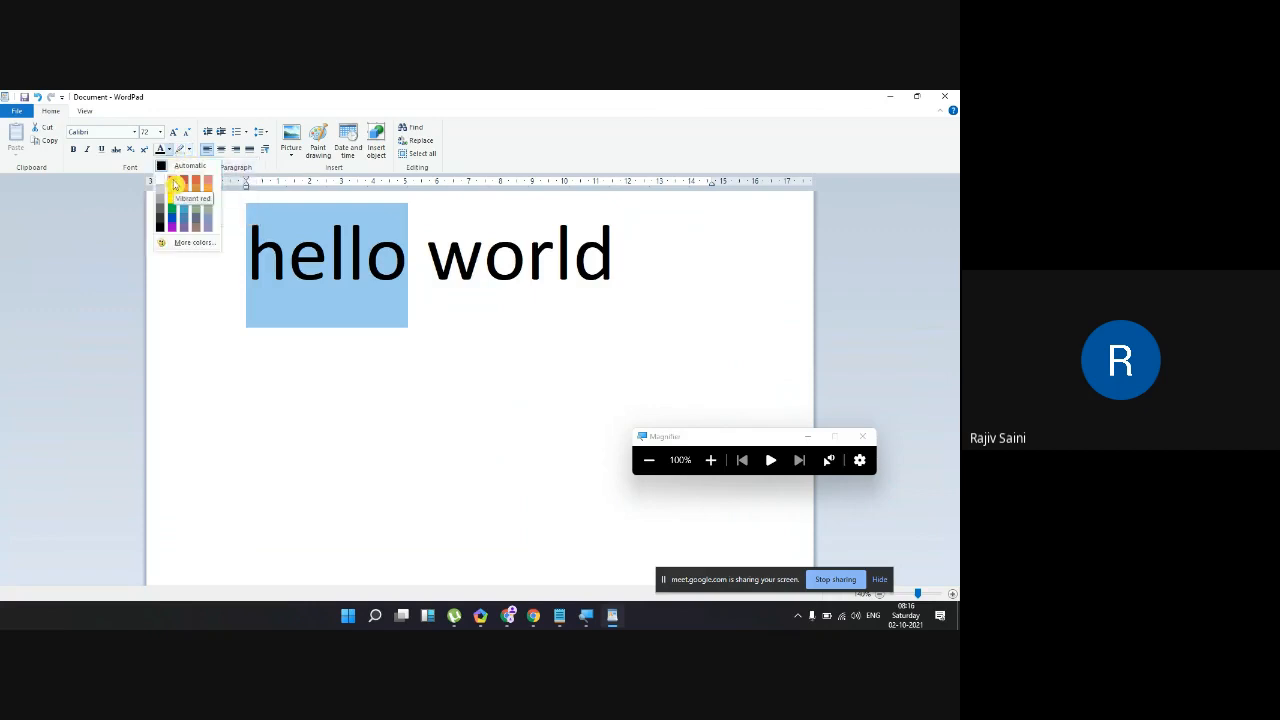
pyautogui.click(174, 184)
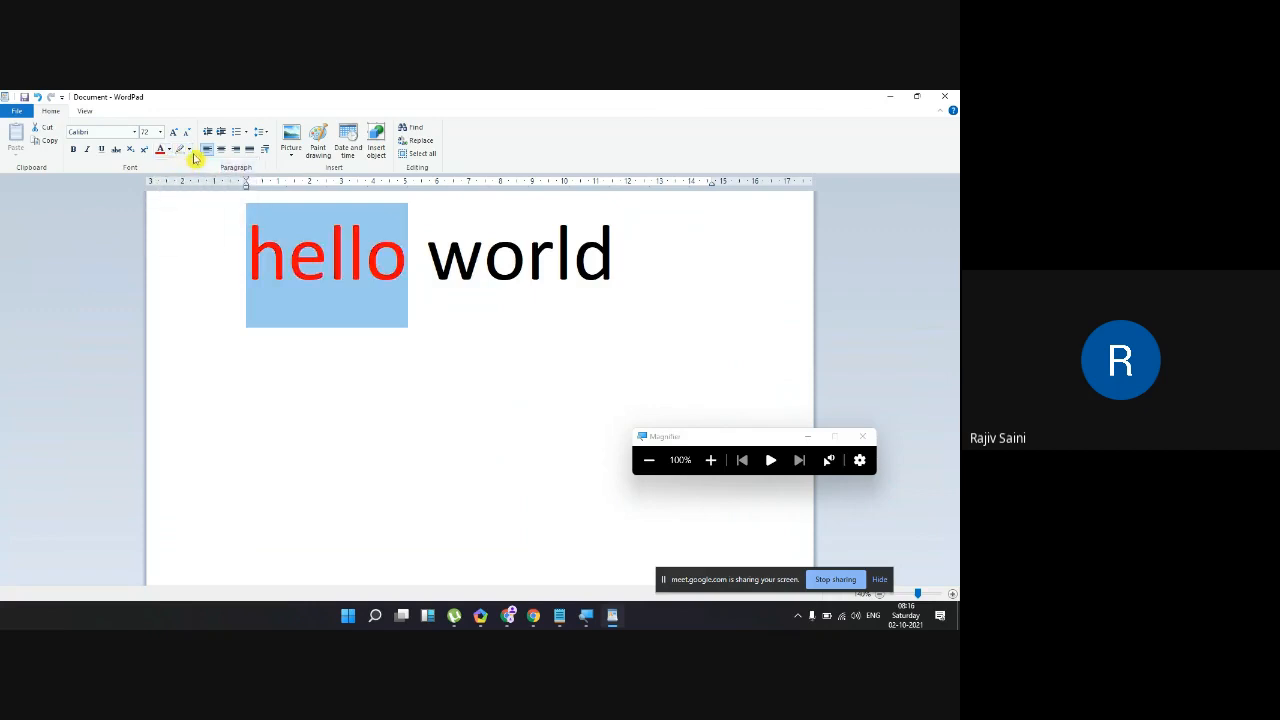
# Step: Recolor the selected word "hello" purple and finally green, and deselect it
pyautogui.click(169, 149)
pyautogui.click(180, 229)
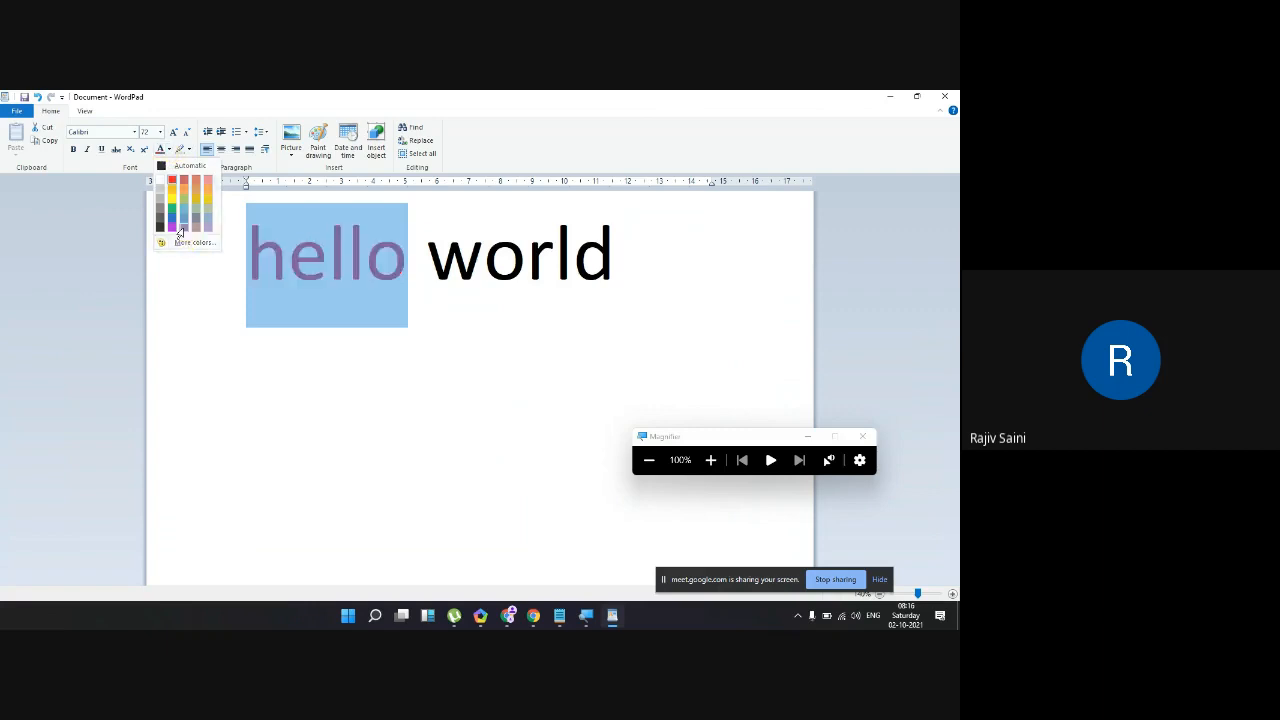
pyautogui.click(169, 149)
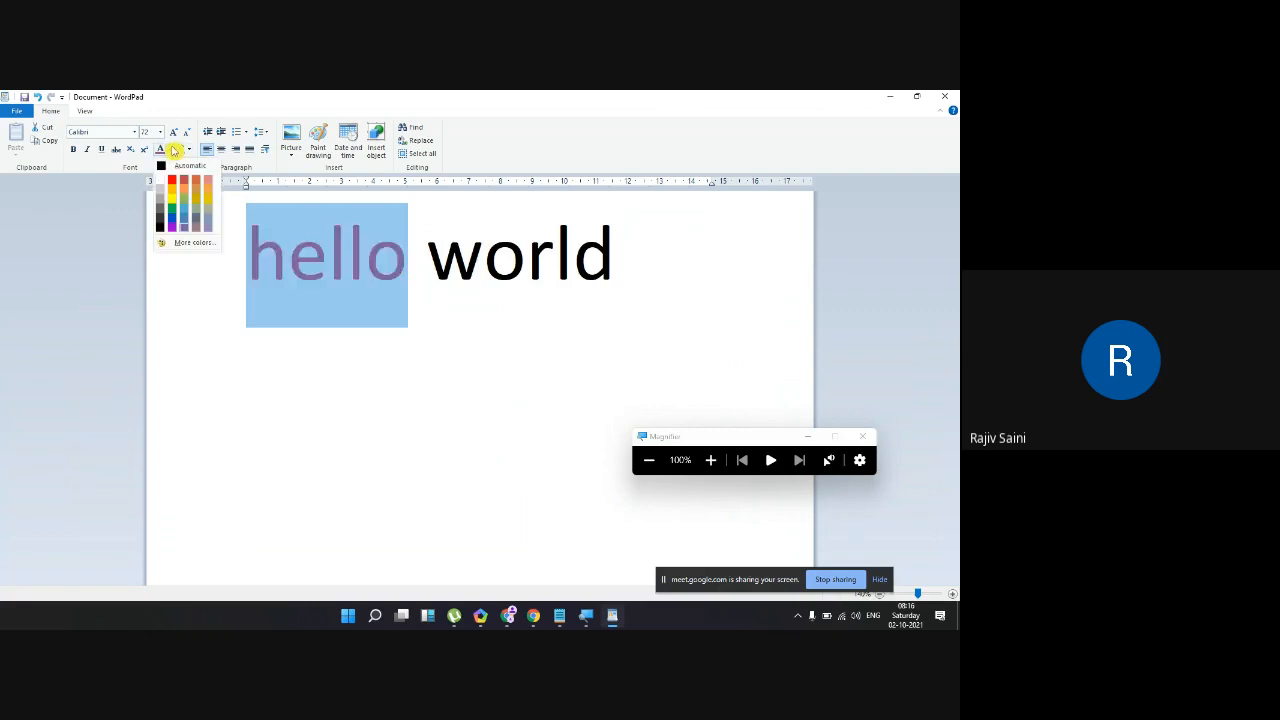
pyautogui.click(171, 212)
pyautogui.click(403, 327)
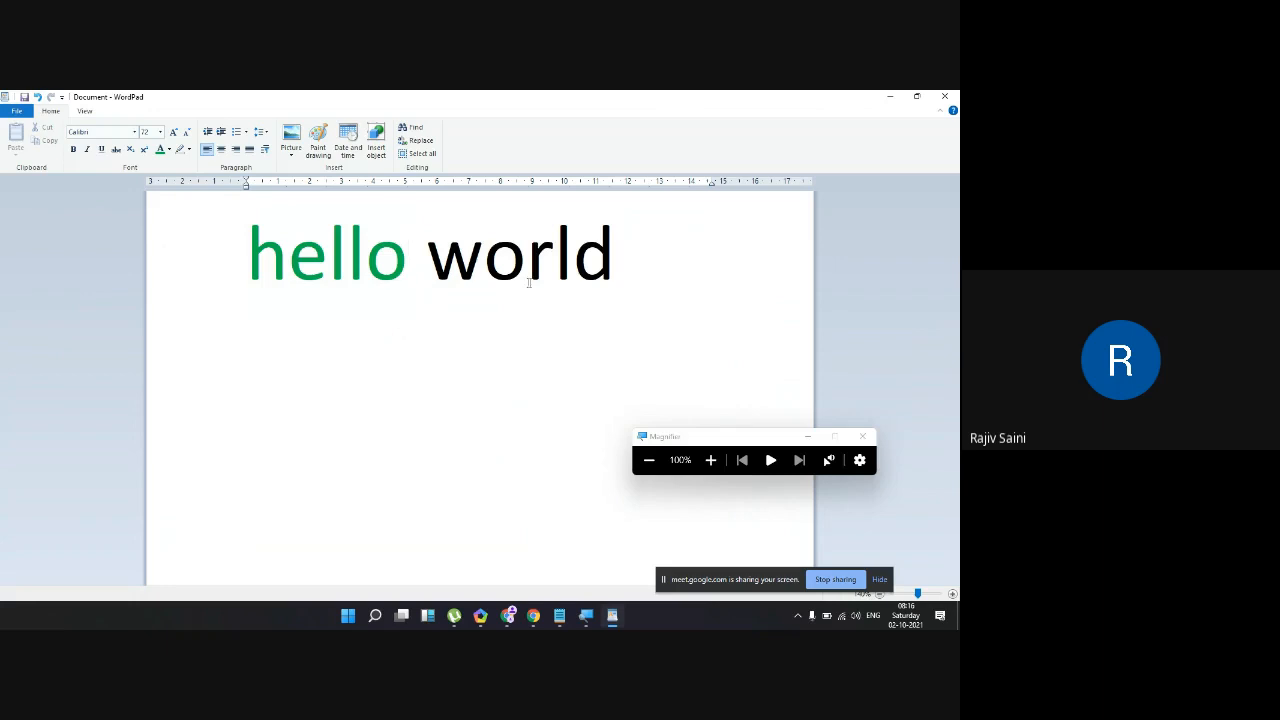
# Step: Insert the picture Screenshot (1) from the Screenshots folder in Pictures, two lines below "hello world"
pyautogui.click(728, 258)
pyautogui.press('Return')
pyautogui.press('Return')
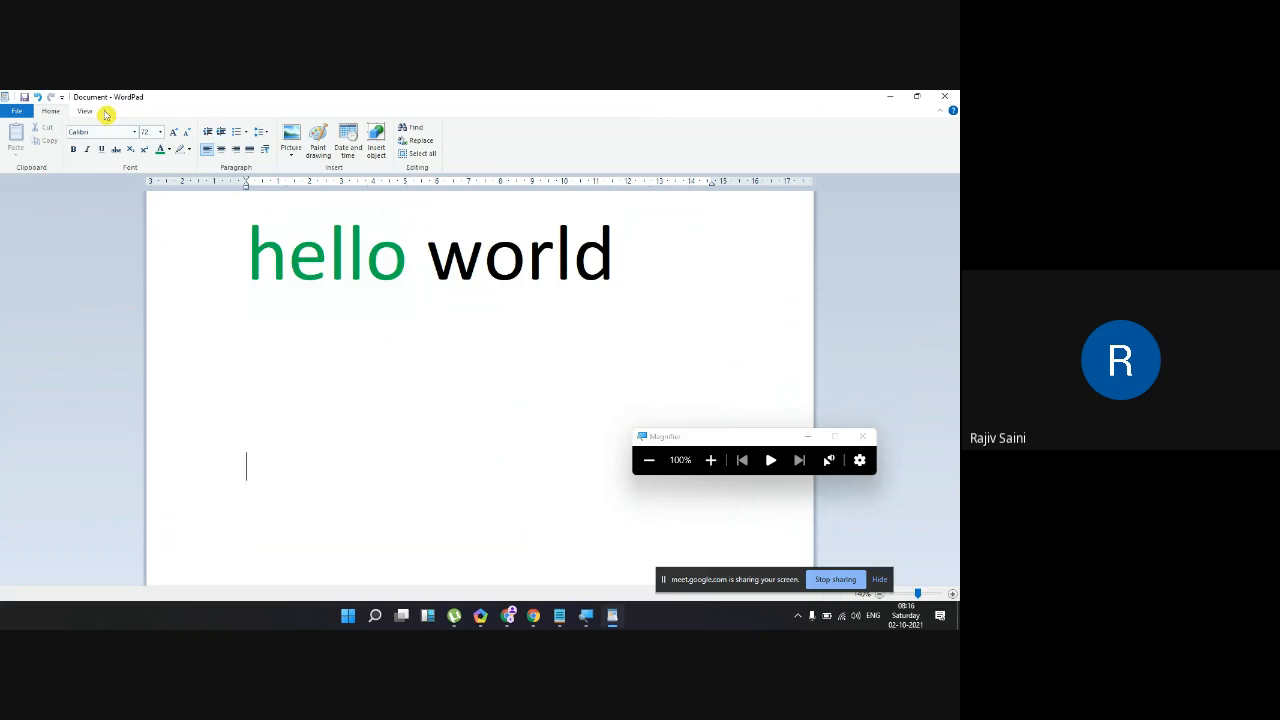
pyautogui.click(289, 144)
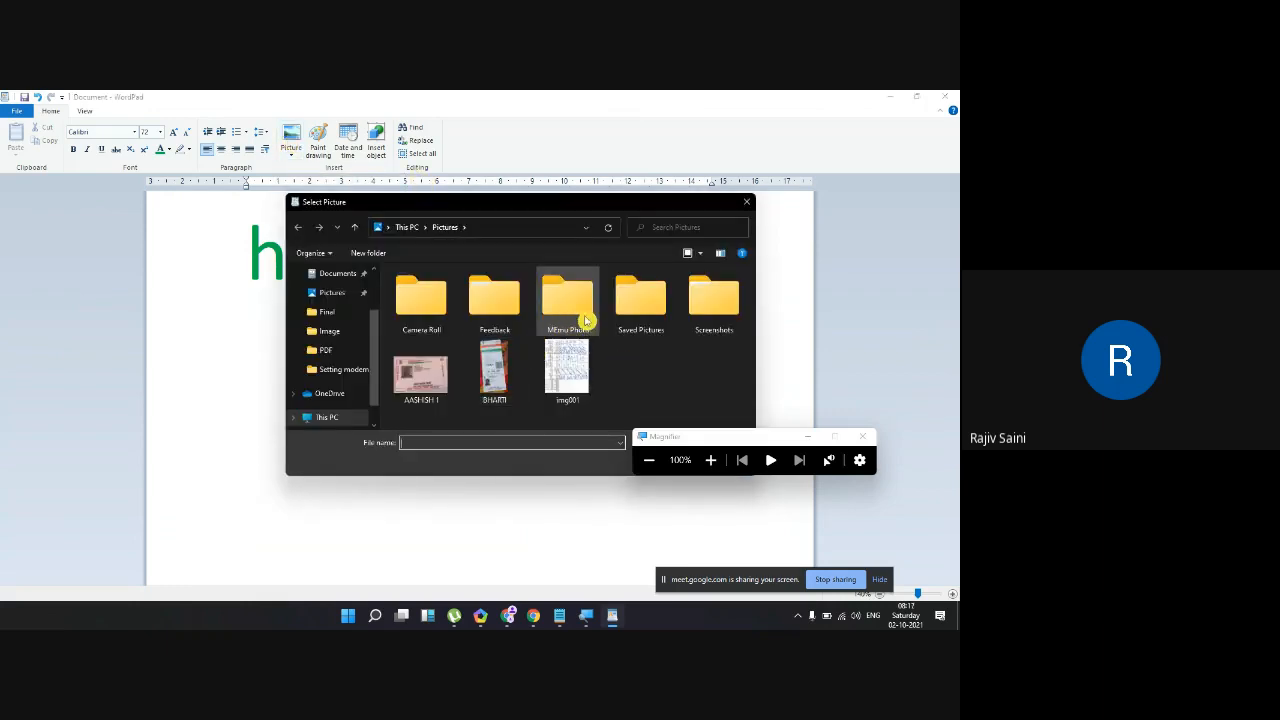
pyautogui.doubleClick(717, 312)
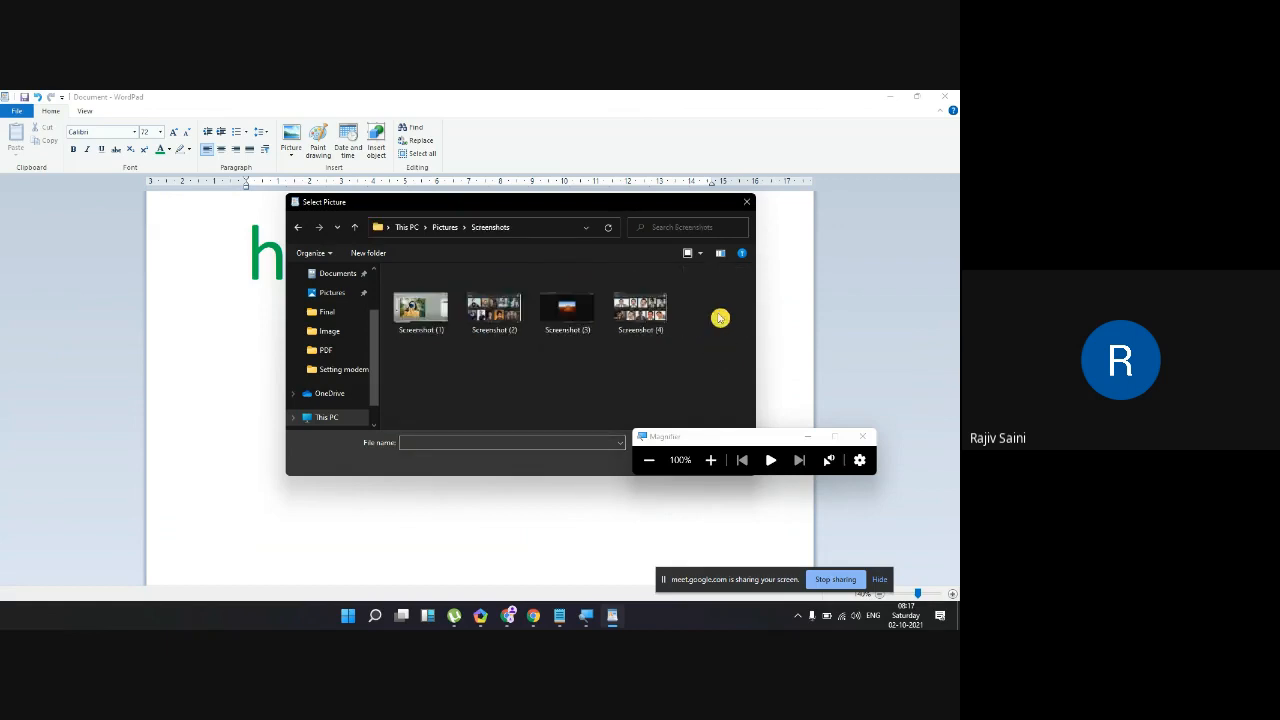
pyautogui.click(430, 315)
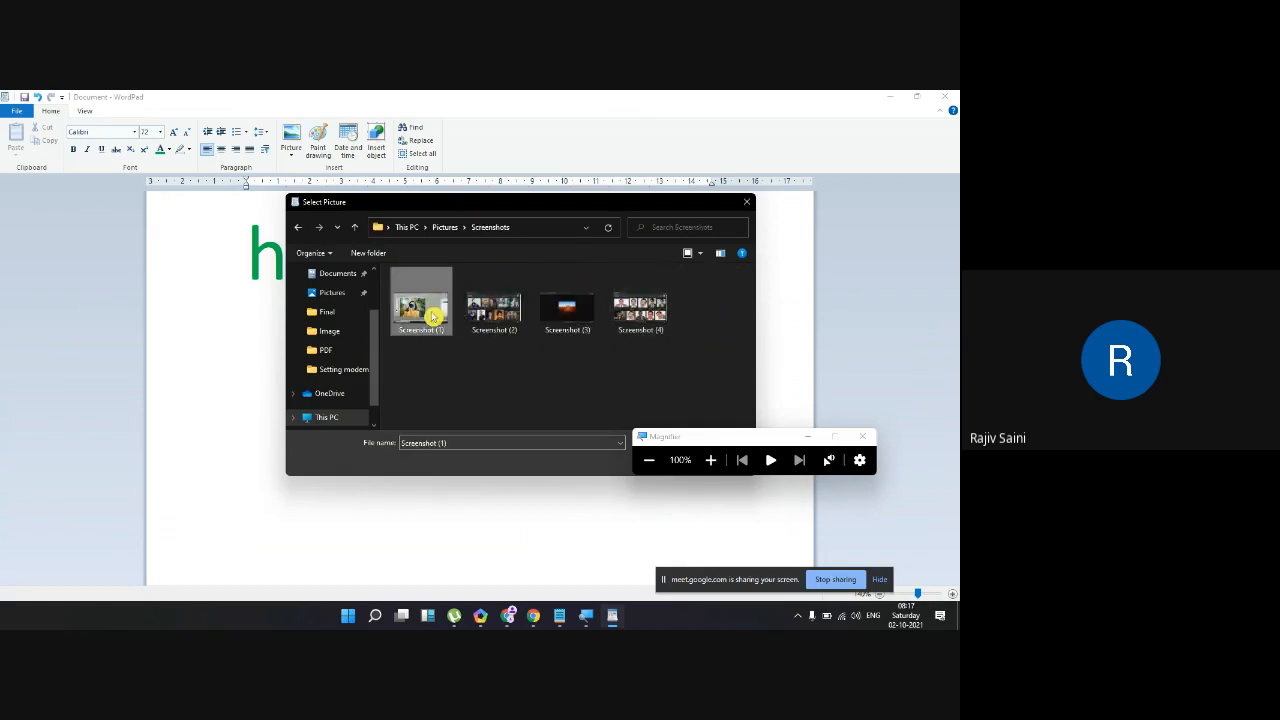
pyautogui.moveTo(741, 439); pyautogui.dragTo(798, 507)
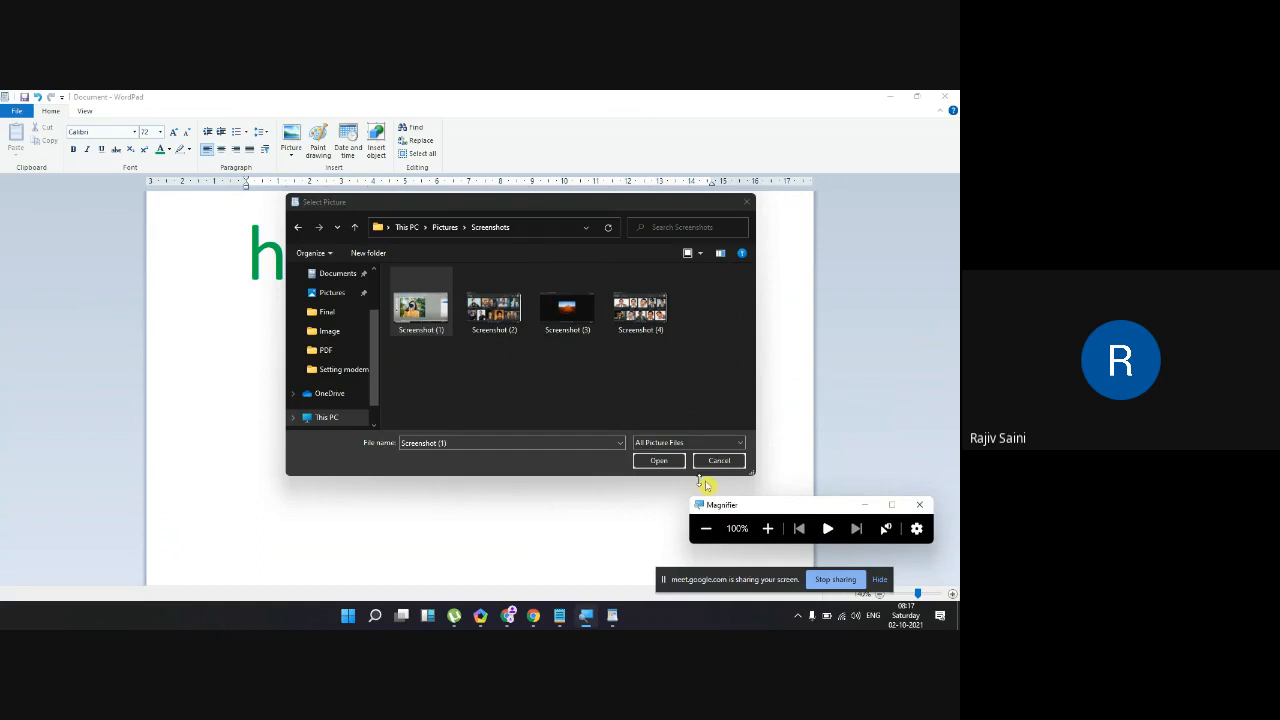
pyautogui.click(446, 330)
pyautogui.click(657, 461)
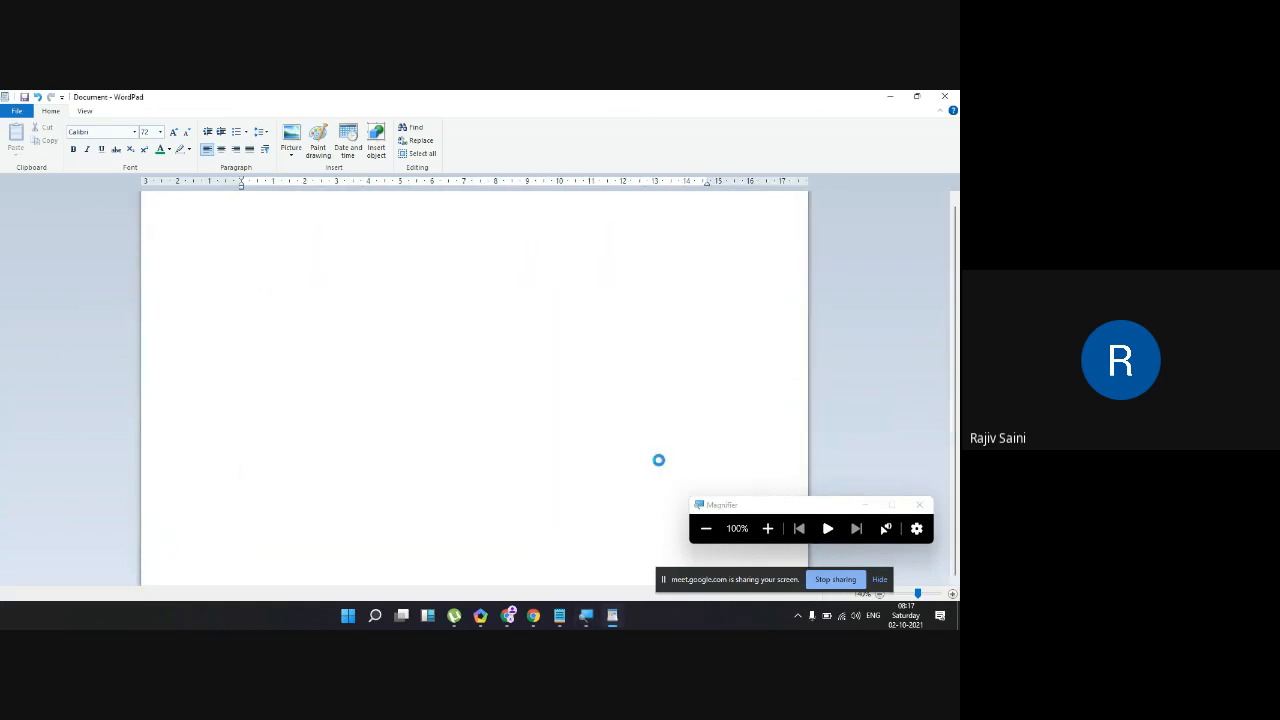
pyautogui.scroll(5, 632, 443)
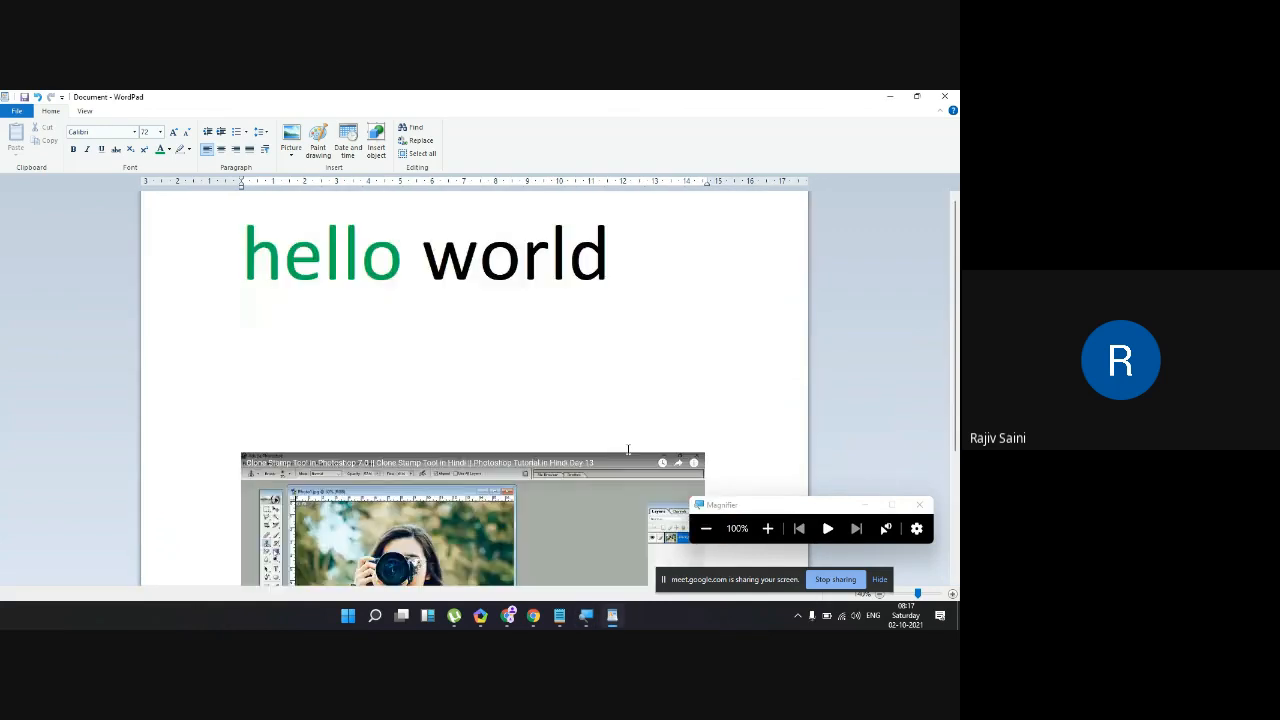
# Step: Resize the inserted screenshot picture, narrowing it to about 12.7 cm wide
pyautogui.scroll(-5, 632, 443)
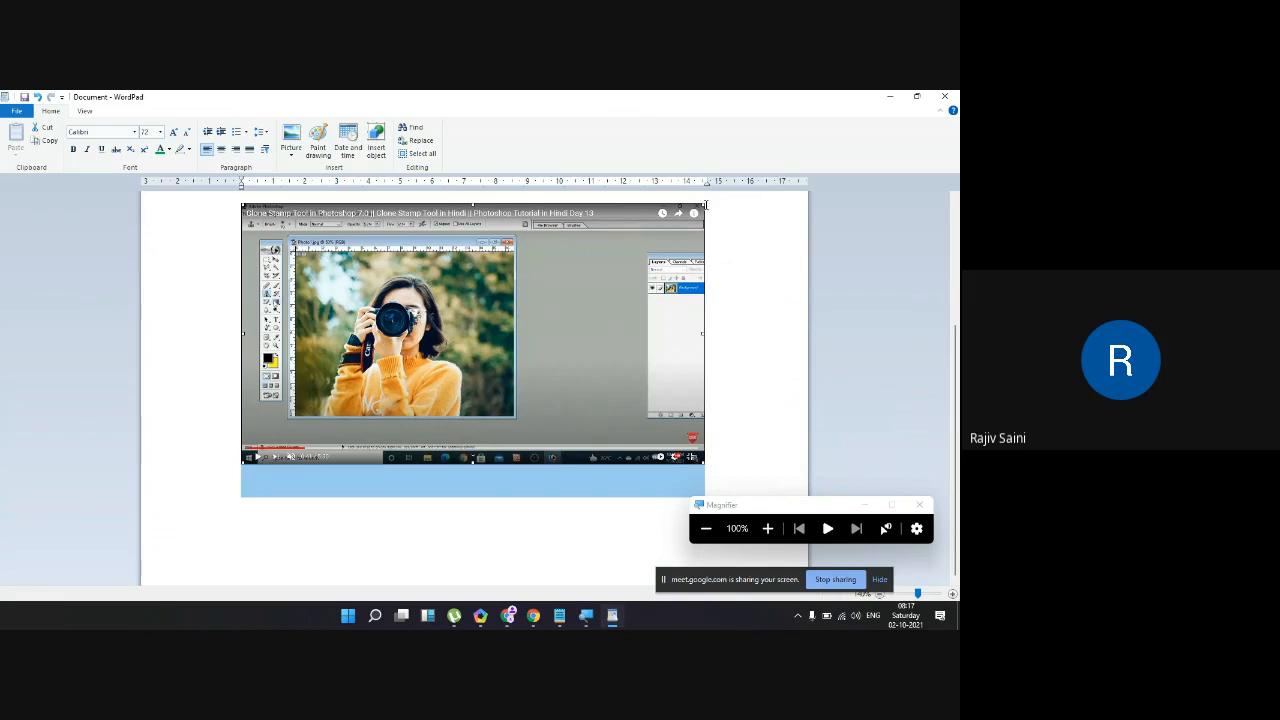
pyautogui.moveTo(705, 205); pyautogui.dragTo(703, 295)
pyautogui.moveTo(519, 334); pyautogui.dragTo(643, 334)
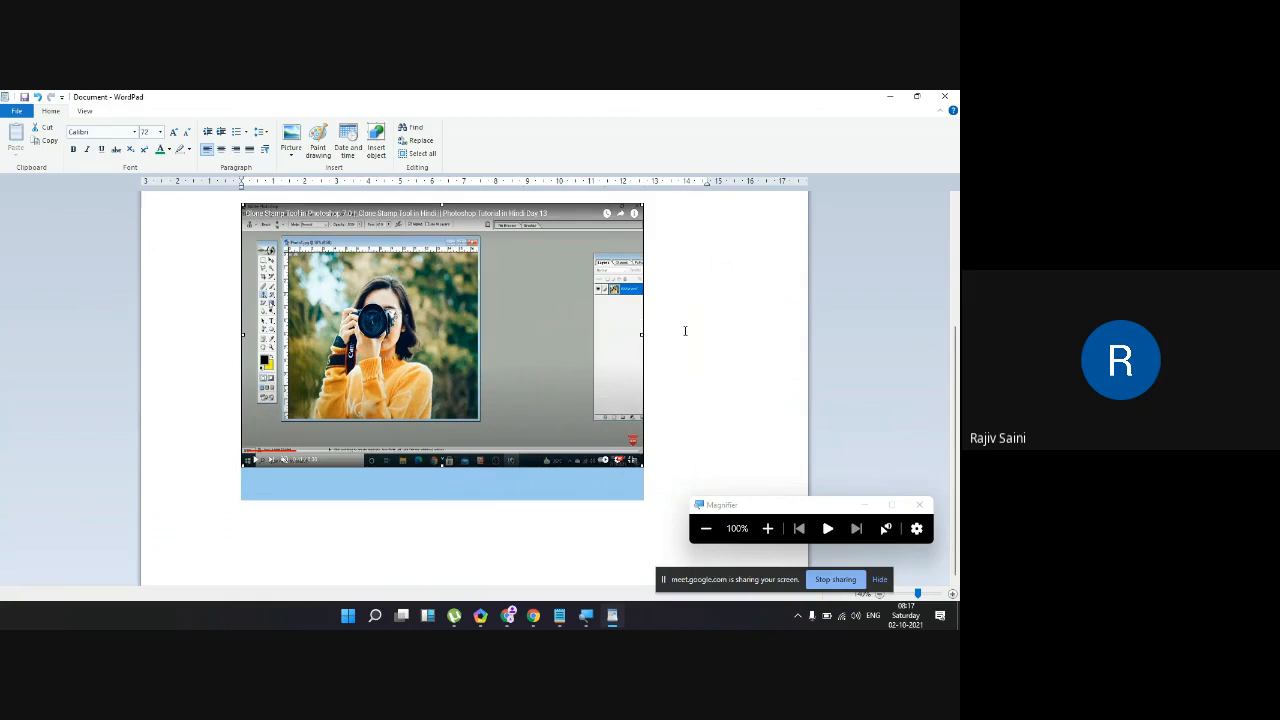
# Step: Switch to the Notepad notes, add two blank lines below the last entry, and return to WordPad
pyautogui.click(563, 619)
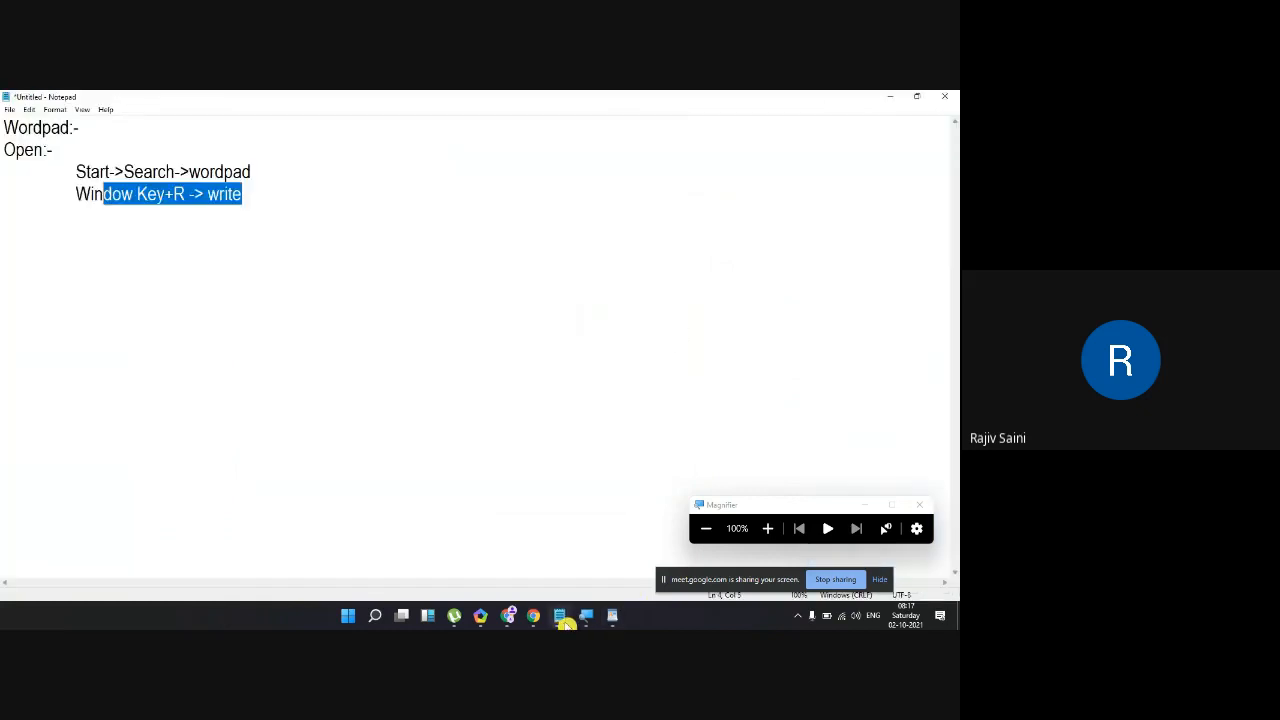
pyautogui.click(509, 251)
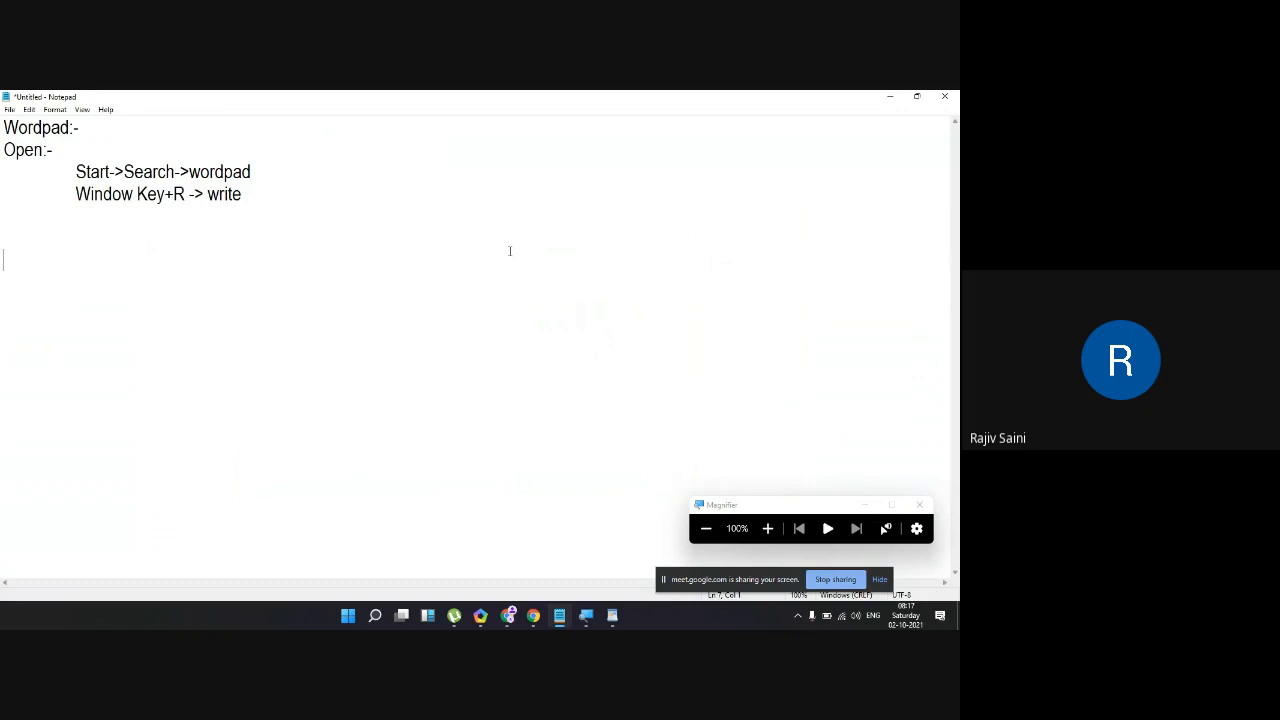
pyautogui.click(890, 96)
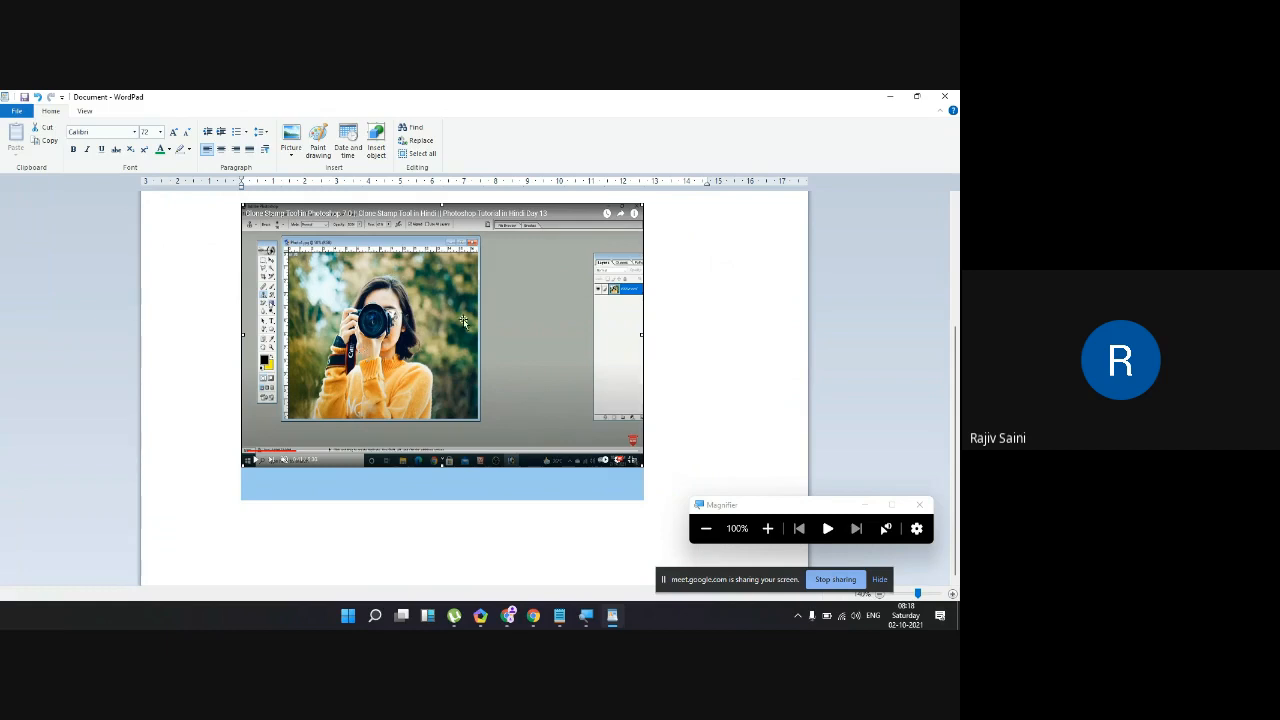
# Step: Reselect the screenshot picture below "hello world" and resize it narrower and taller, to about 10 cm wide
pyautogui.click(691, 349)
pyautogui.scroll(3, 679, 349)
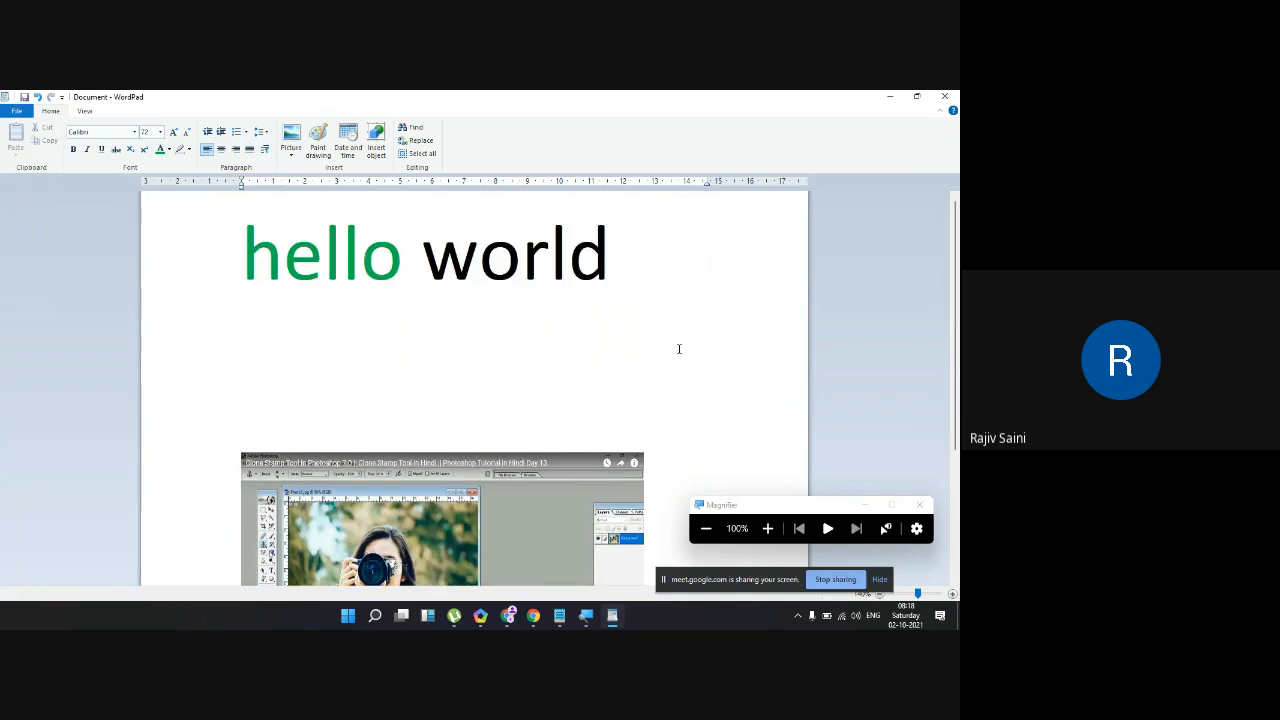
pyautogui.click(531, 357)
pyautogui.scroll(-3, 551, 360)
pyautogui.click(613, 387)
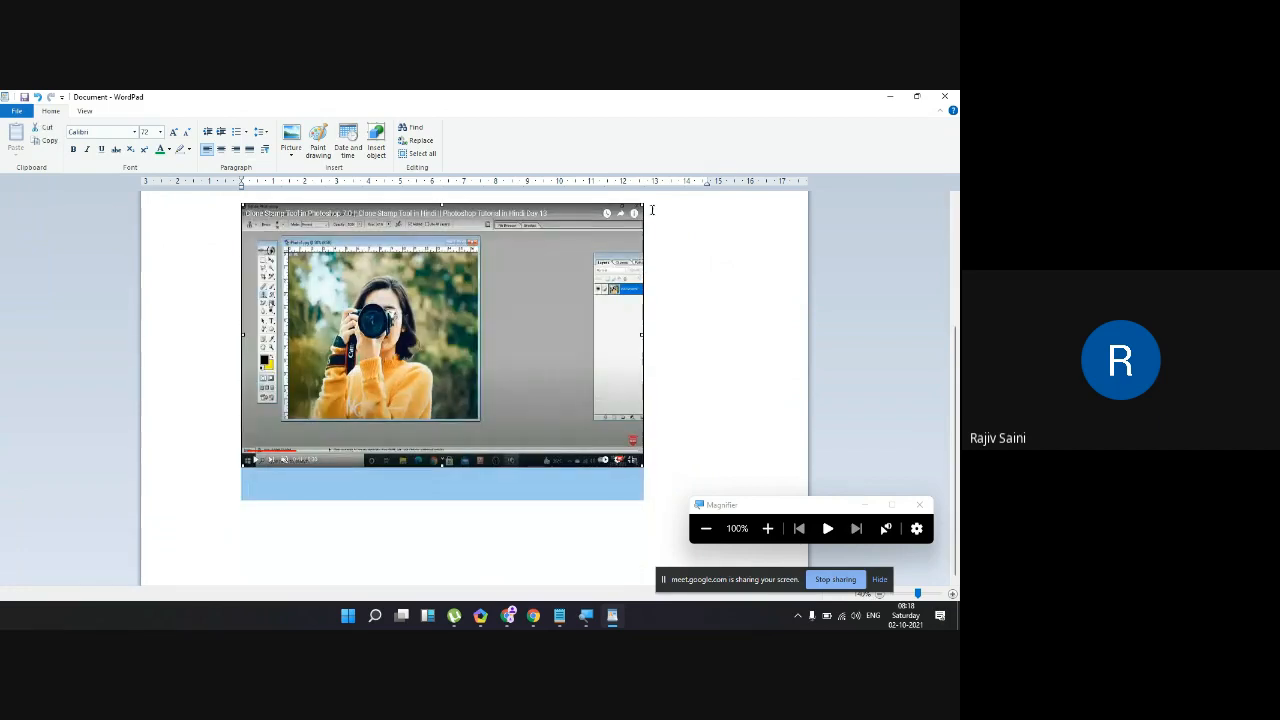
pyautogui.moveTo(645, 212); pyautogui.dragTo(697, 514)
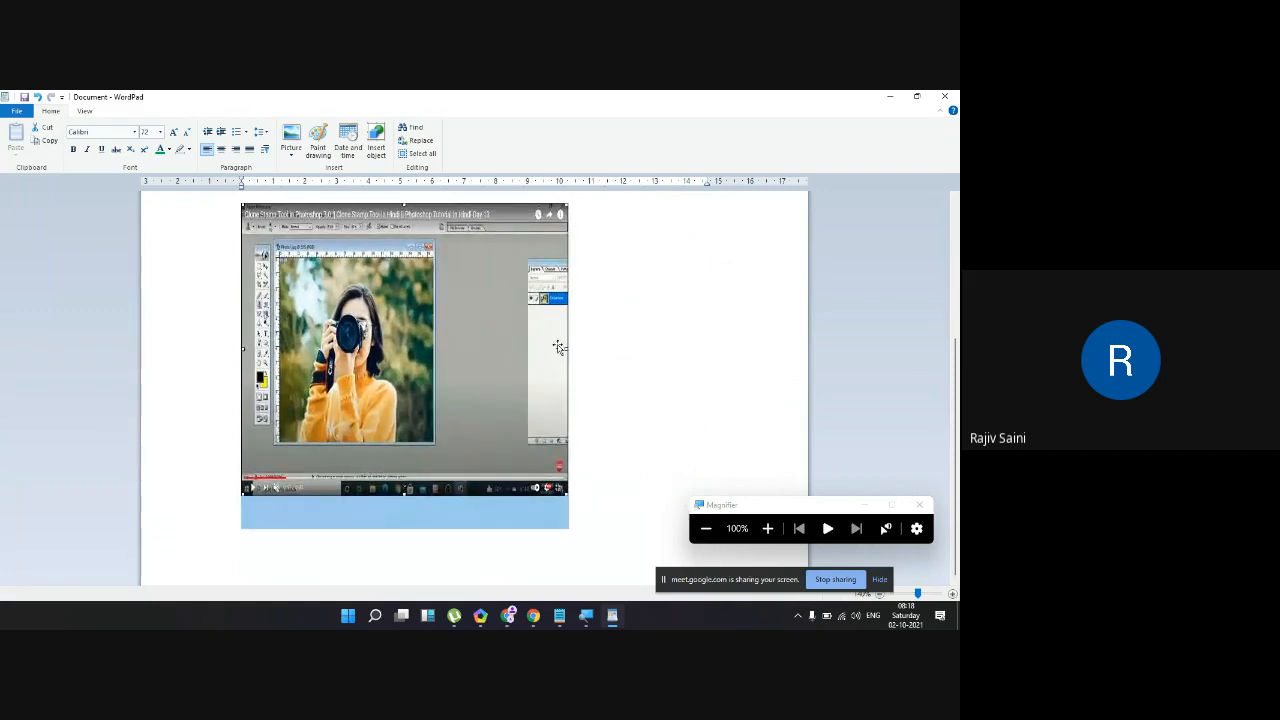
# Step: Add a new line reading "start typing" directly below "hello world"
pyautogui.scroll(3, 559, 347)
pyautogui.click(524, 312)
pyautogui.click(612, 258)
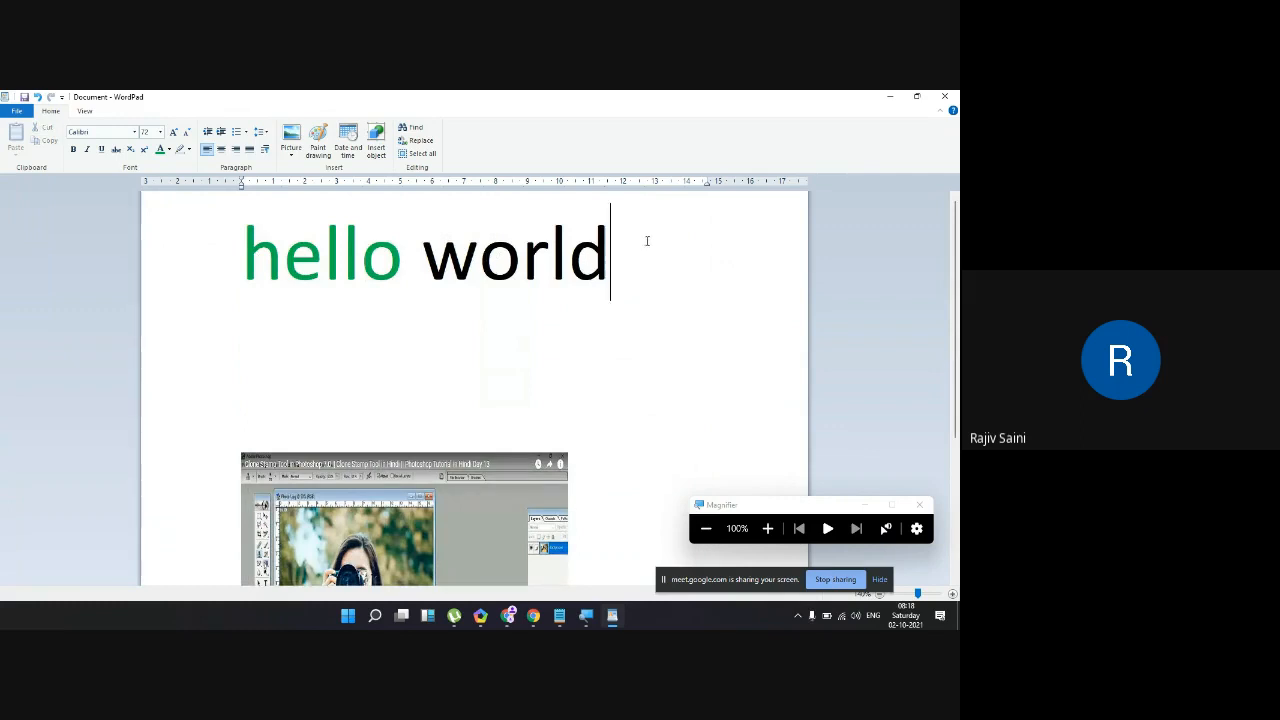
pyautogui.click(157, 283)
pyautogui.click(674, 283)
pyautogui.press('Return')
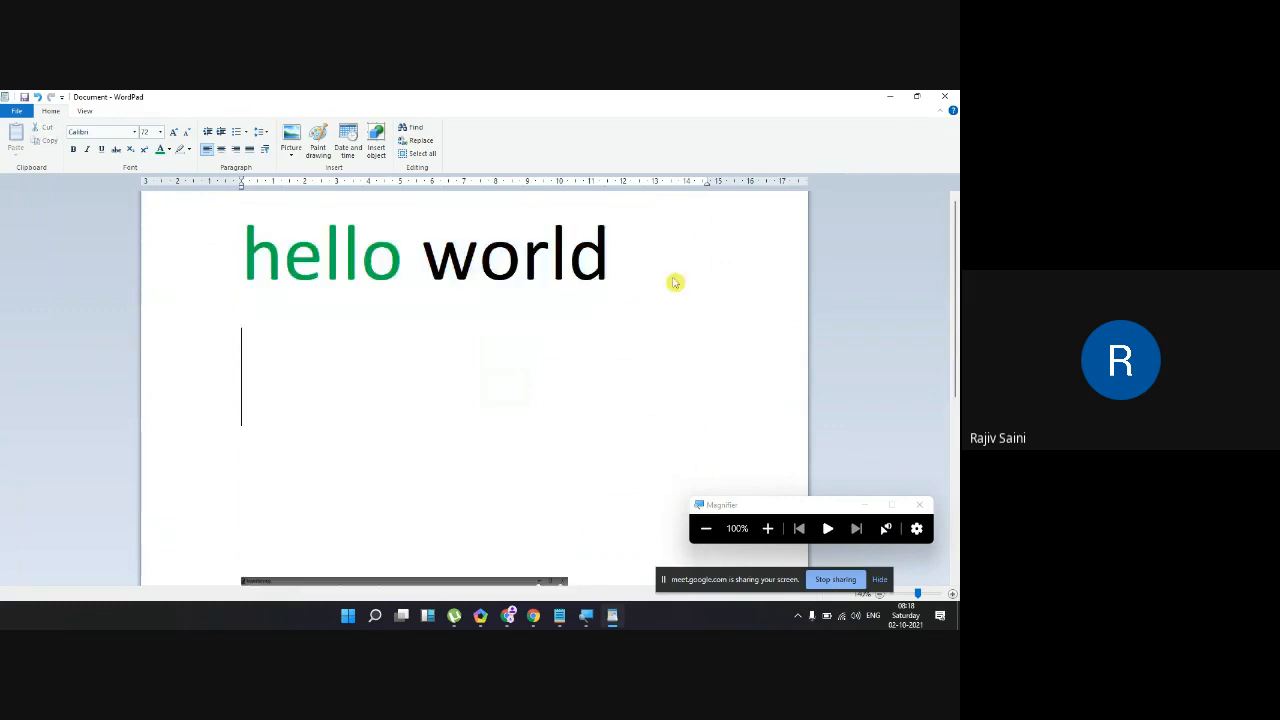
pyautogui.write('starti')
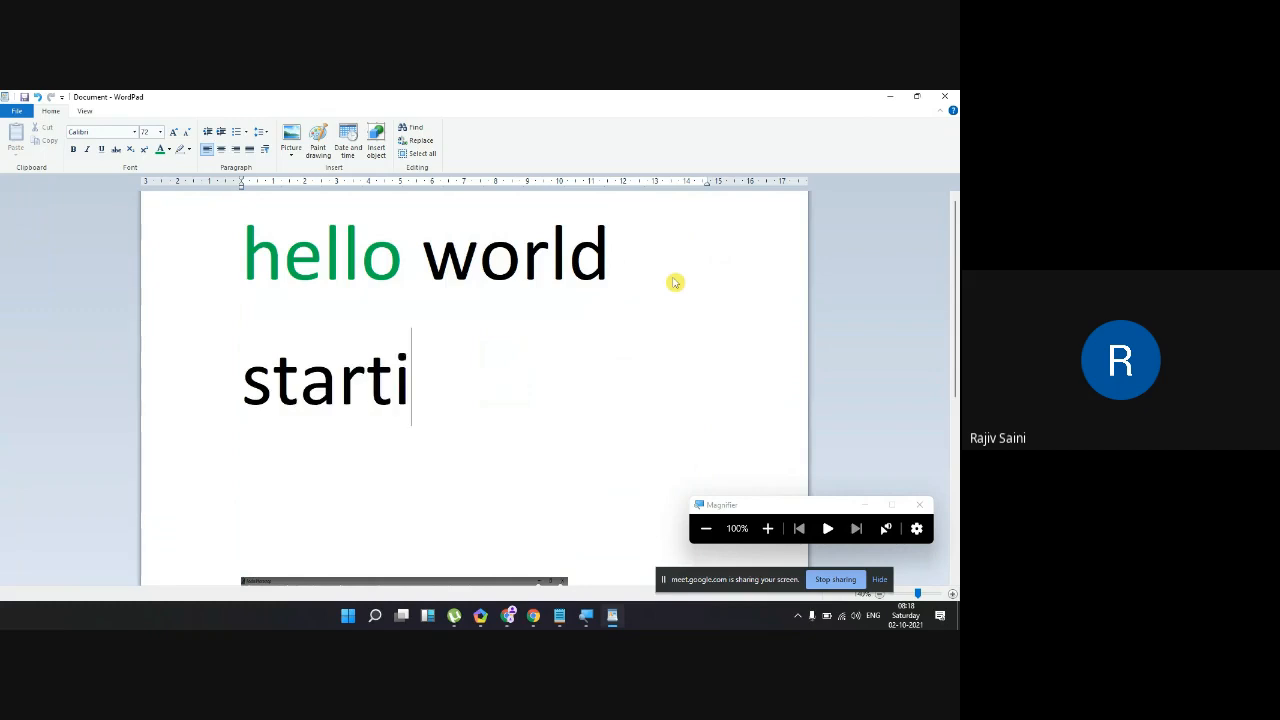
pyautogui.press('BackSpace')
pyautogui.write('typing')
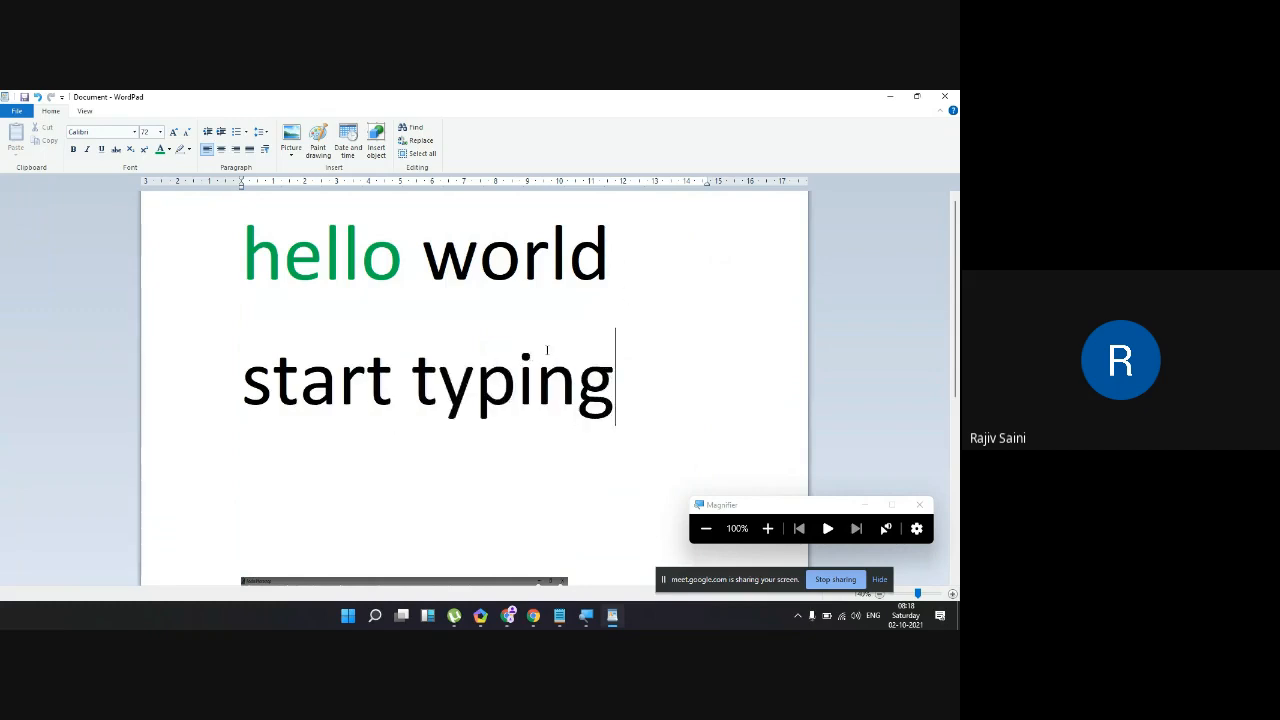
# Step: Change the text color of the word "start" in the second line to red and after that to white
pyautogui.moveTo(392, 398); pyautogui.dragTo(250, 392)
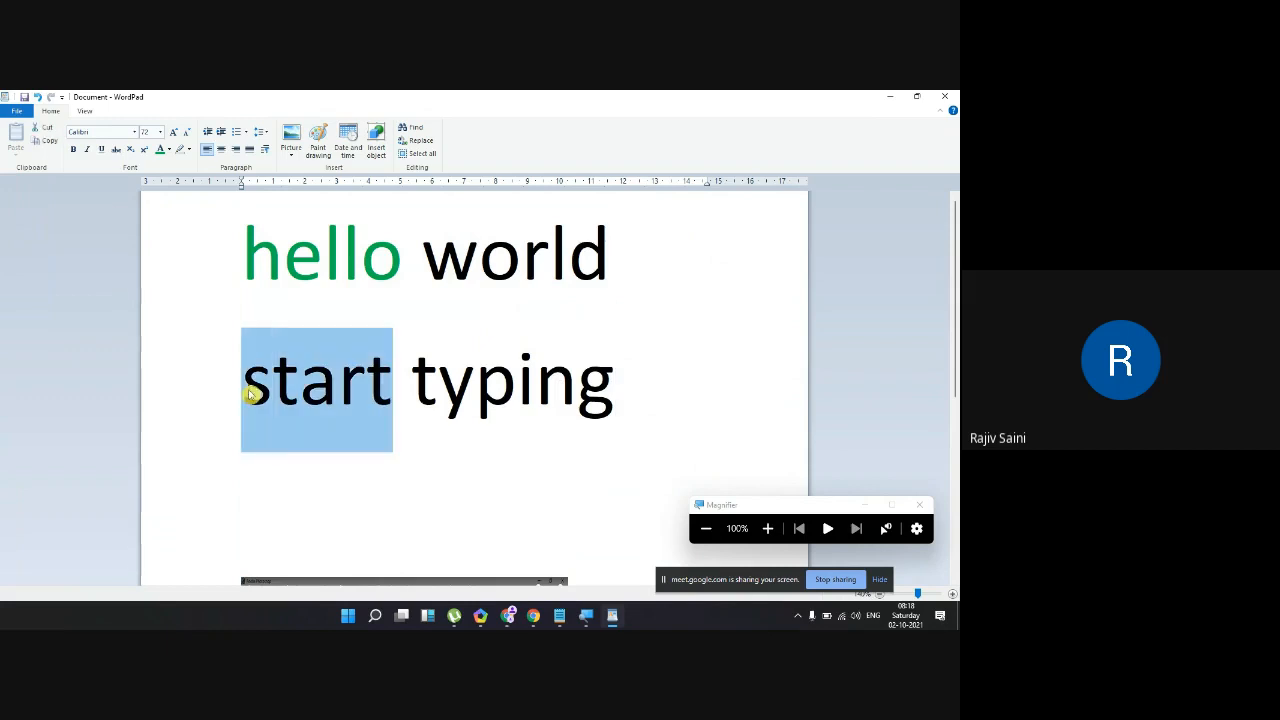
pyautogui.click(168, 150)
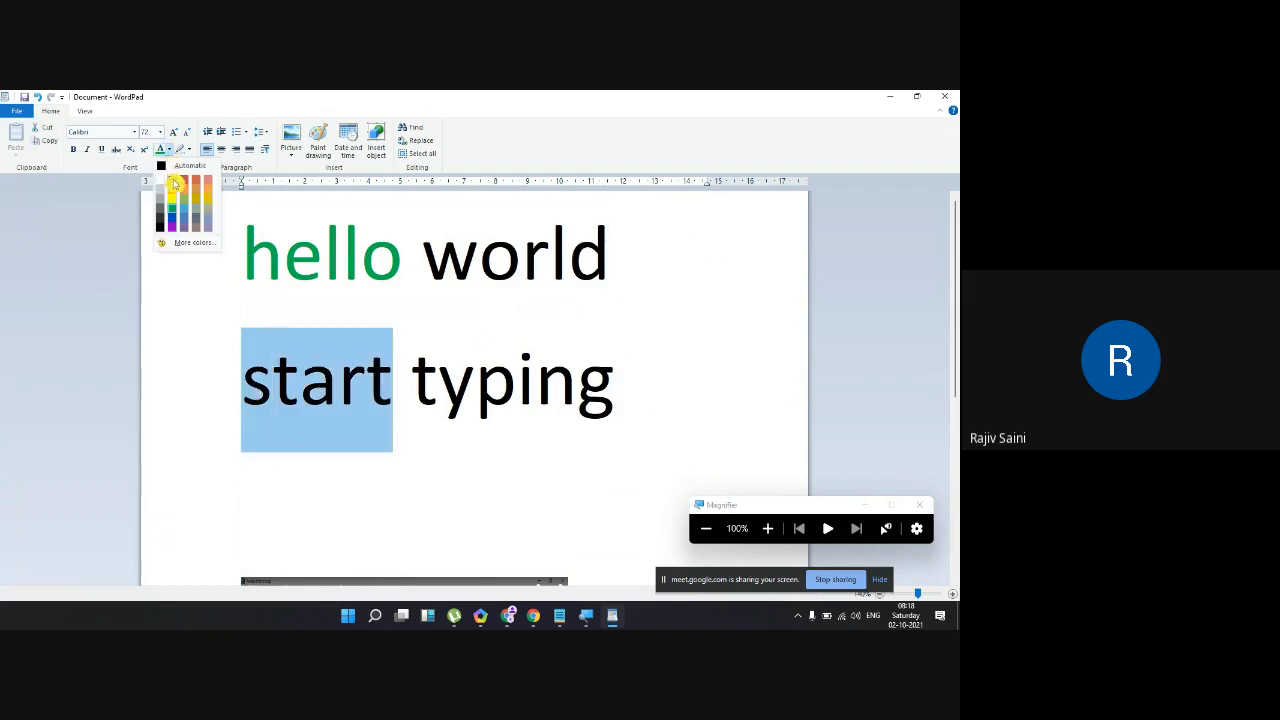
pyautogui.click(173, 182)
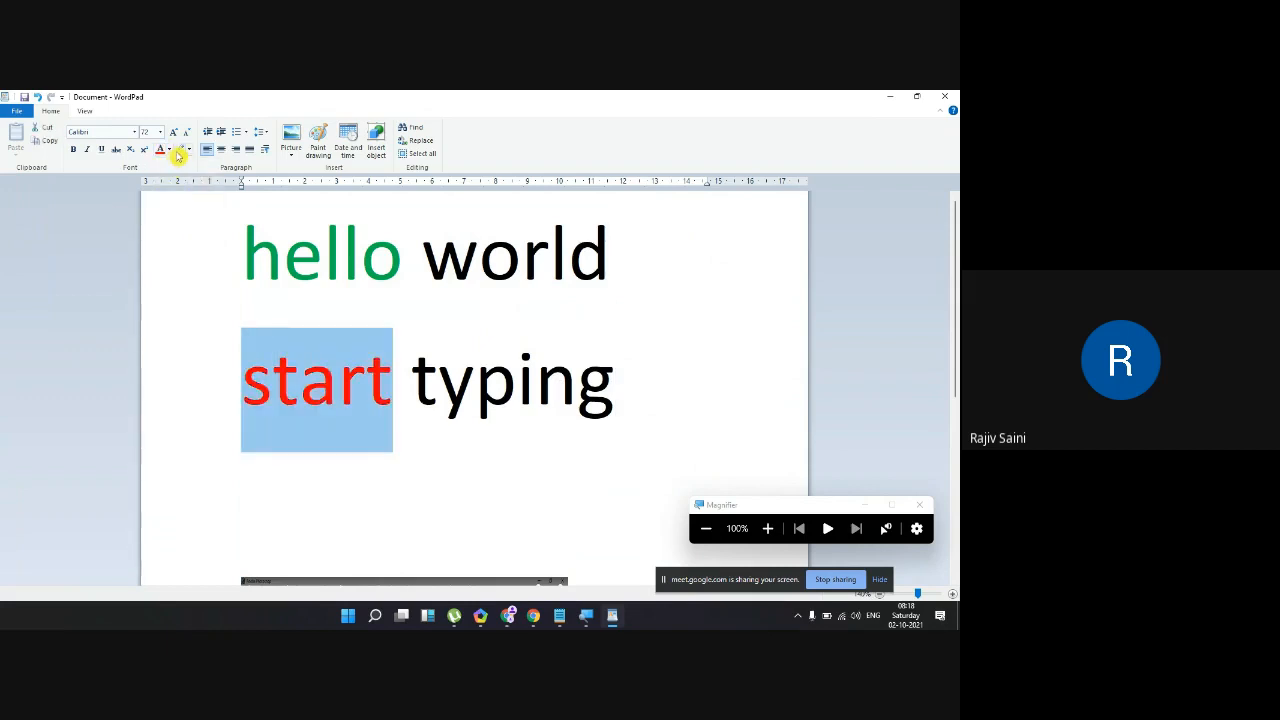
pyautogui.click(169, 151)
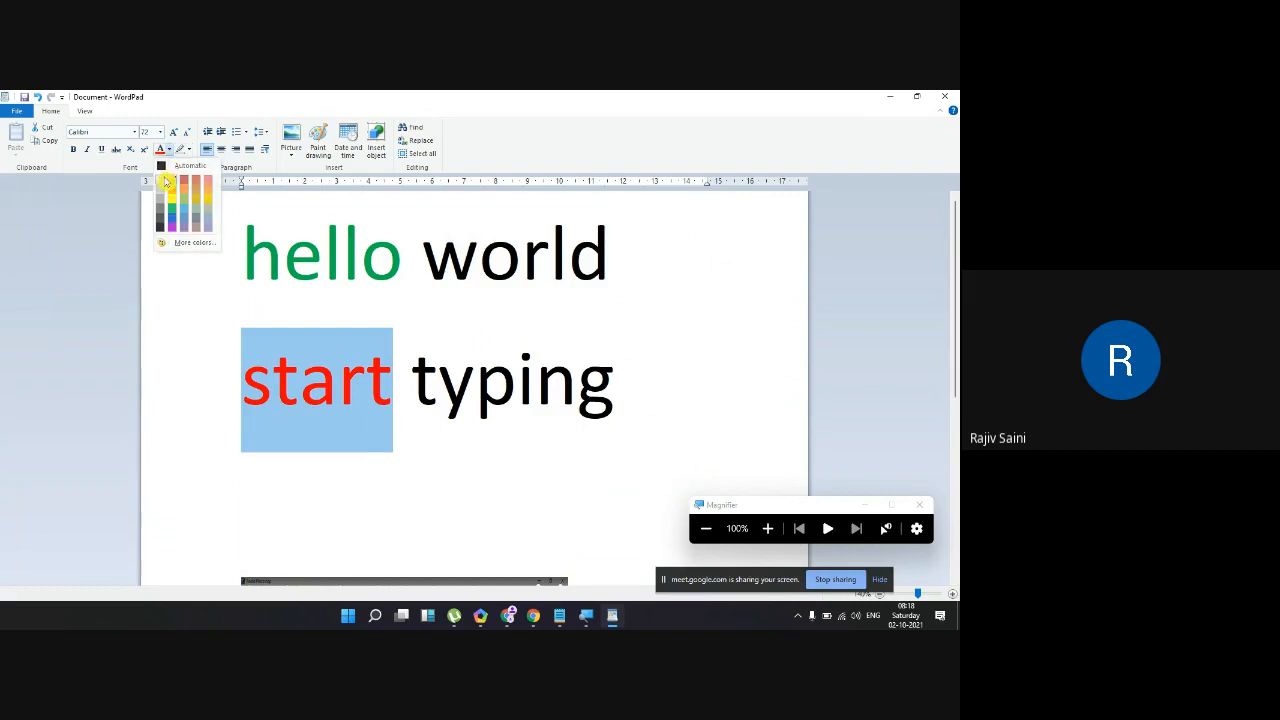
pyautogui.click(166, 182)
pyautogui.click(545, 400)
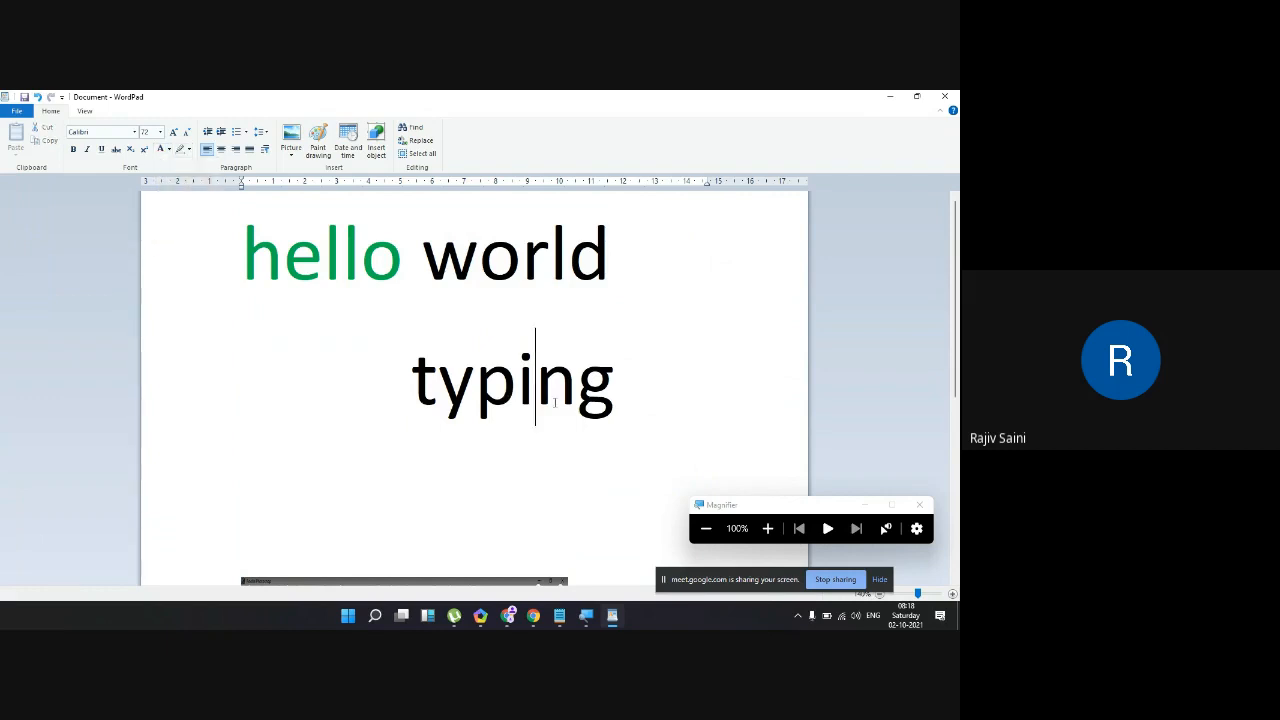
# Step: Reselect the white word "start" before "typing" and set its text color back to black
pyautogui.click(410, 375)
pyautogui.doubleClick(358, 382)
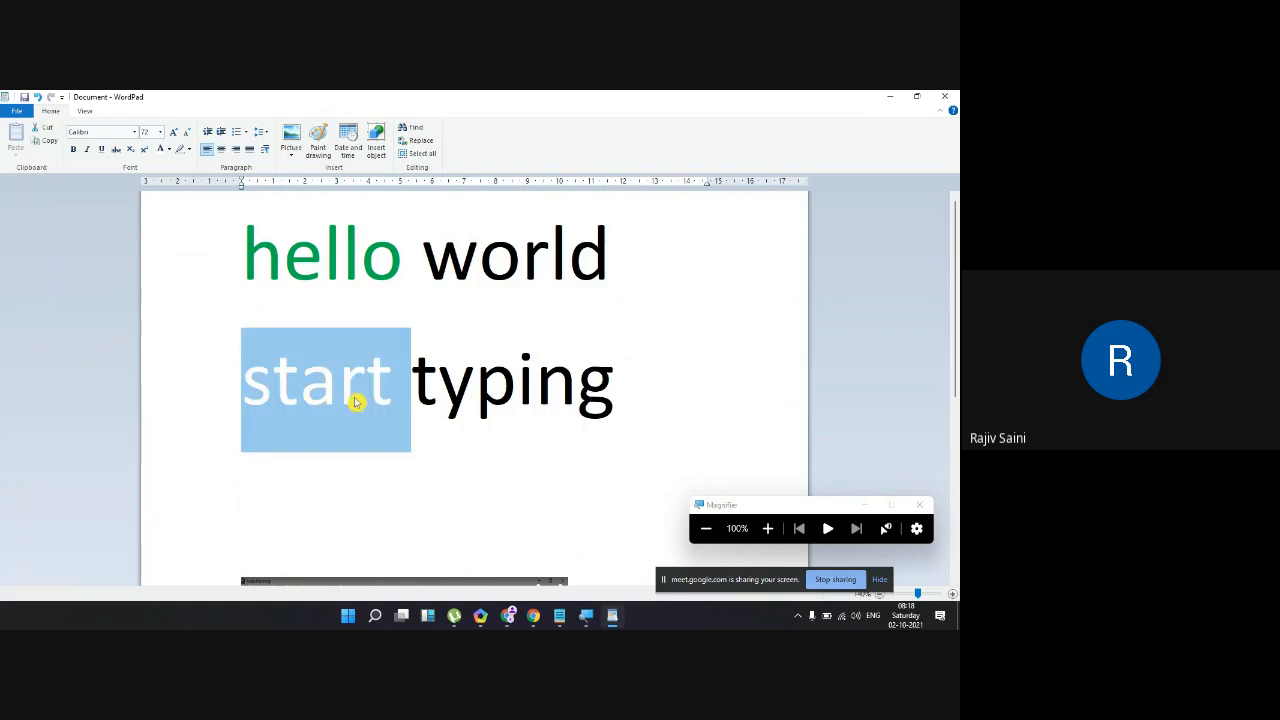
pyautogui.click(478, 432)
pyautogui.moveTo(397, 380); pyautogui.dragTo(178, 386)
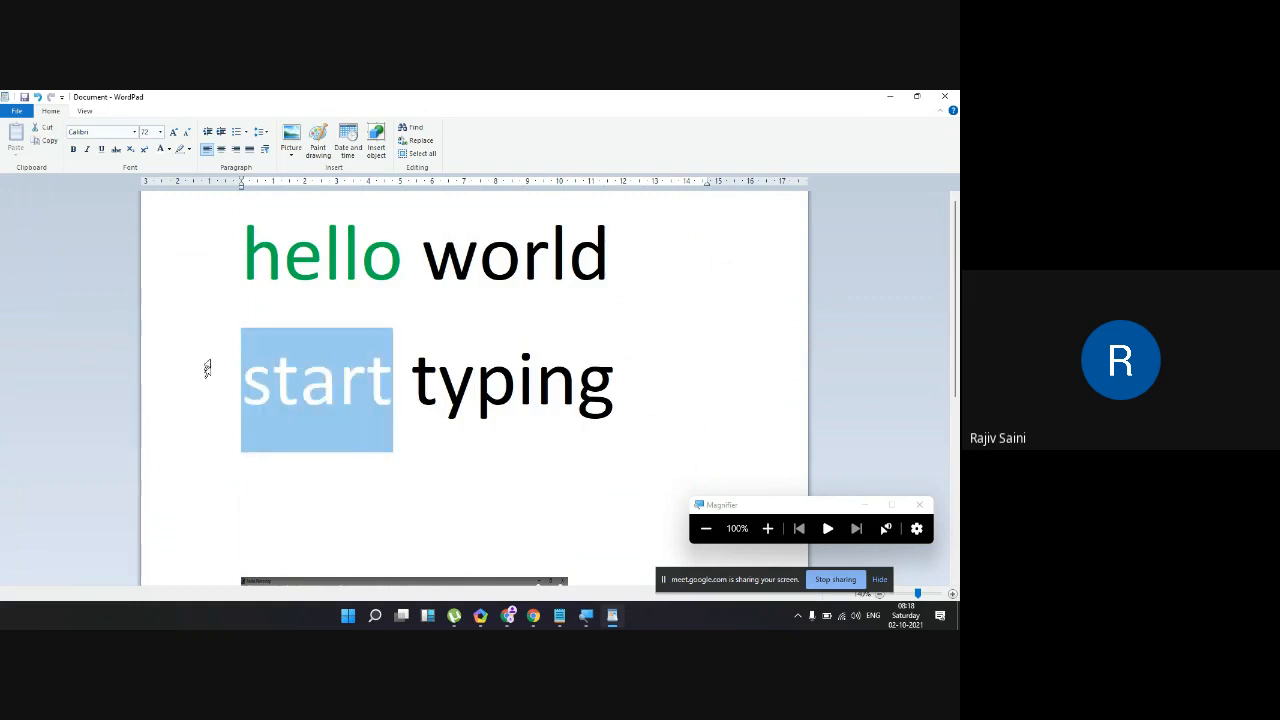
pyautogui.click(169, 150)
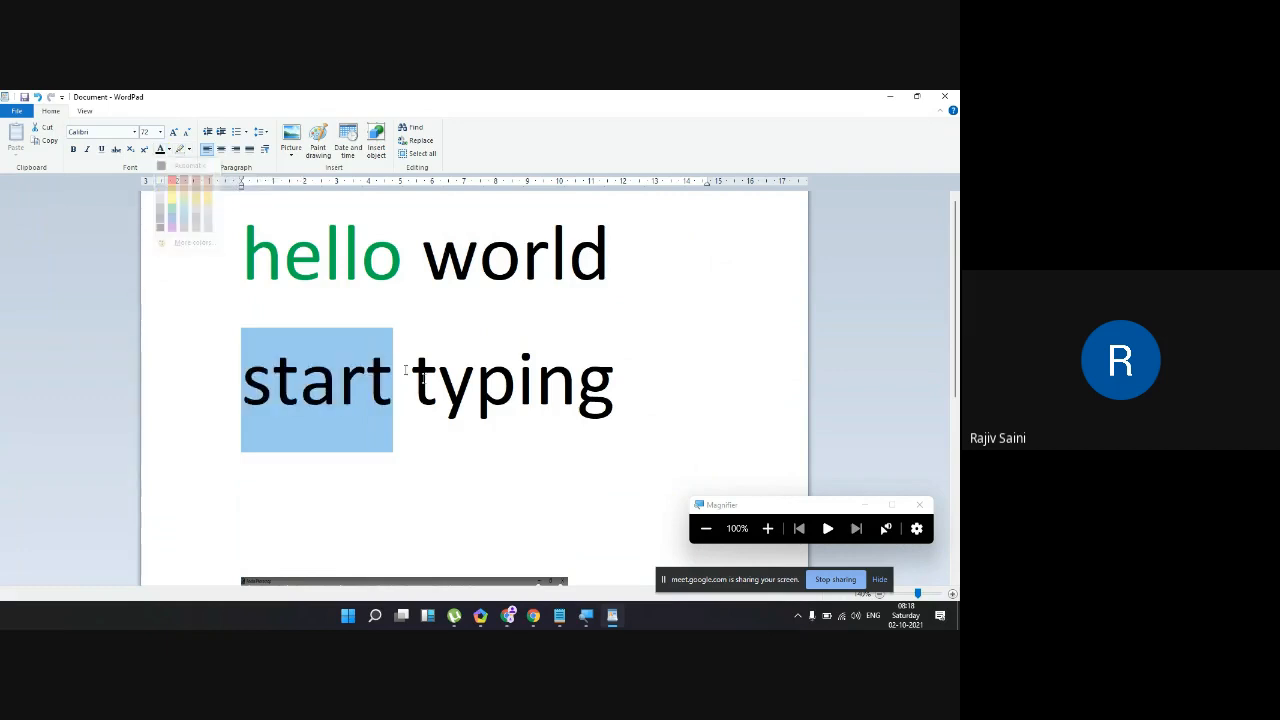
pyautogui.click(165, 229)
pyautogui.click(475, 380)
pyautogui.click(724, 396)
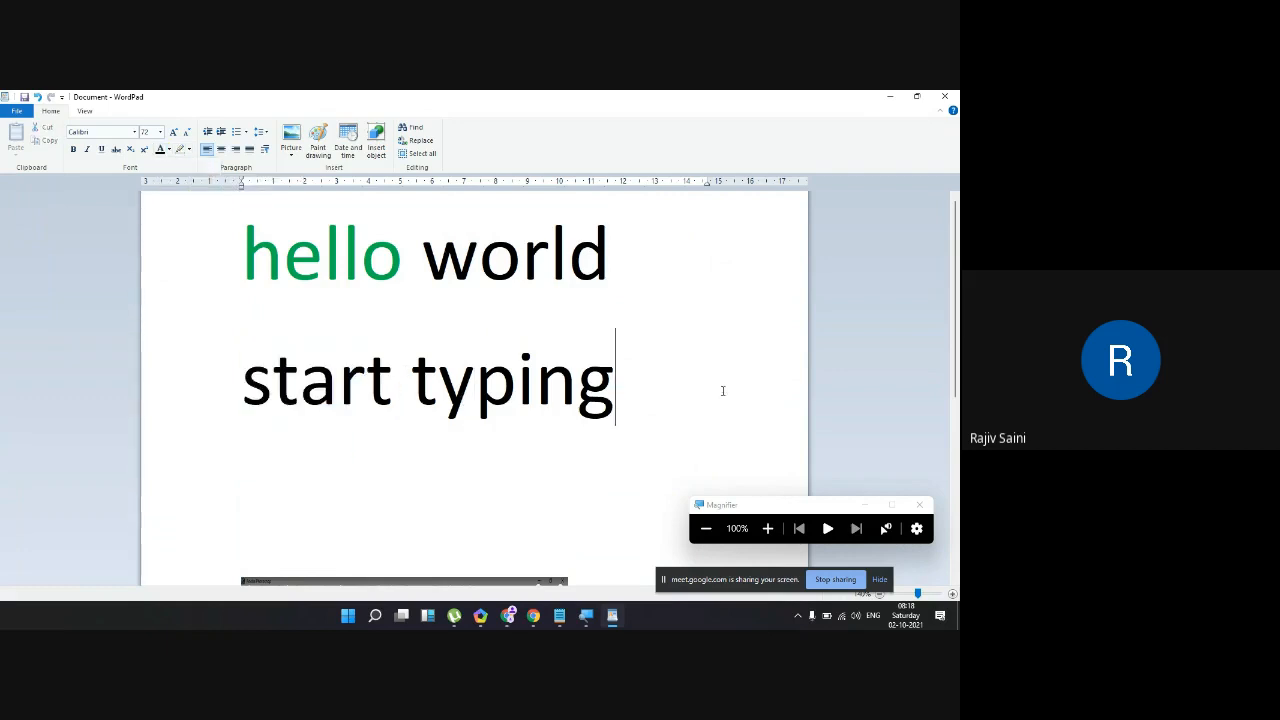
# Step: Start a new line below "start typing" and enter "hello" in white text
pyautogui.press('Return')
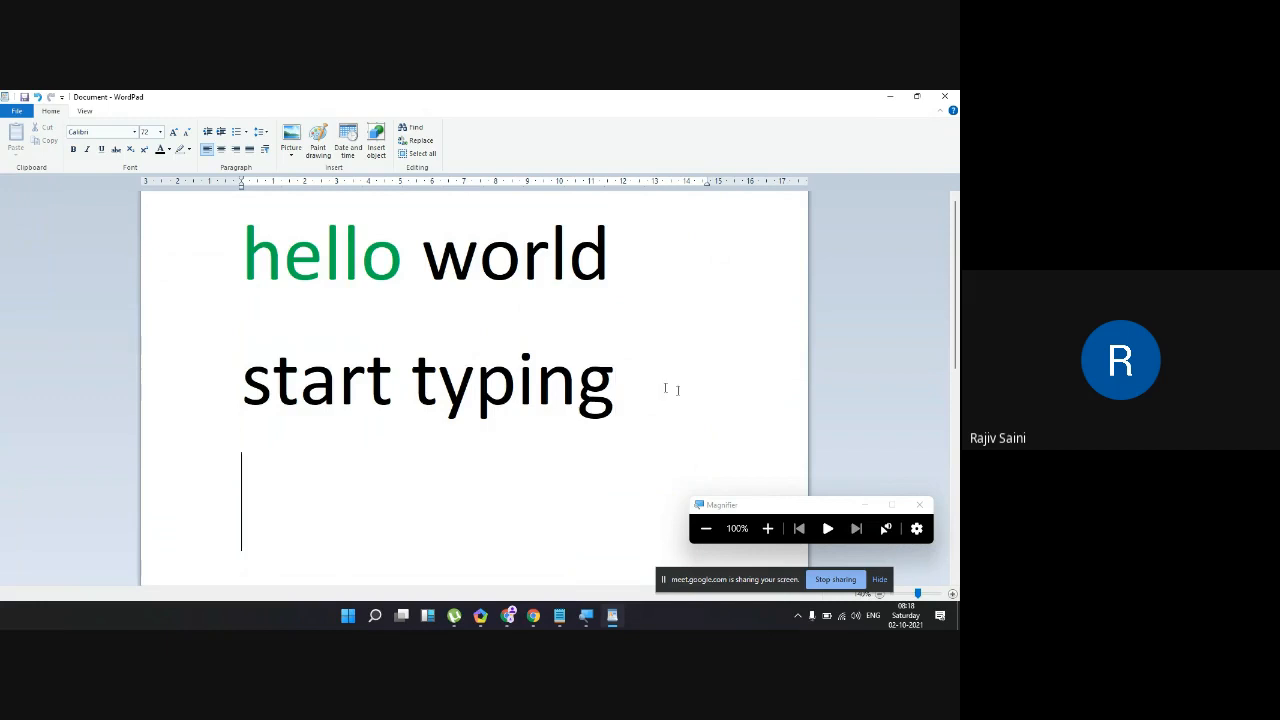
pyautogui.click(169, 150)
pyautogui.click(167, 186)
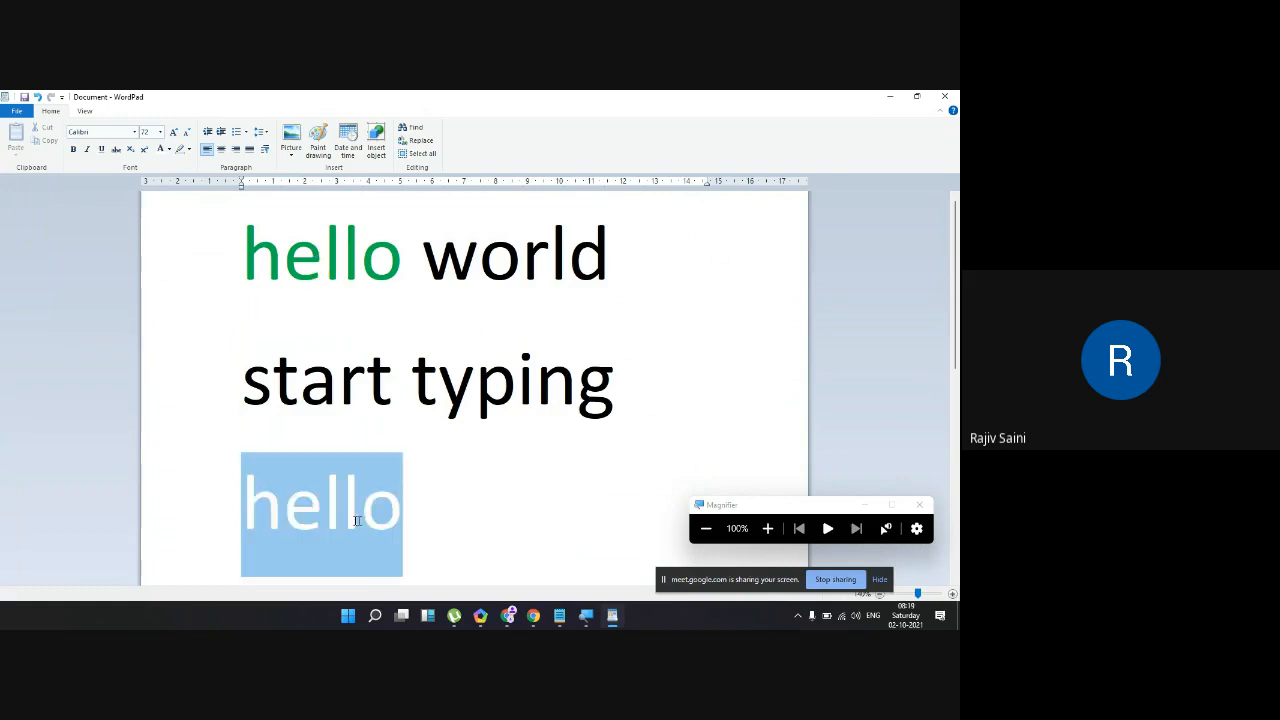
# Step: Change the text color of the white "hello" below "start typing" to red
pyautogui.hotkey('shift', 'Home')
pyautogui.click(168, 149)
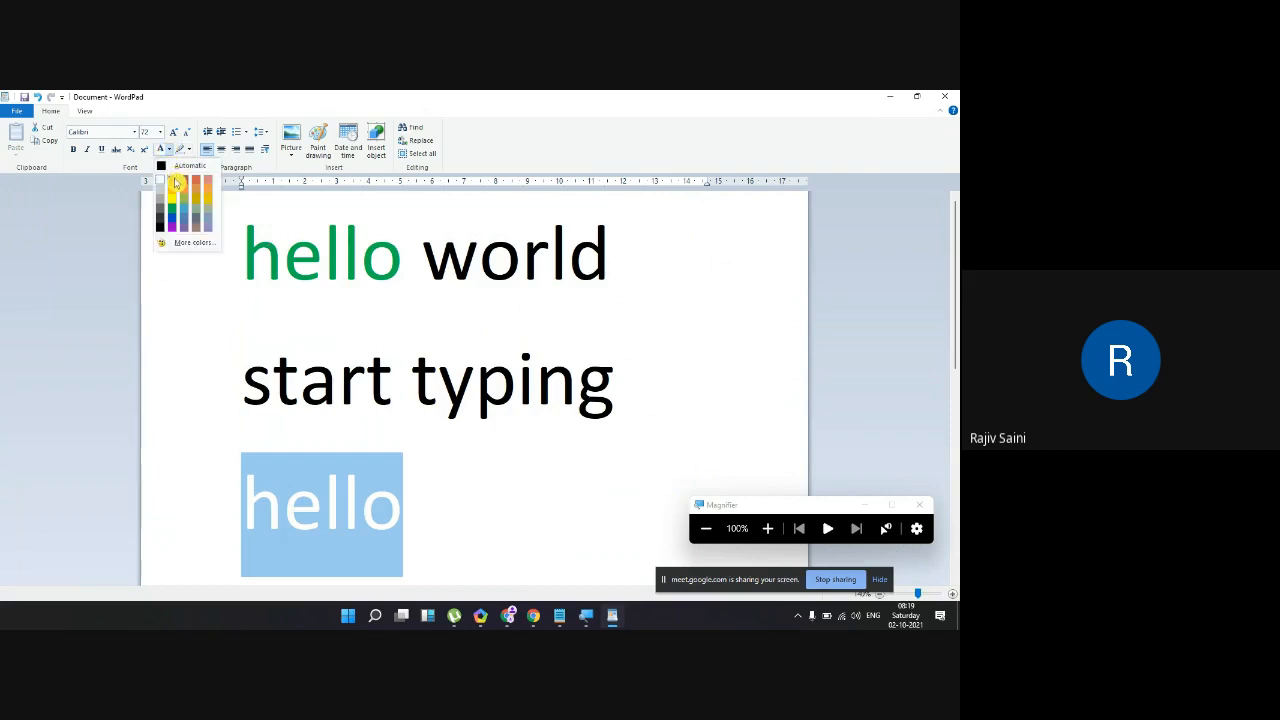
pyautogui.click(175, 182)
pyautogui.click(457, 471)
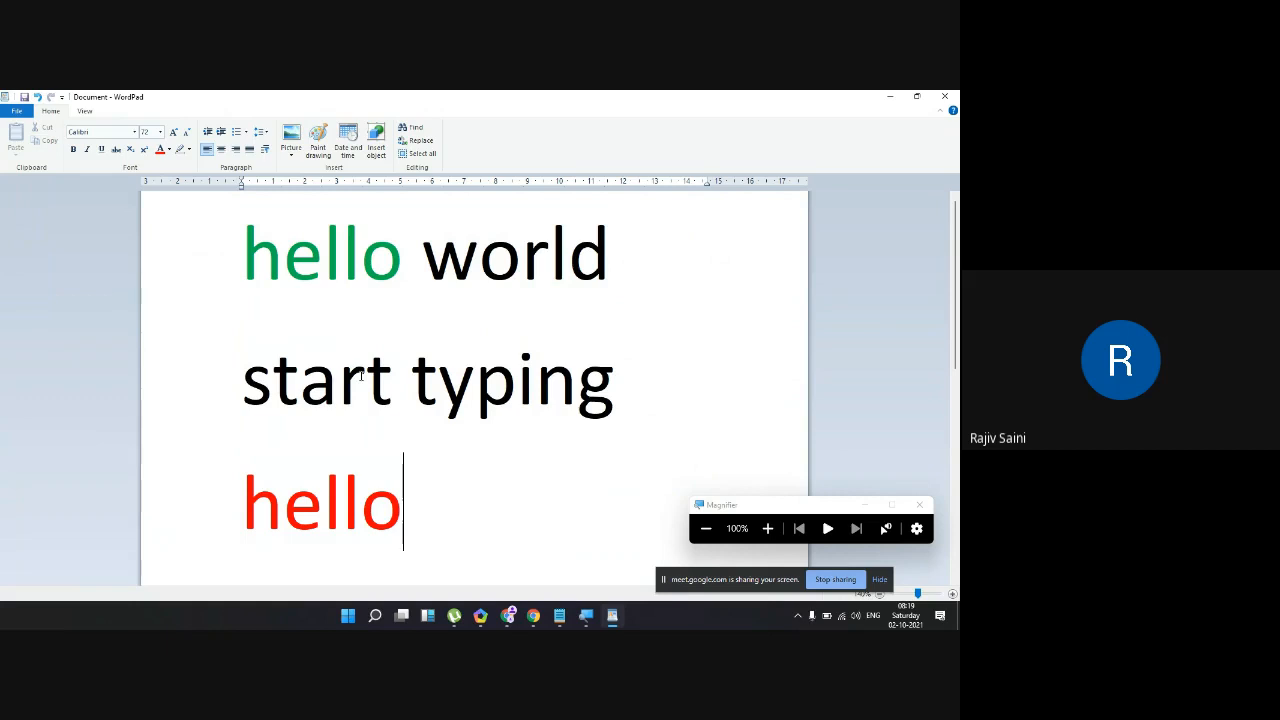
# Step: Highlight the green word "hello" in the first line with yellow
pyautogui.moveTo(397, 264); pyautogui.dragTo(250, 260)
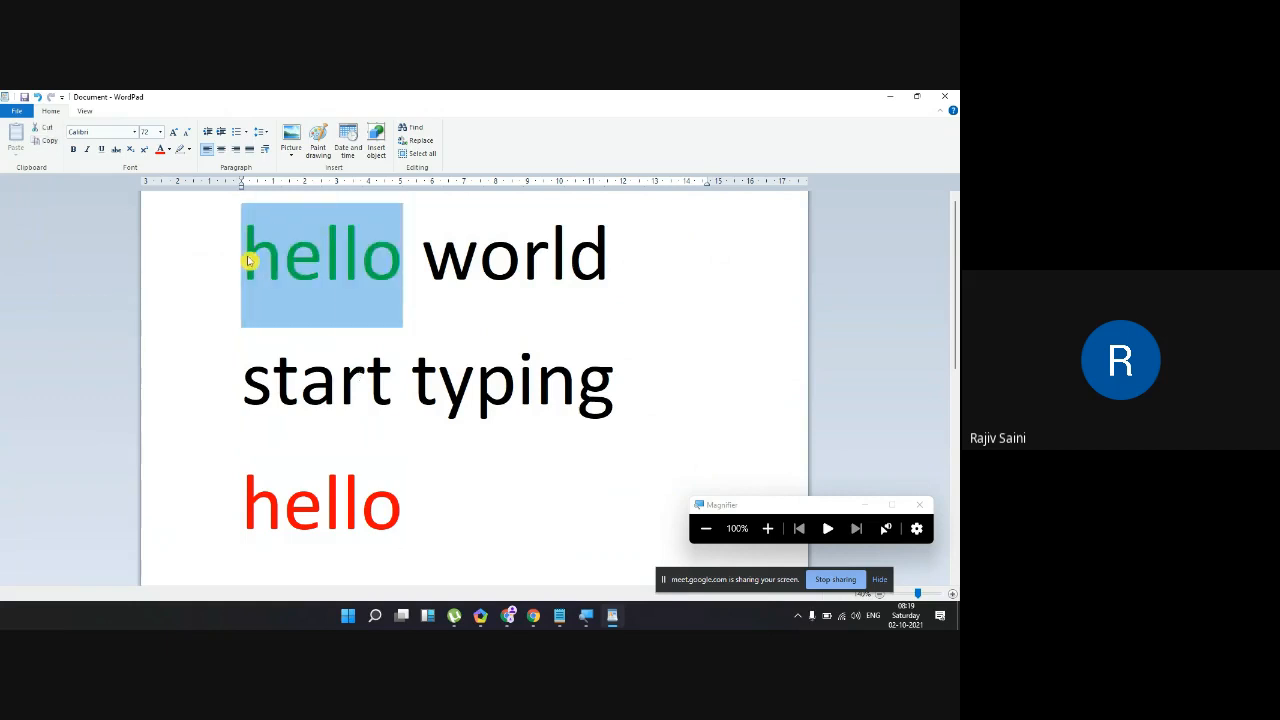
pyautogui.click(190, 150)
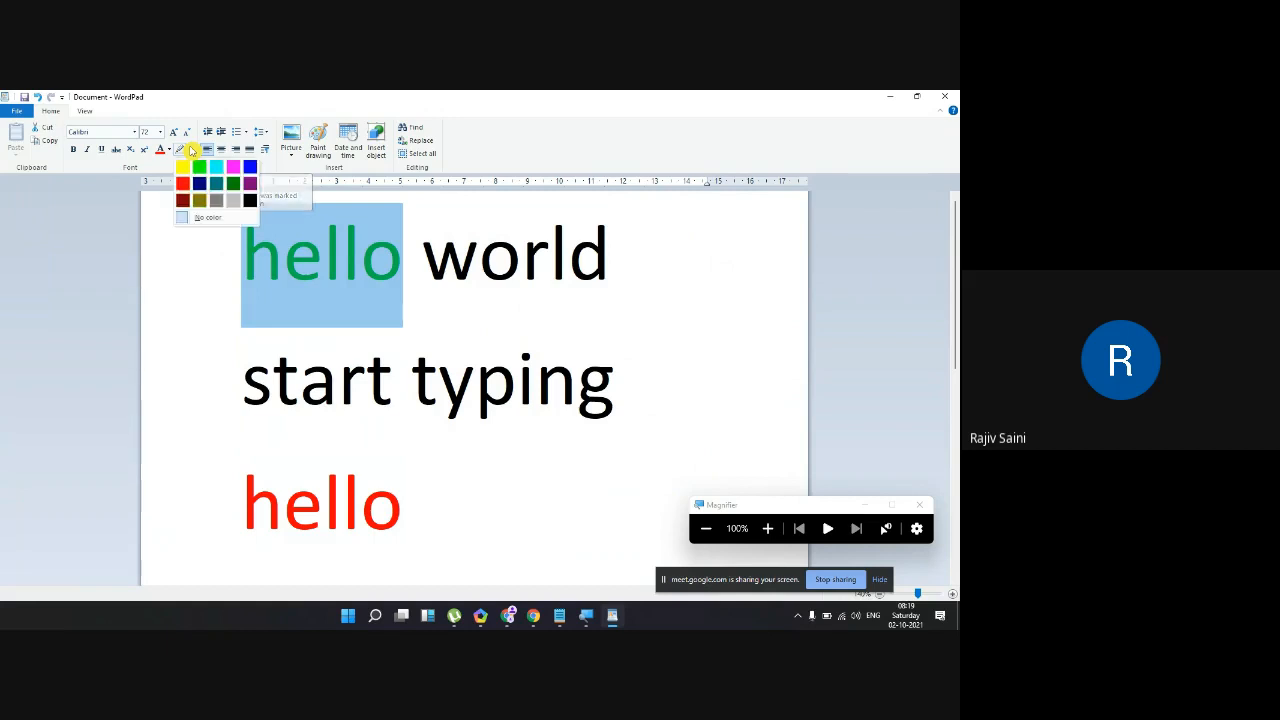
pyautogui.click(183, 167)
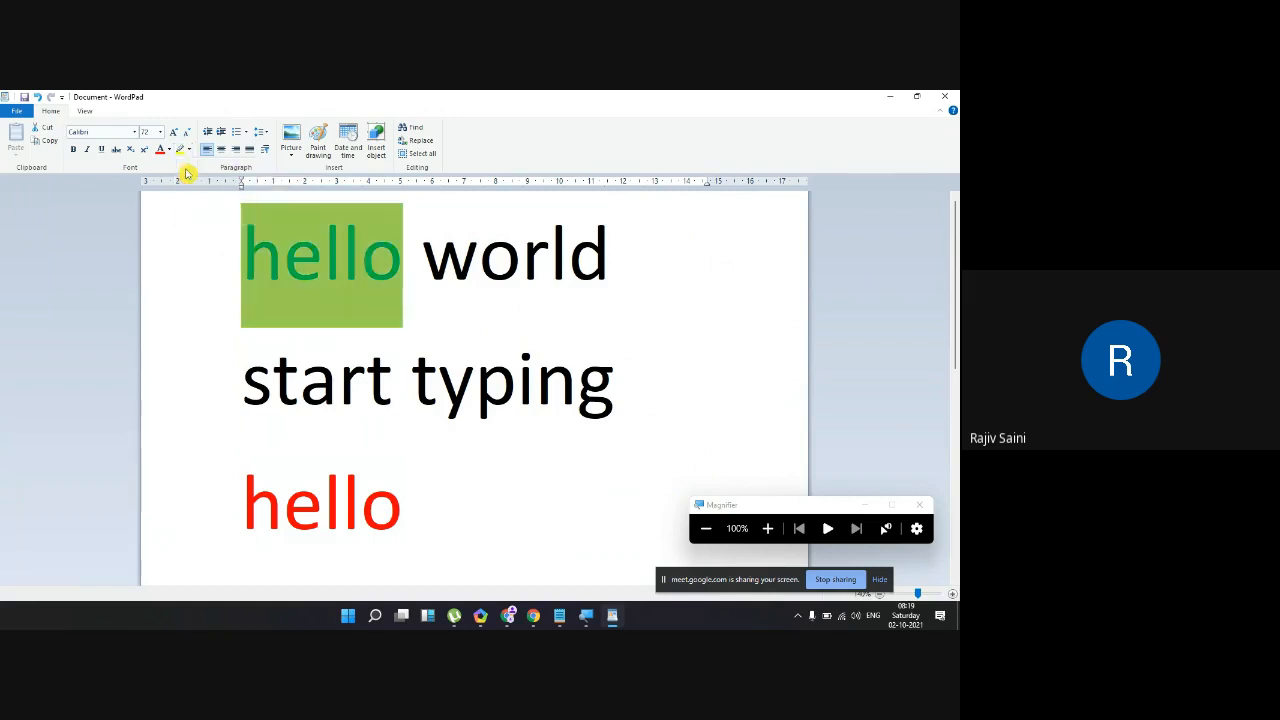
pyautogui.click(517, 355)
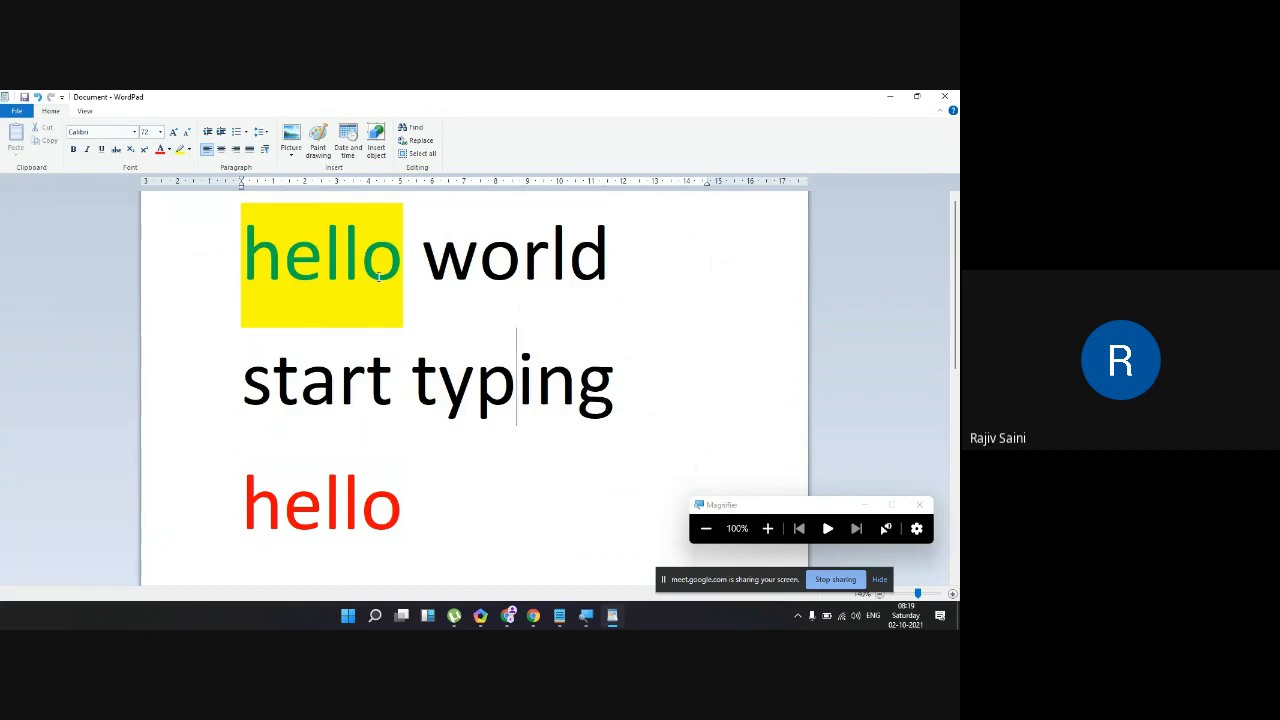
pyautogui.doubleClick(339, 254)
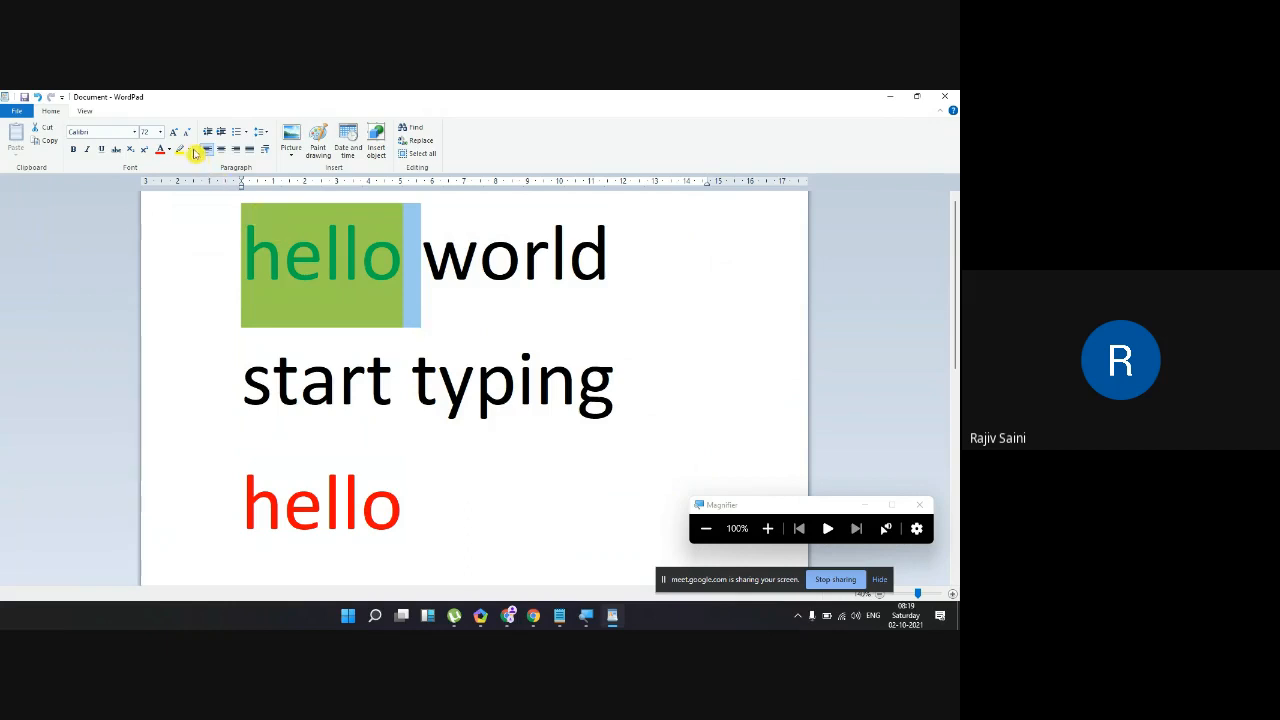
pyautogui.click(654, 408)
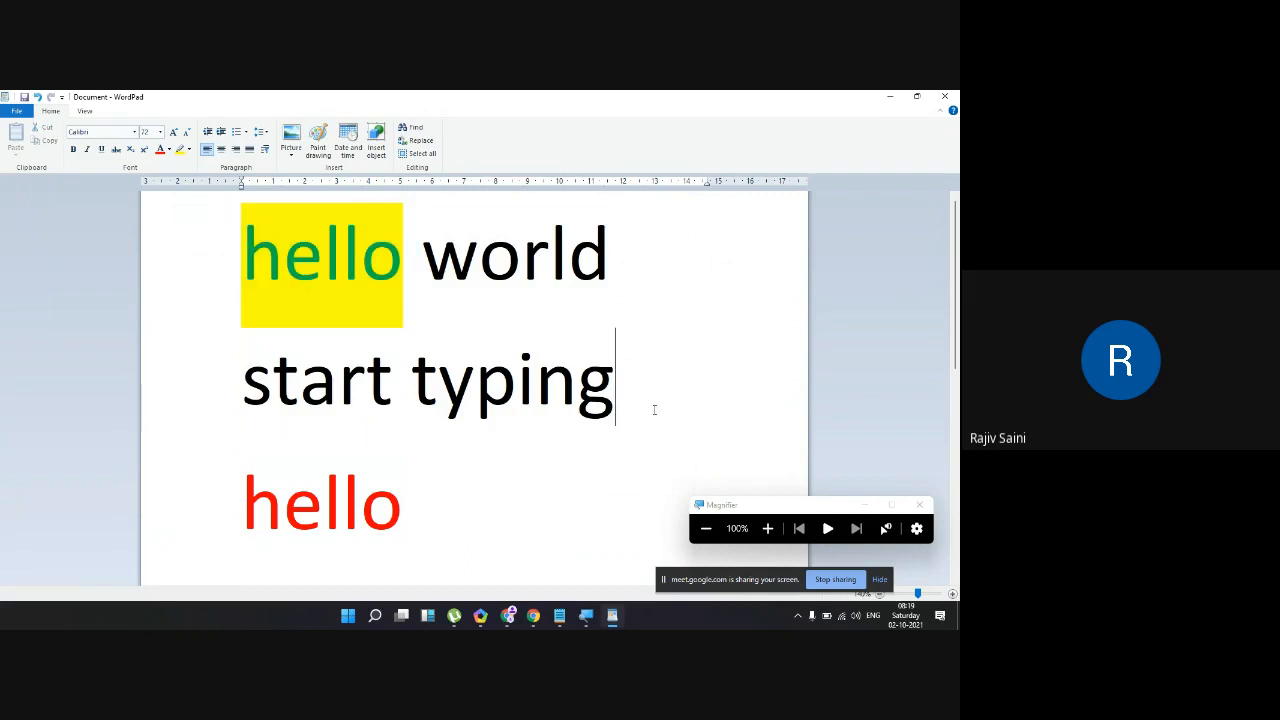
# Step: Add a blank line below the red "hello", and paste two copies of that word directly after it
pyautogui.click(523, 529)
pyautogui.press('Return')
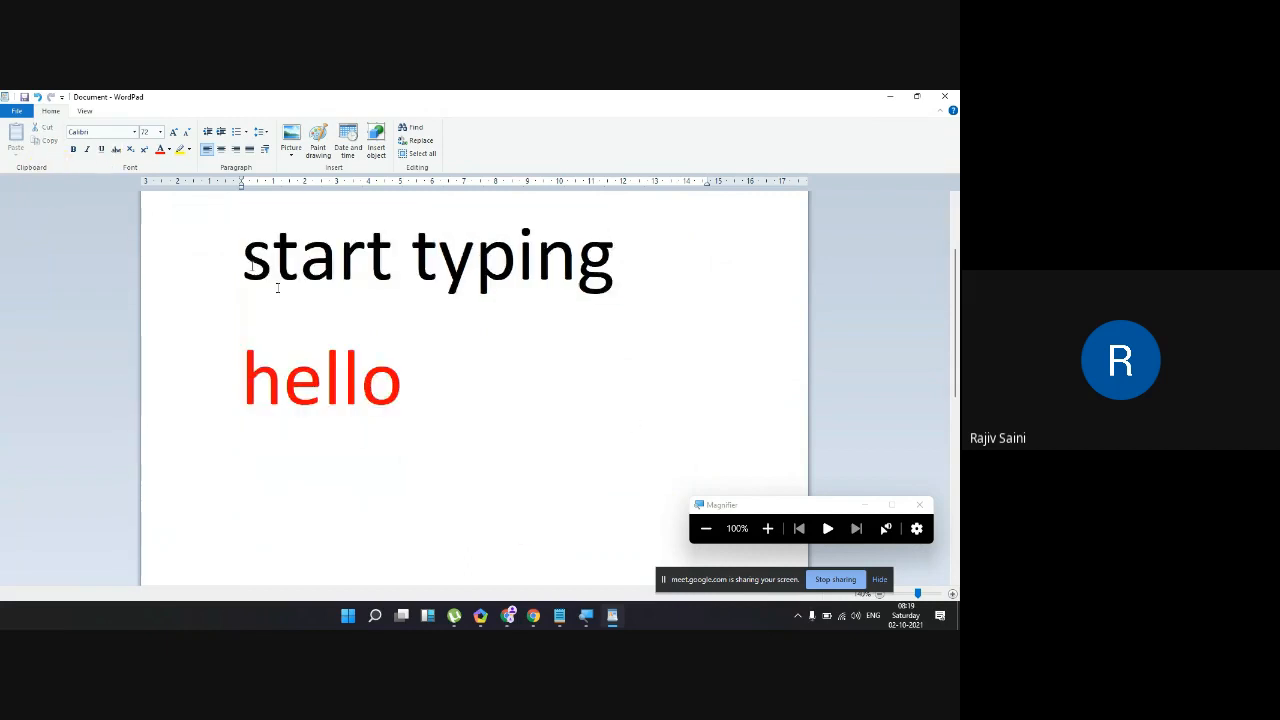
pyautogui.moveTo(426, 412); pyautogui.dragTo(261, 416)
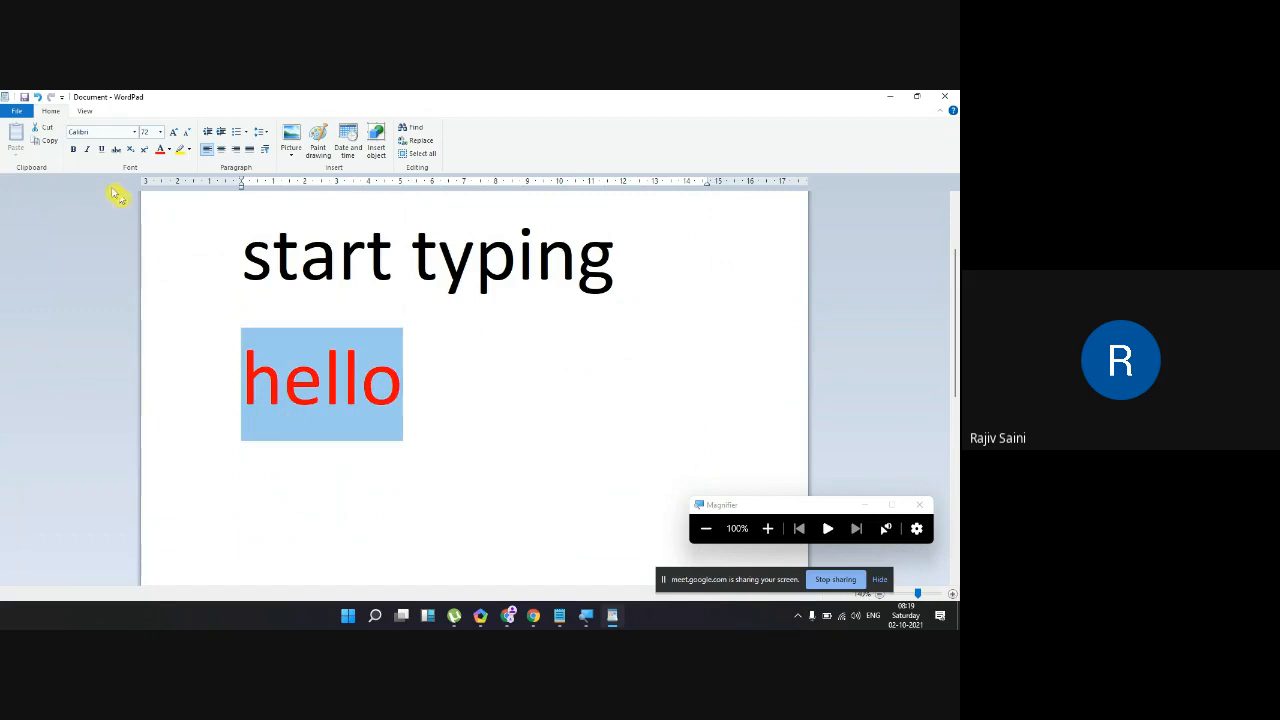
pyautogui.click(45, 140)
pyautogui.click(426, 405)
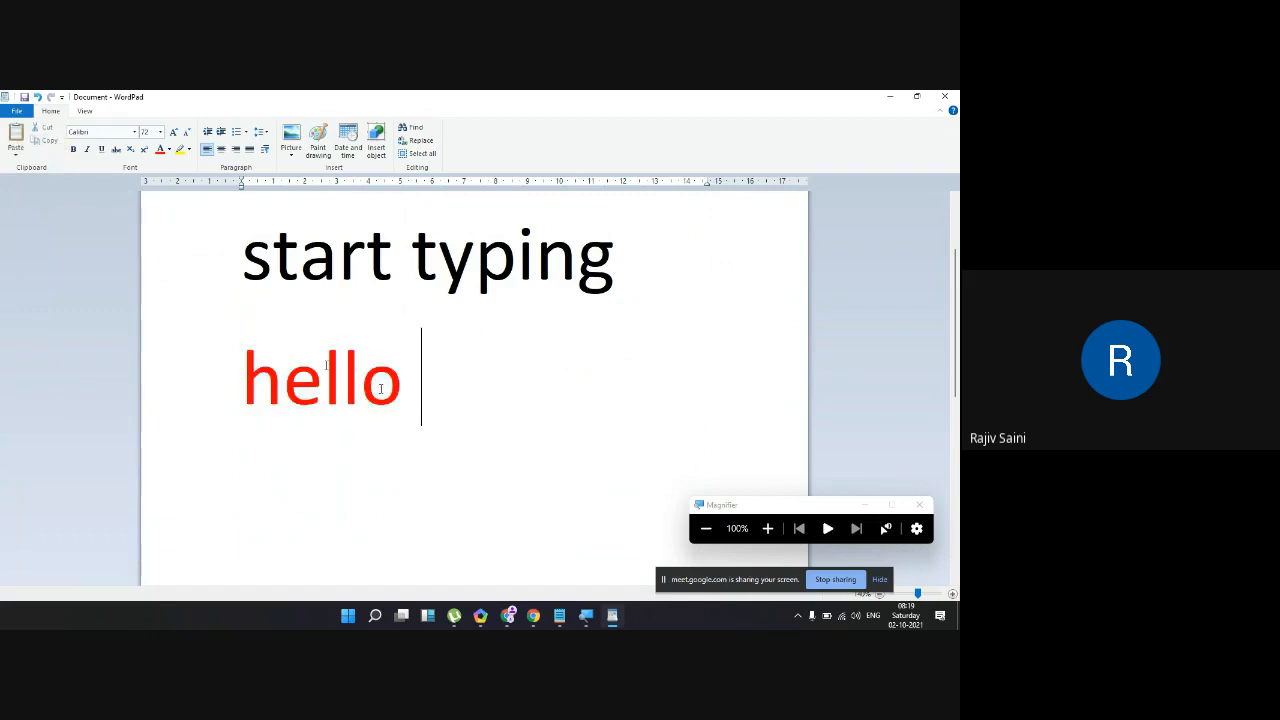
pyautogui.click(20, 135)
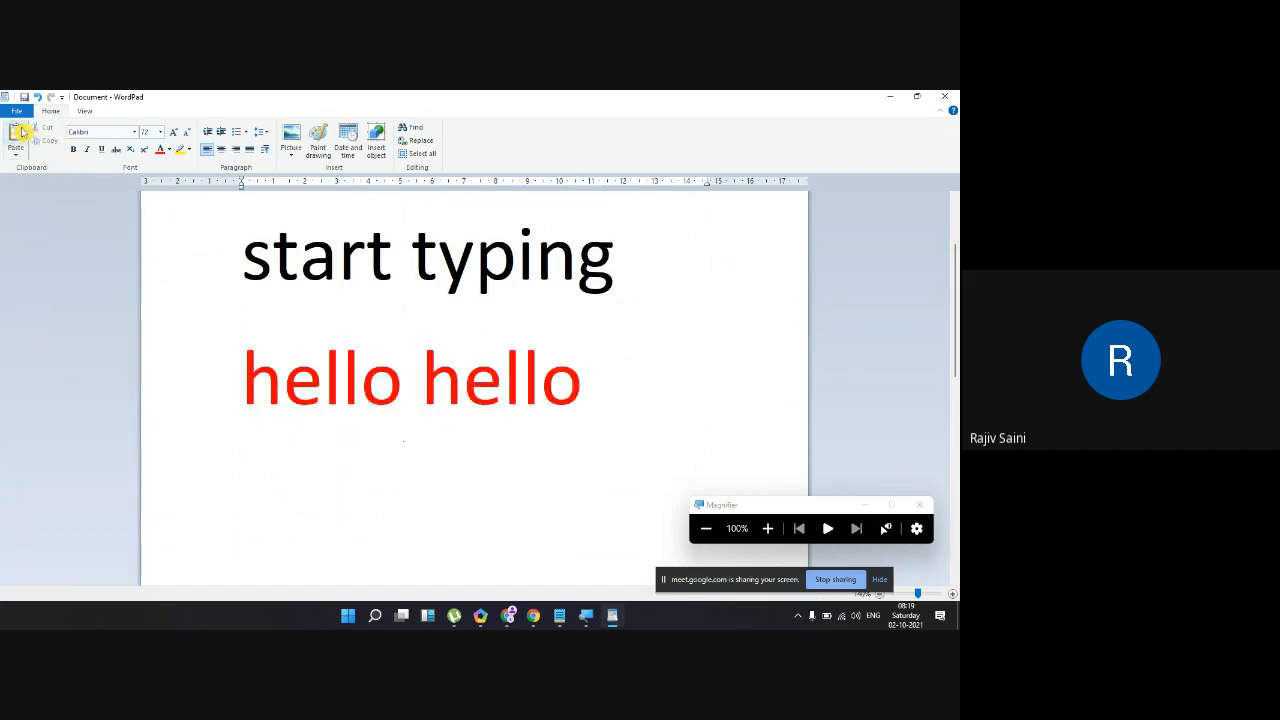
pyautogui.click(20, 135)
# Step: Reduce the three red "hello" words to font size 48 and make the first one bold
pyautogui.hotkey('ctrl', 'a')
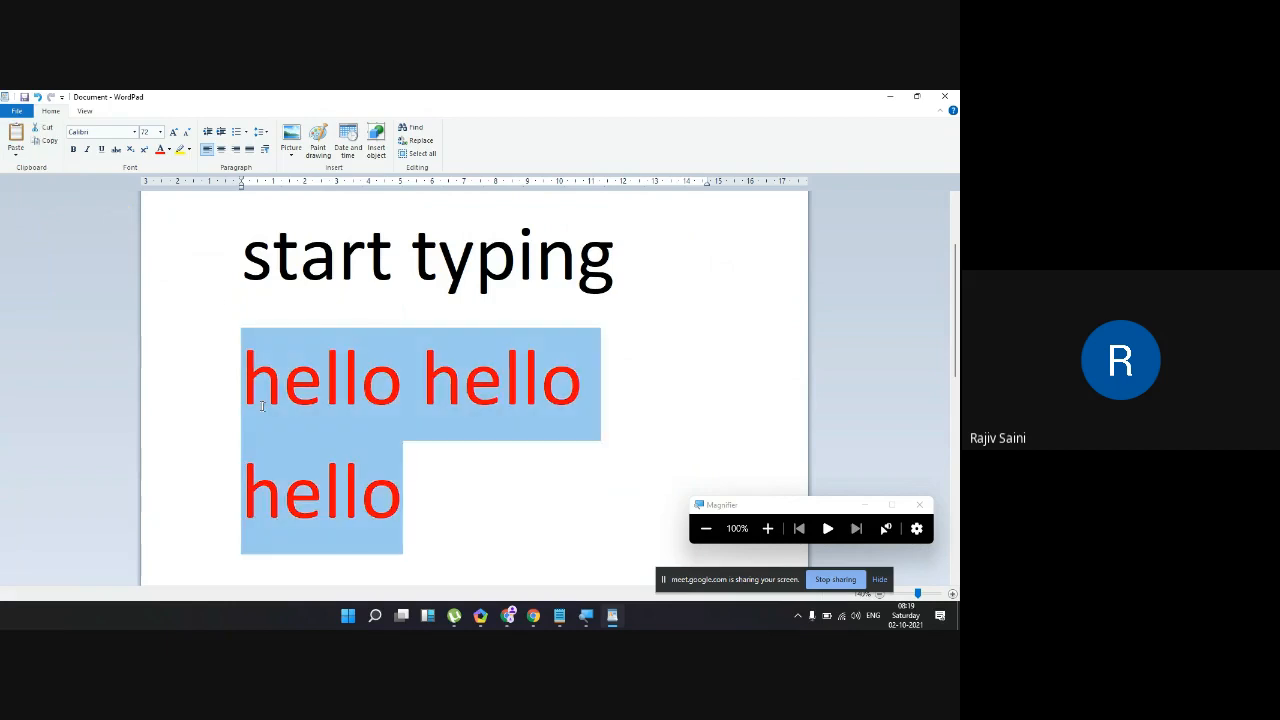
pyautogui.click(187, 133)
pyautogui.moveTo(348, 364); pyautogui.dragTo(222, 364)
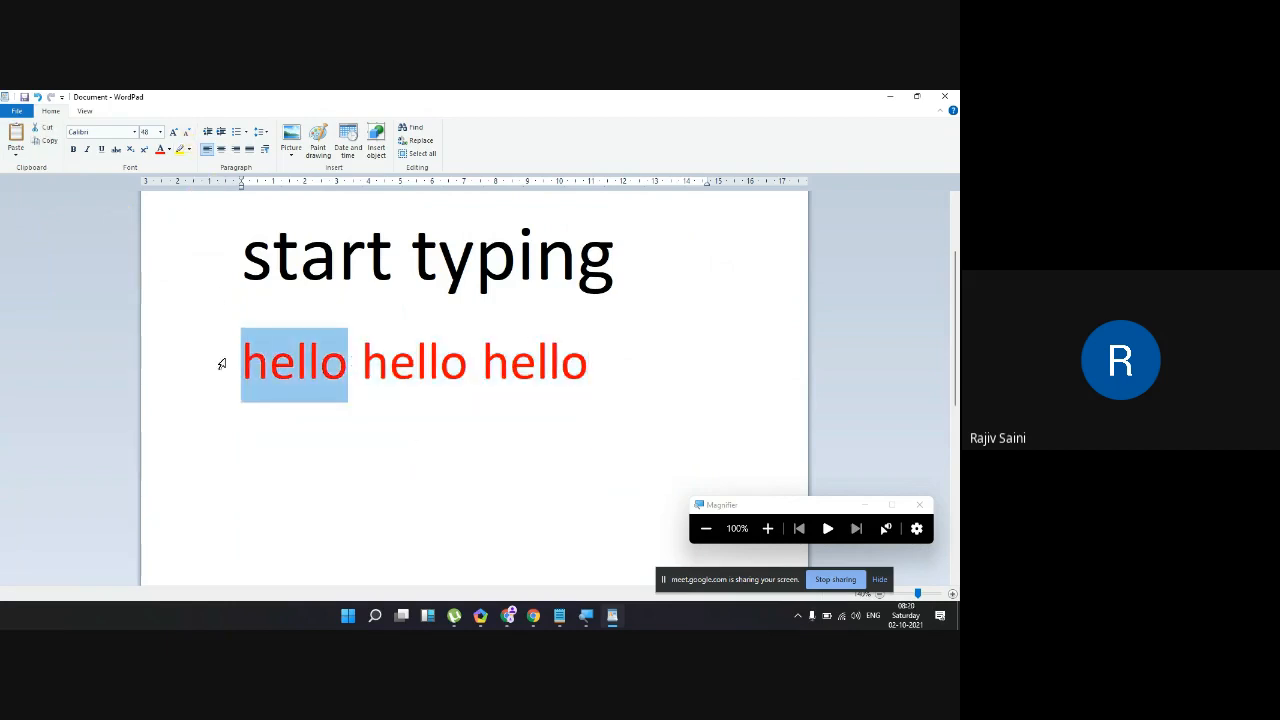
pyautogui.click(74, 150)
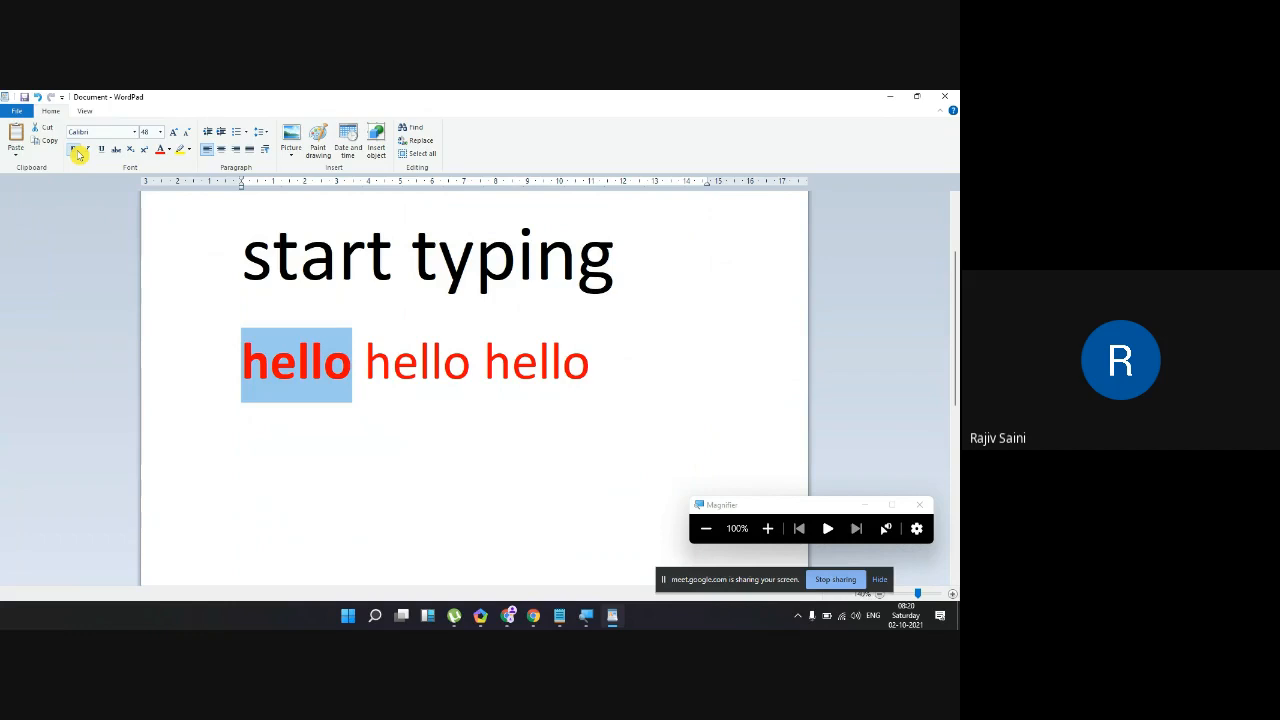
pyautogui.click(393, 372)
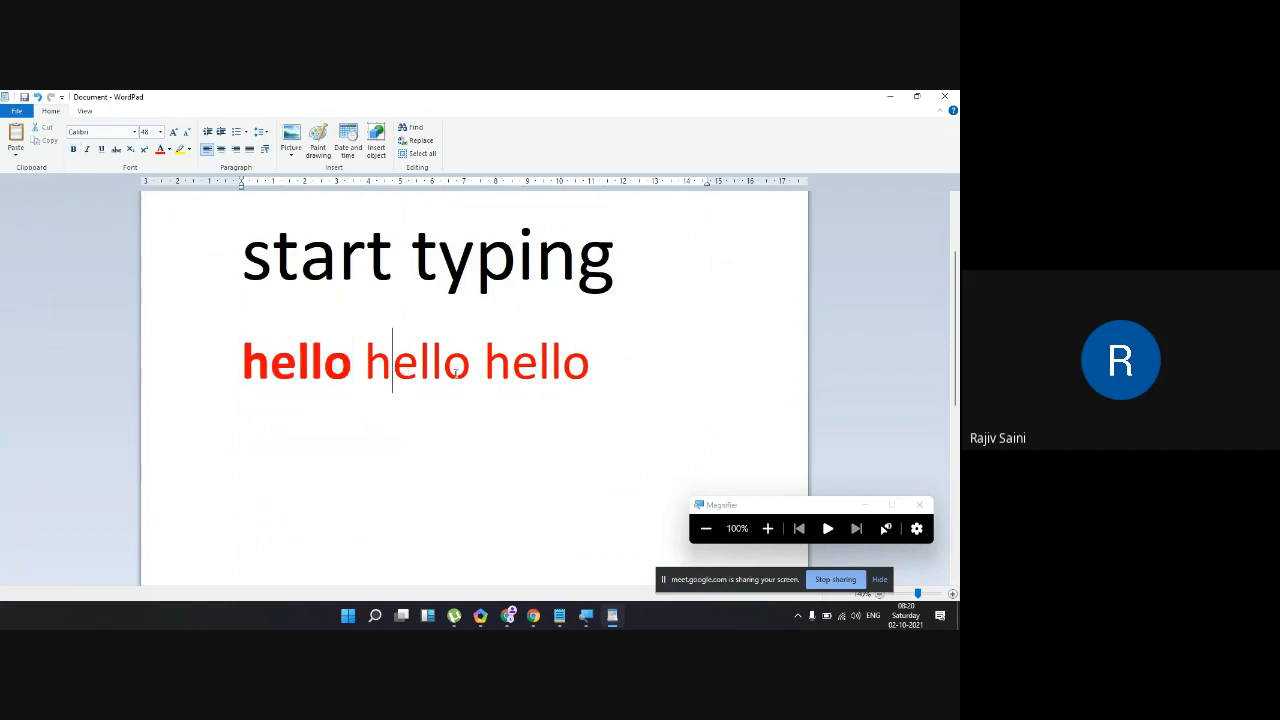
# Step: Italicize the second red "hello" and underline the third one
pyautogui.moveTo(469, 374); pyautogui.dragTo(364, 374)
pyautogui.click(87, 149)
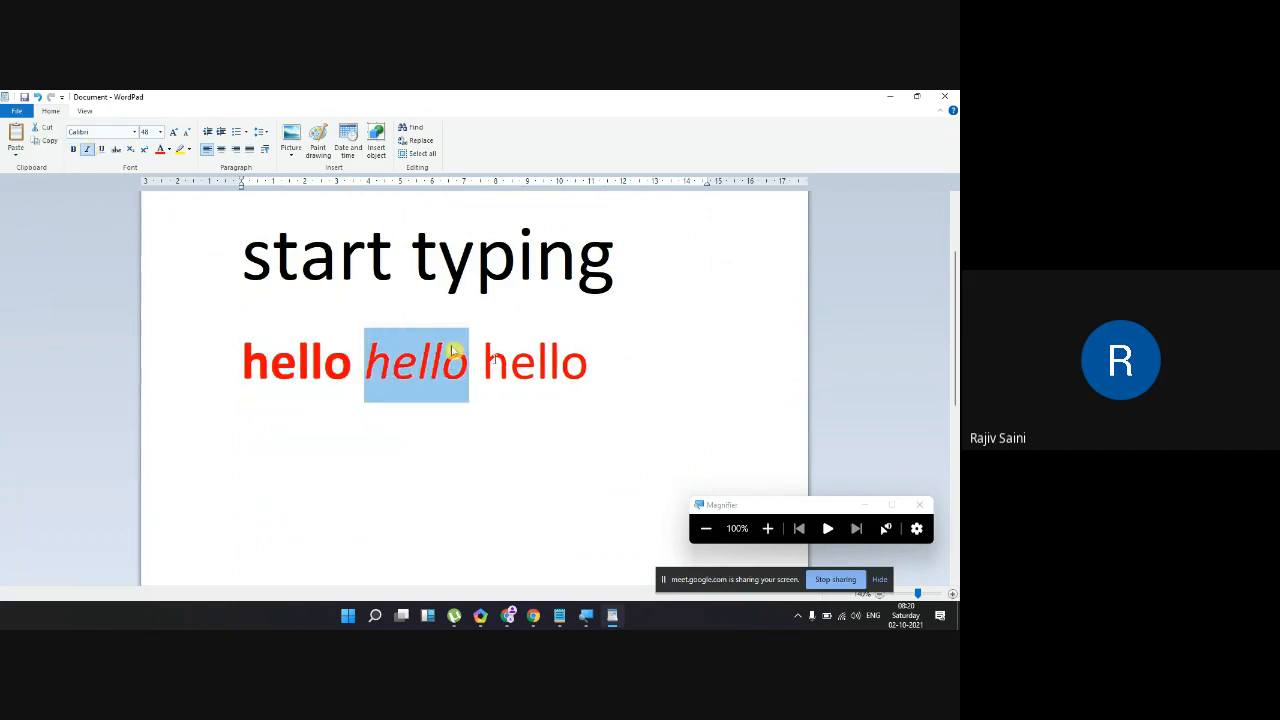
pyautogui.moveTo(592, 366); pyautogui.dragTo(484, 366)
pyautogui.click(101, 149)
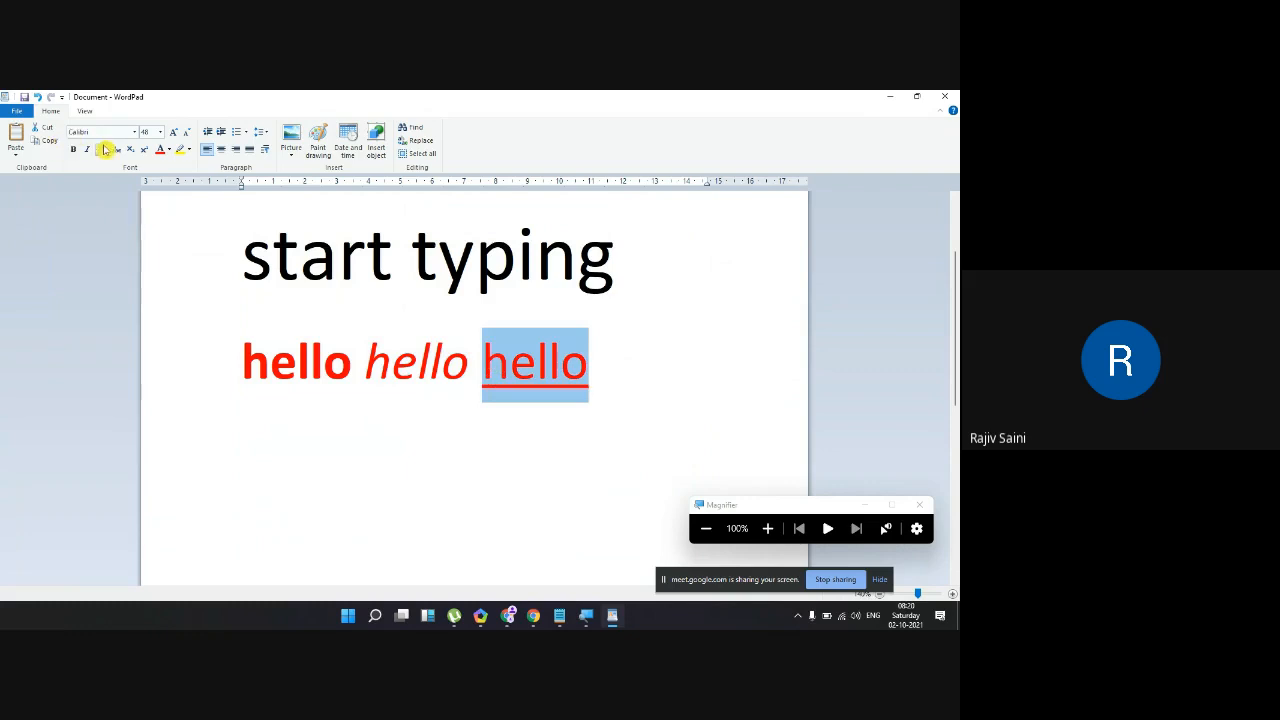
pyautogui.click(376, 397)
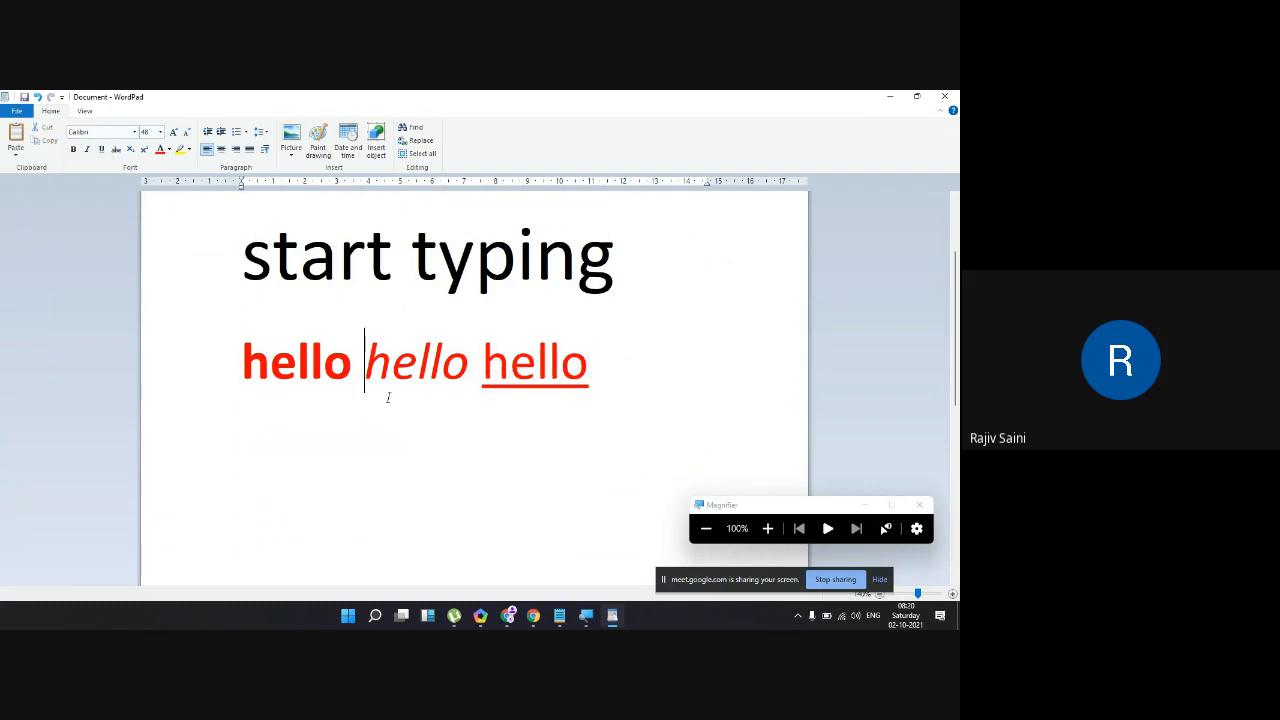
# Step: Toggle bold several times on the first red "hello" and leave it switched off
pyautogui.doubleClick(360, 358)
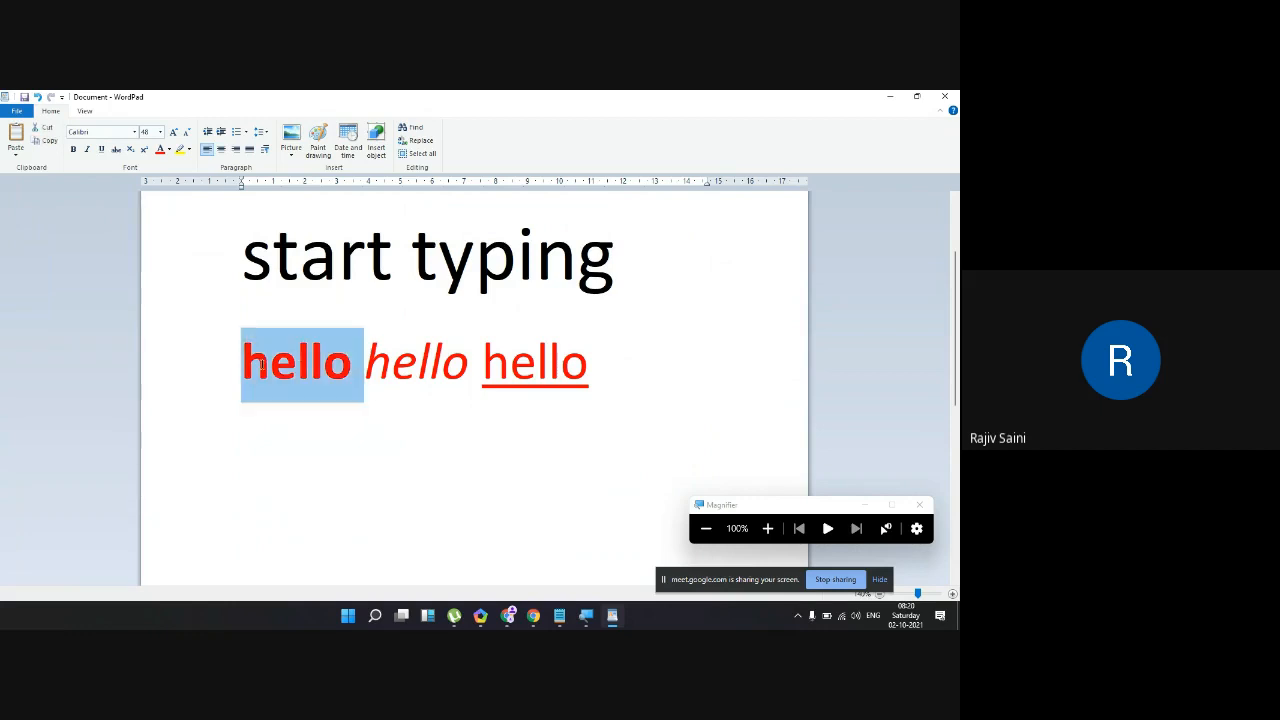
pyautogui.click(75, 150)
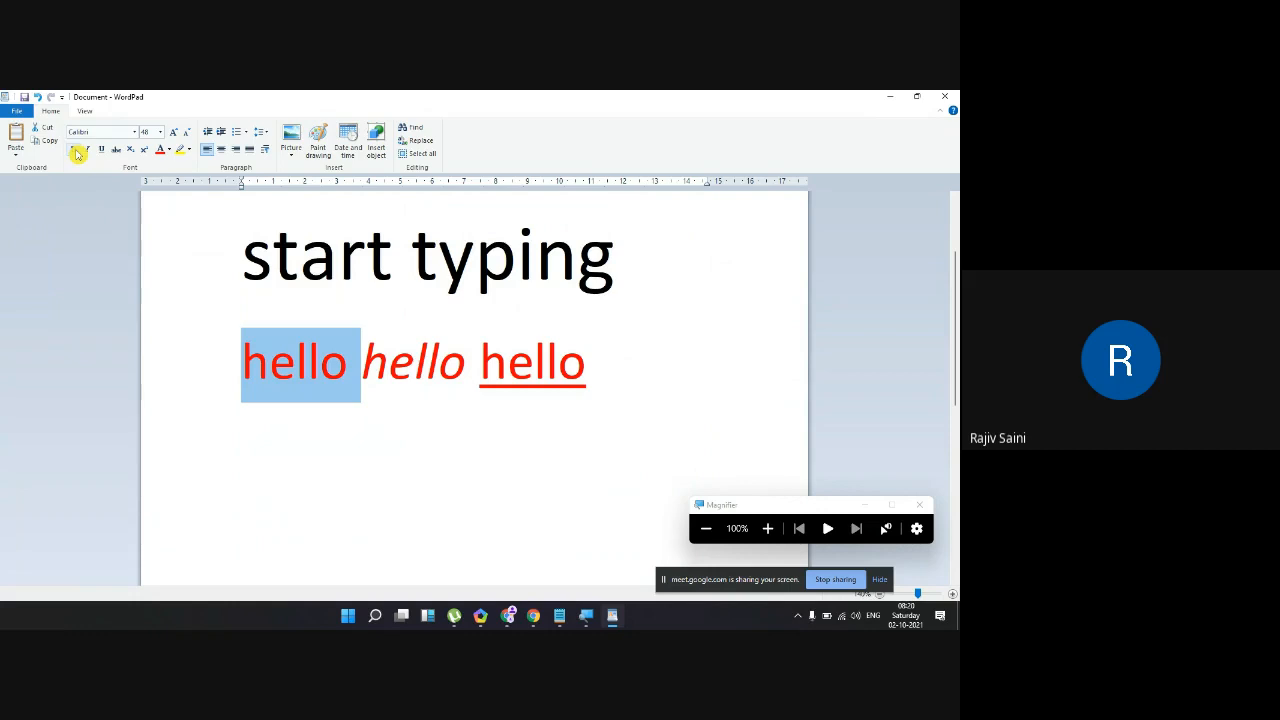
pyautogui.click(76, 150)
pyautogui.click(76, 150)
pyautogui.click(76, 150)
pyautogui.click(76, 150)
# Step: Toggle italic several times on the second red "hello" and leave it switched off
pyautogui.click(428, 362)
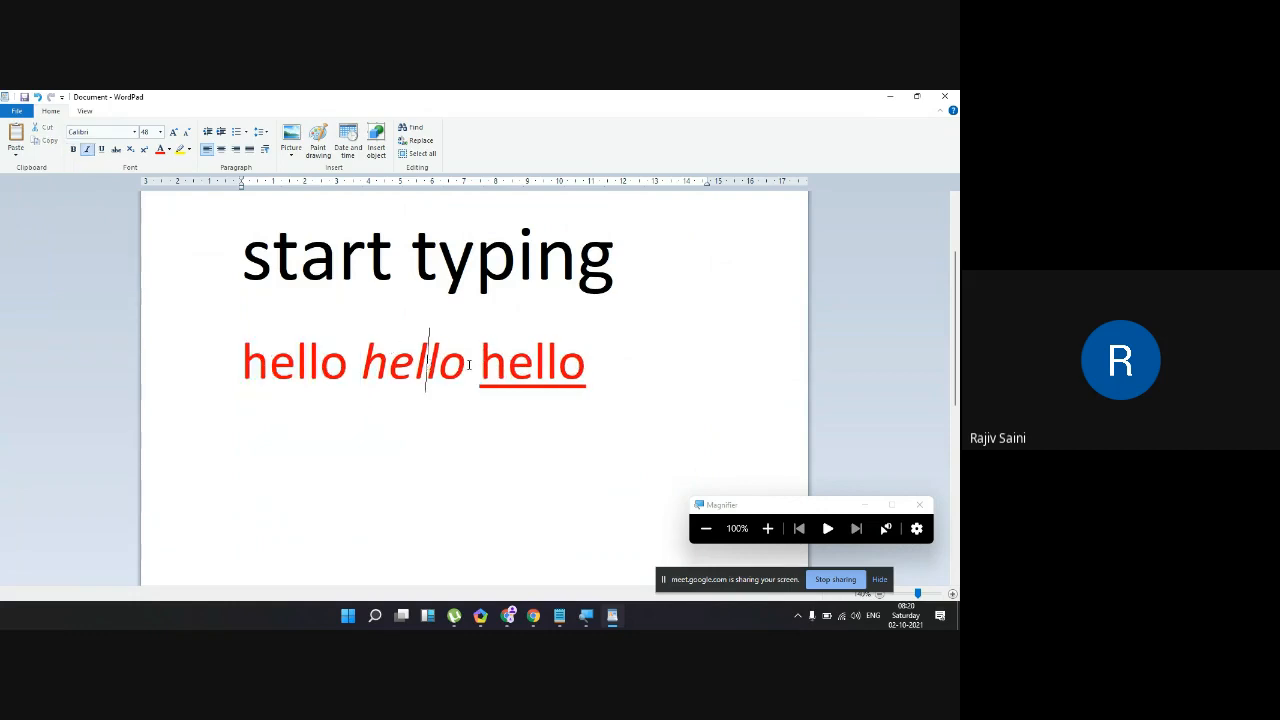
pyautogui.moveTo(468, 364); pyautogui.dragTo(364, 366)
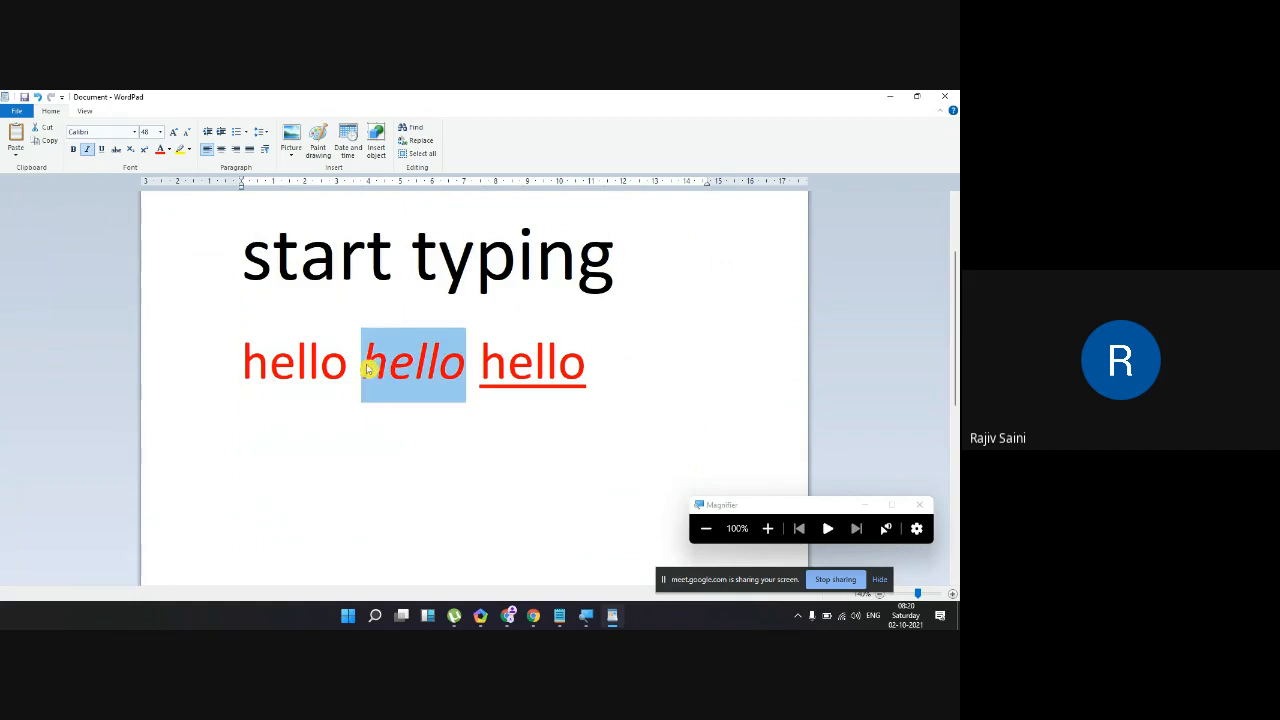
pyautogui.click(87, 151)
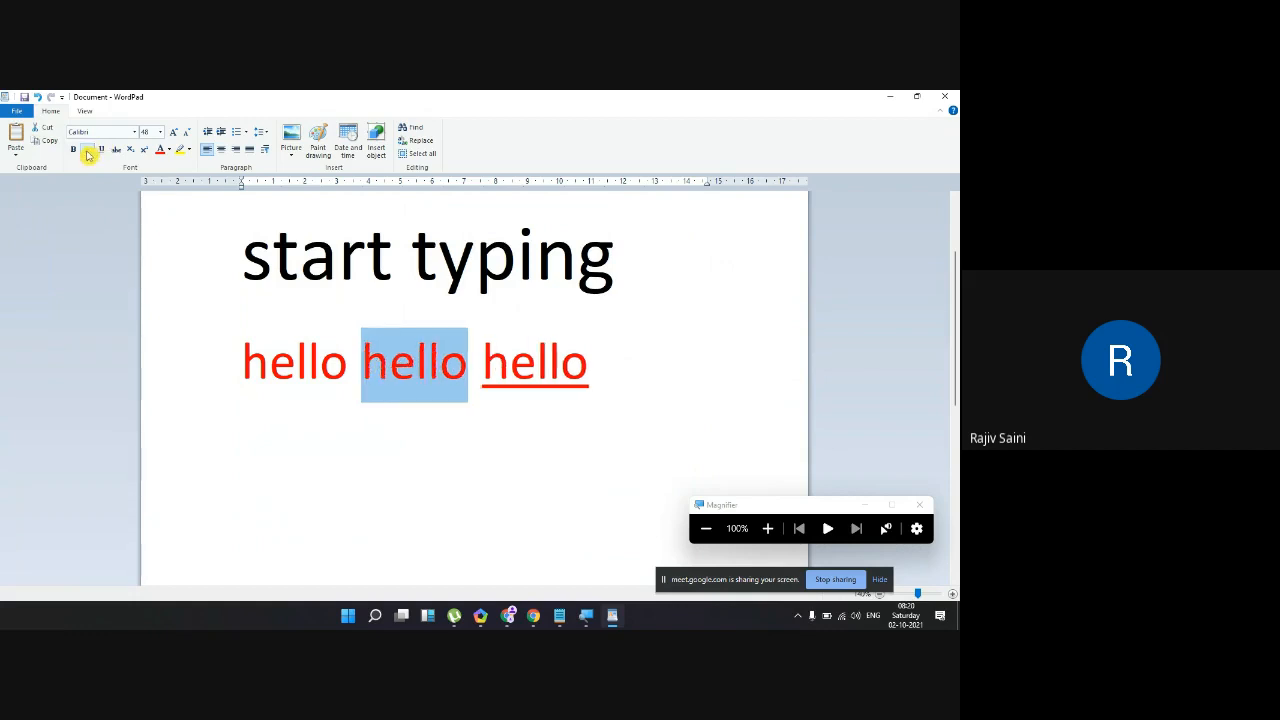
pyautogui.click(87, 151)
pyautogui.click(87, 151)
# Step: Toggle underline several times on the third red "hello" and leave it switched off
pyautogui.click(589, 372)
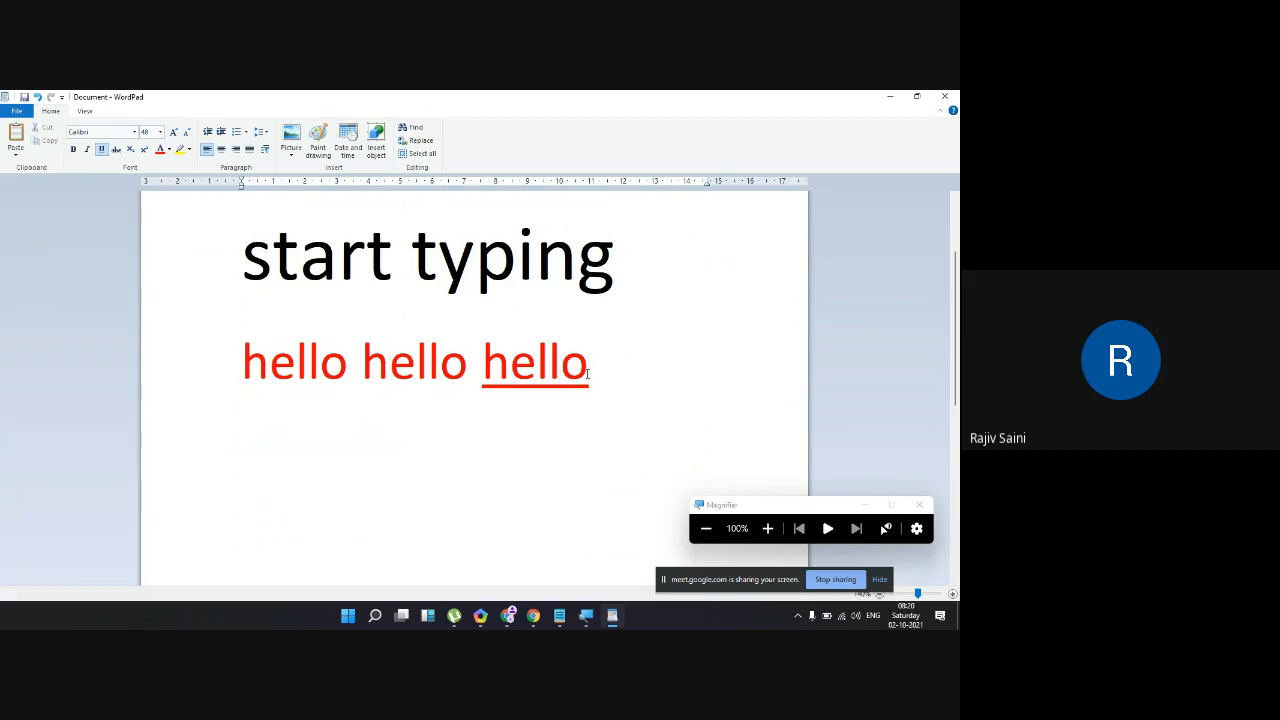
pyautogui.doubleClick(528, 366)
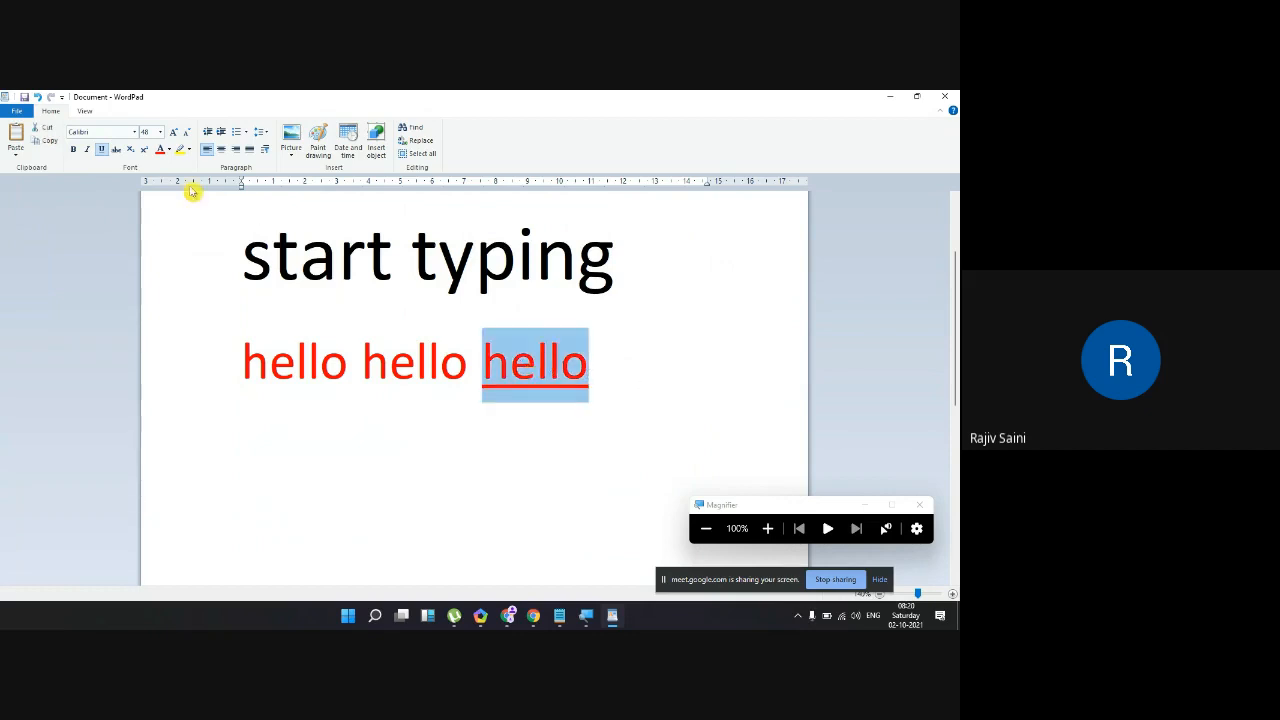
pyautogui.click(101, 150)
pyautogui.click(101, 150)
pyautogui.click(101, 150)
pyautogui.click(101, 150)
pyautogui.click(101, 150)
# Step: Add a blank line below the three red "hello" words and write "this is a computer" on the new line
pyautogui.click(733, 403)
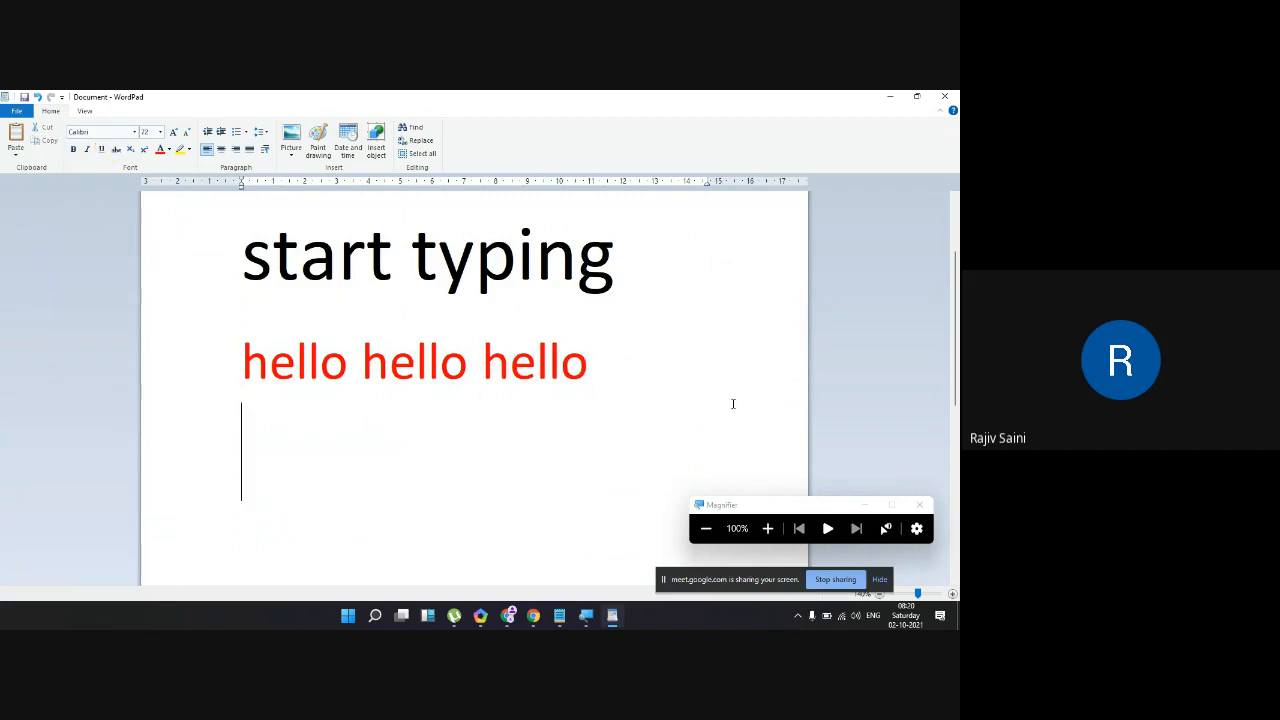
pyautogui.press('Return')
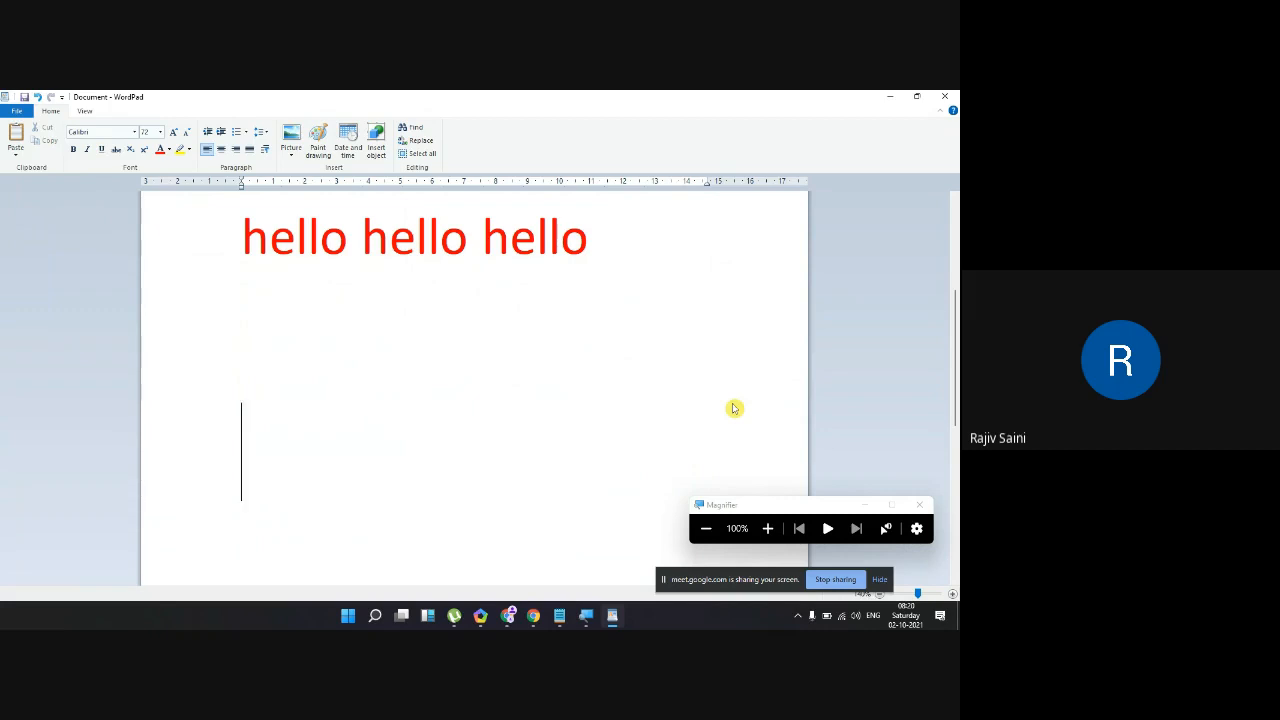
pyautogui.write('this is ')
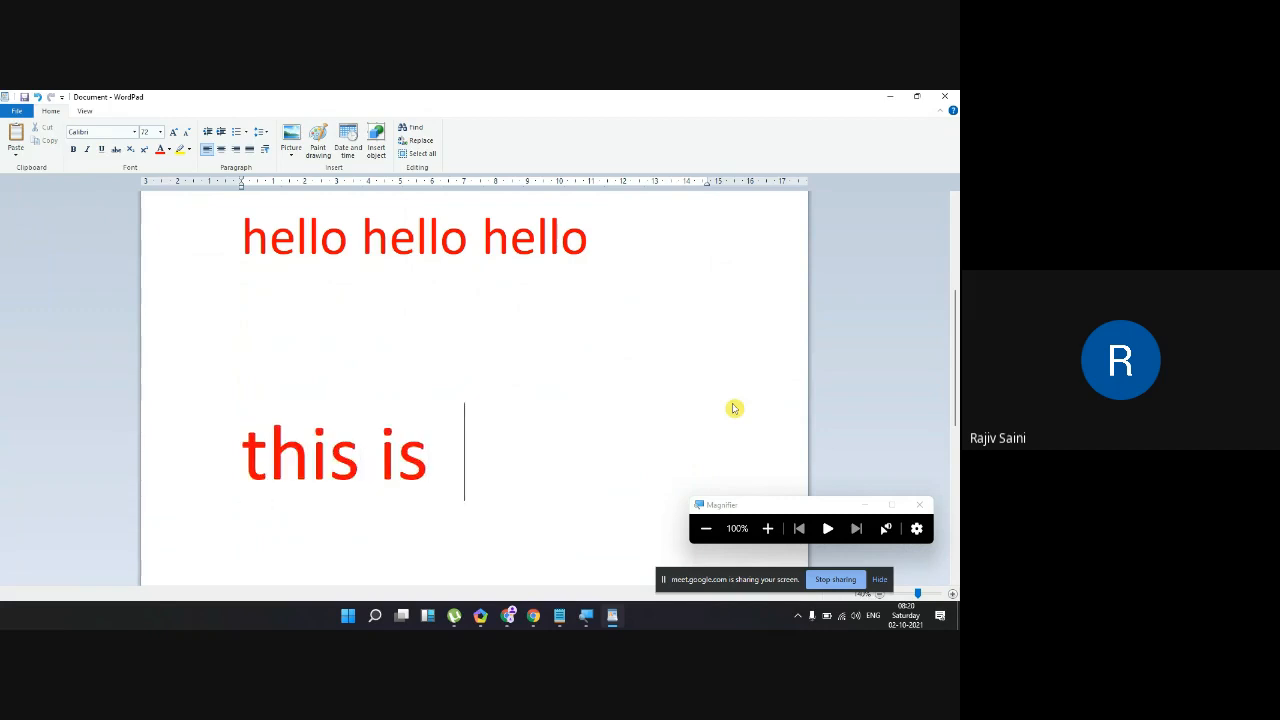
pyautogui.write('a computer')
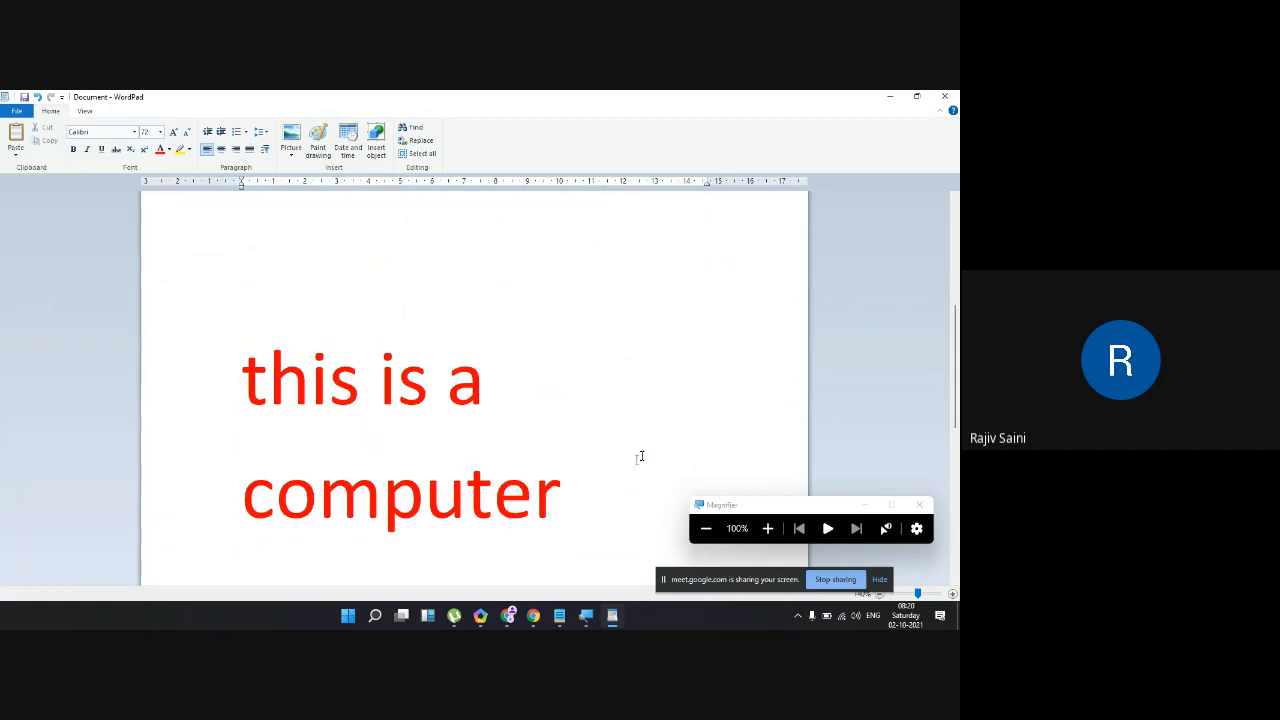
# Step: Reduce the text "this is a computer" to font size 36
pyautogui.moveTo(641, 456); pyautogui.dragTo(257, 414)
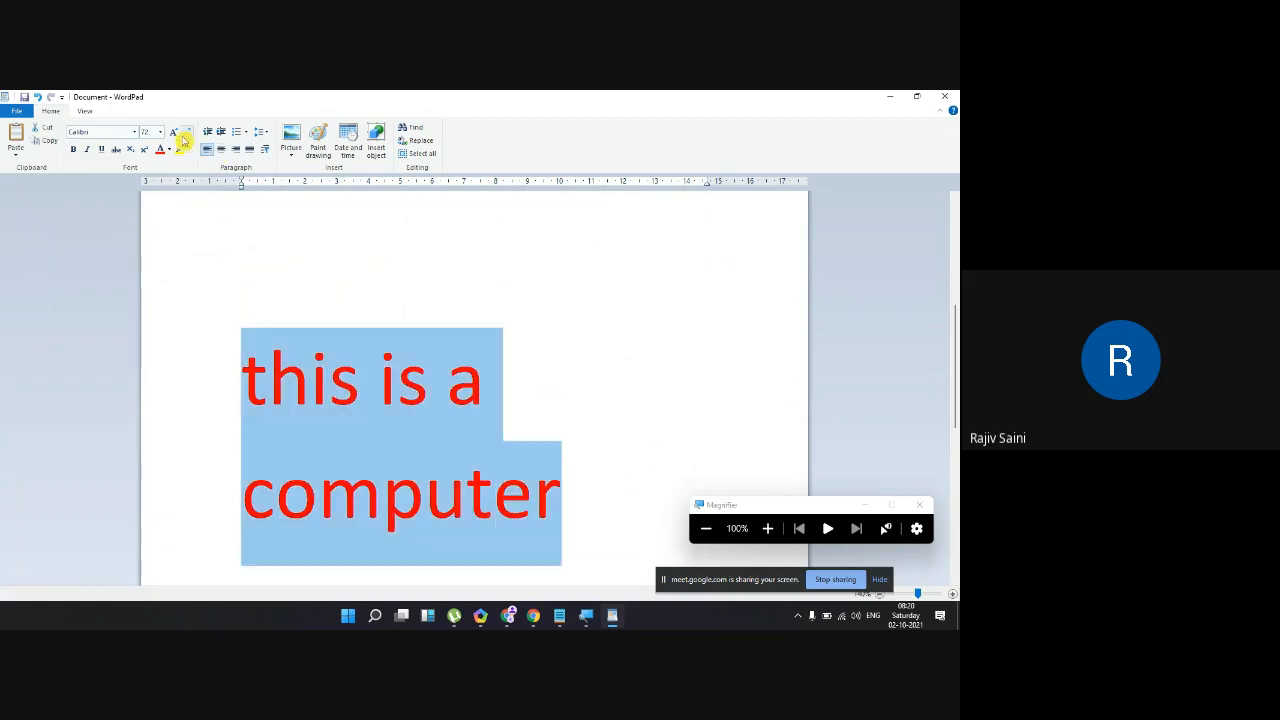
pyautogui.click(184, 134)
pyautogui.click(184, 134)
pyautogui.click(569, 363)
# Step: Strike through the word "computer" in the sentence "this is a computer"
pyautogui.doubleClick(404, 368)
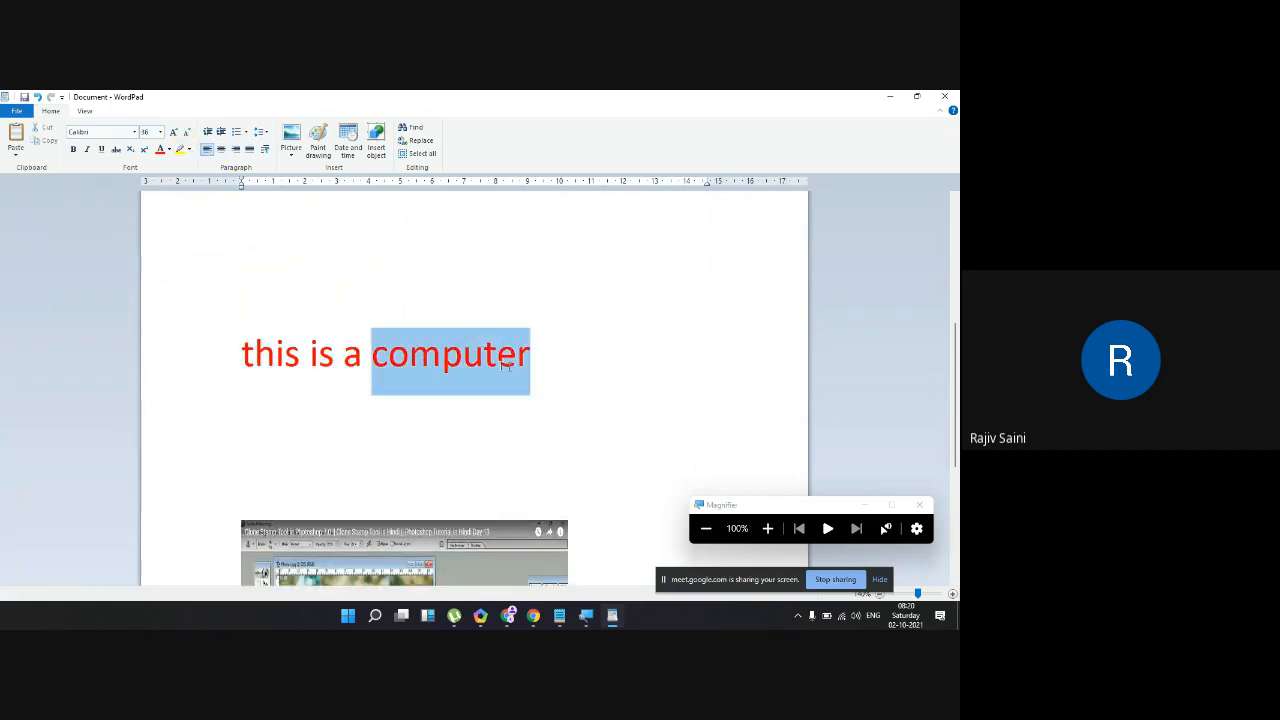
pyautogui.click(115, 155)
pyautogui.click(563, 383)
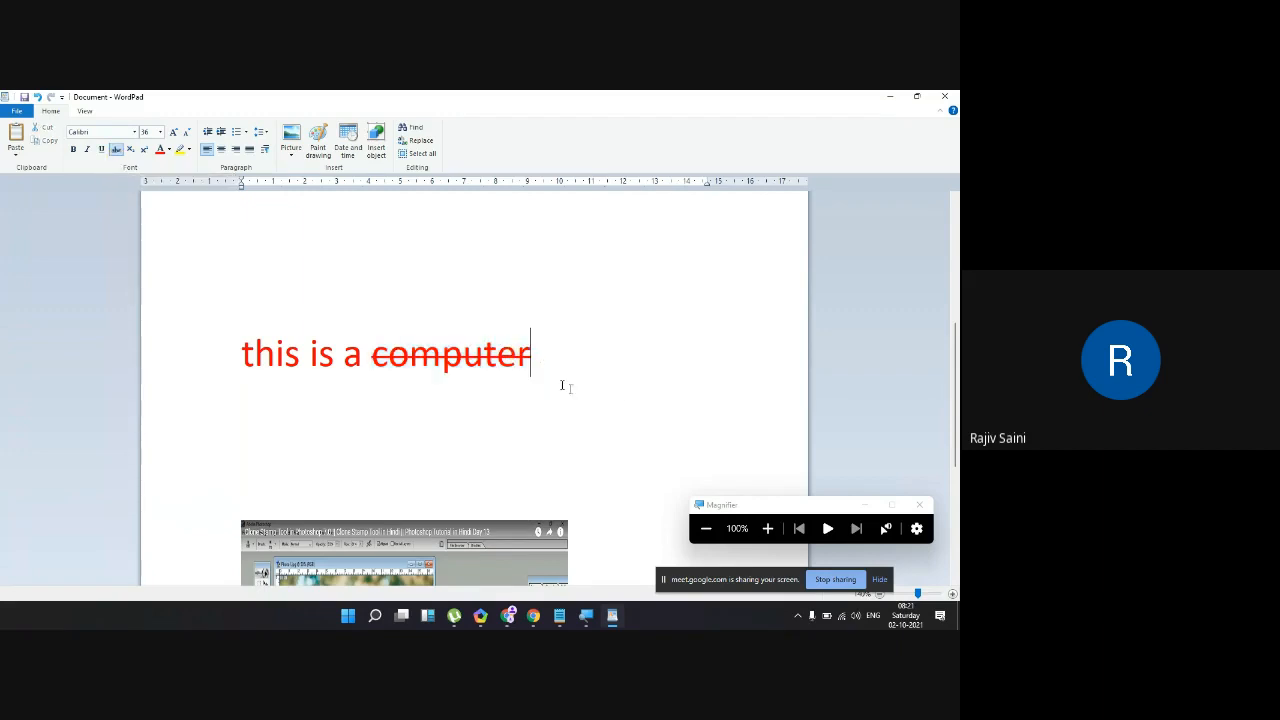
# Step: Write "TV Price : 20,000 50% Discount" without strikethrough on a new line below "this is a computer"
pyautogui.click(629, 410)
pyautogui.click(116, 150)
pyautogui.press('Return')
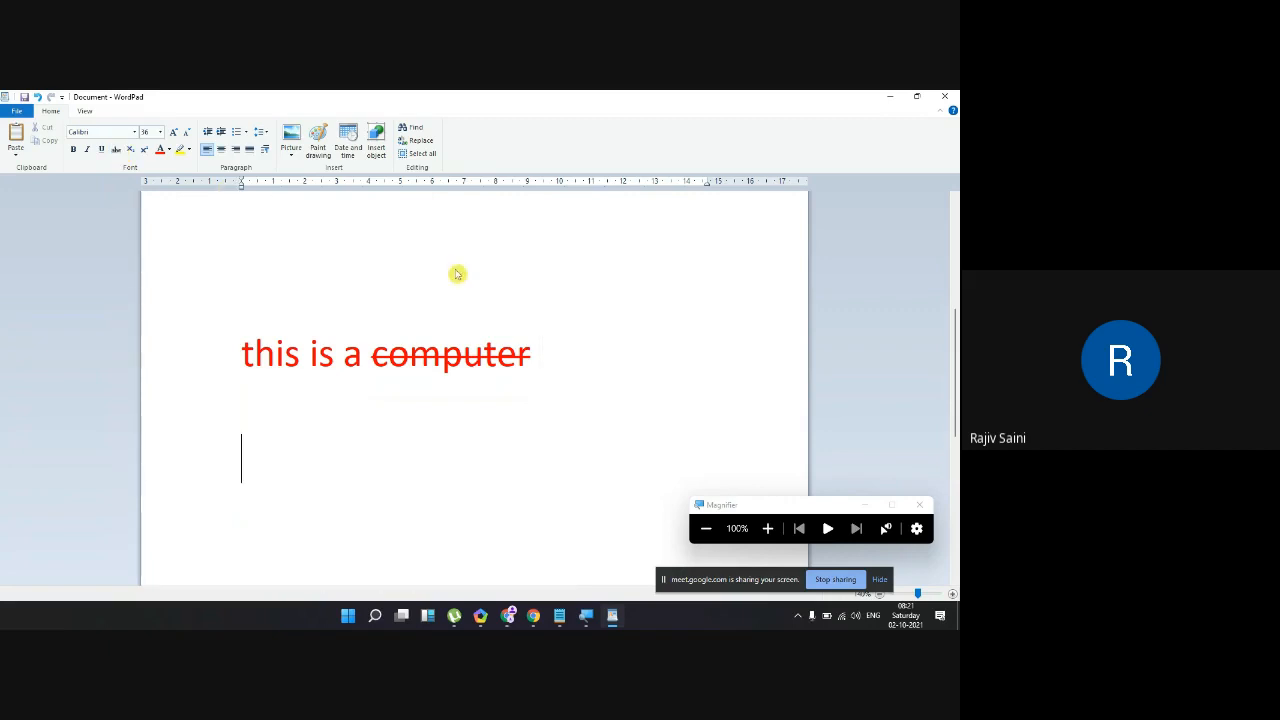
pyautogui.write('TV Pri')
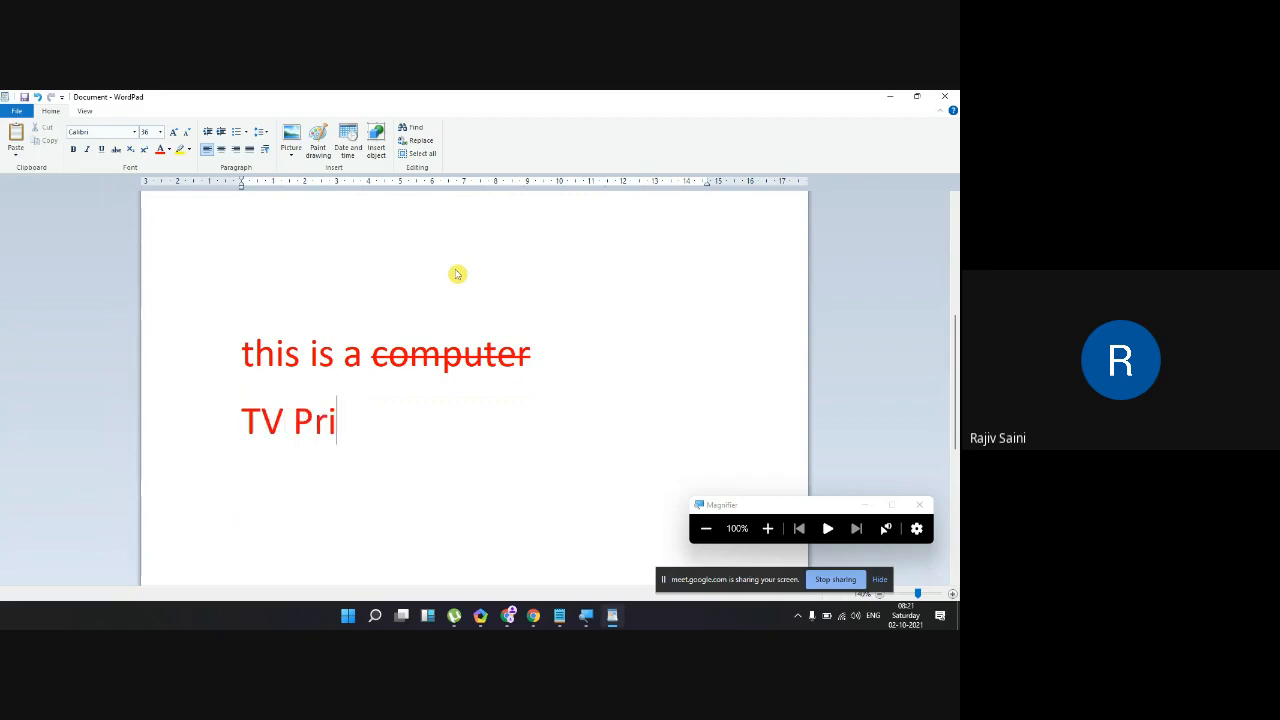
pyautogui.write('ce : 20')
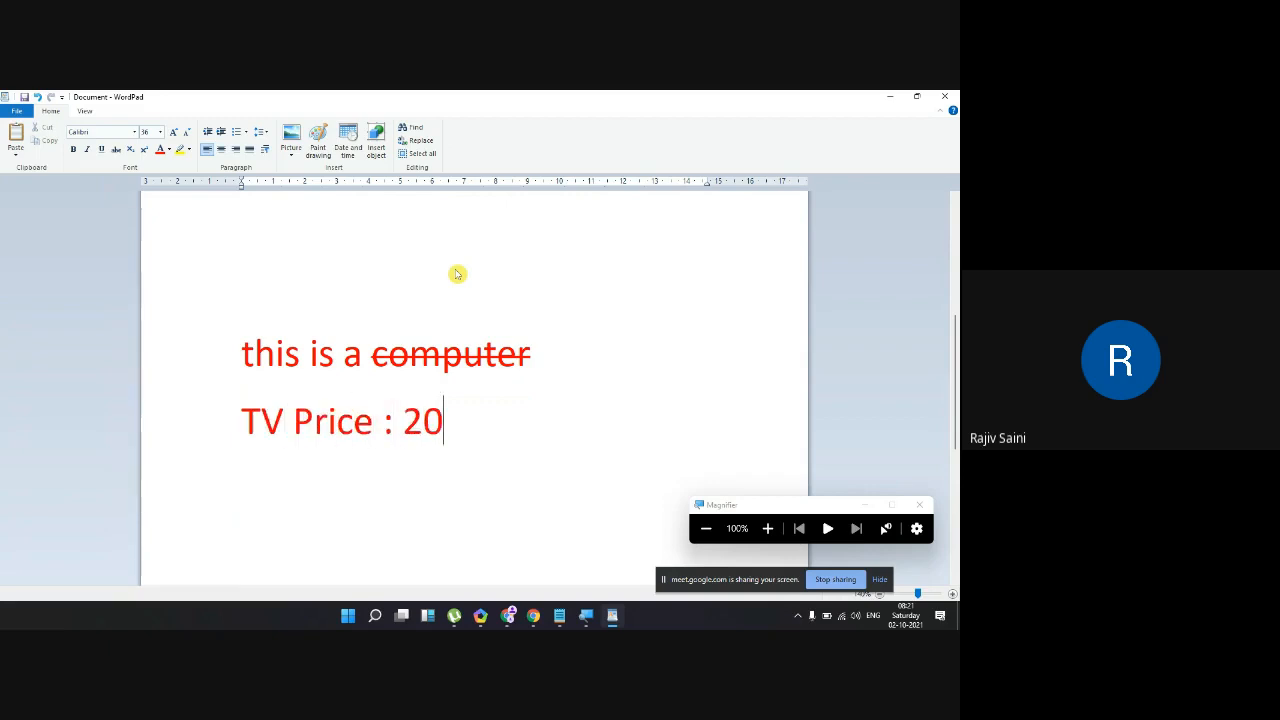
pyautogui.write(',000 ')
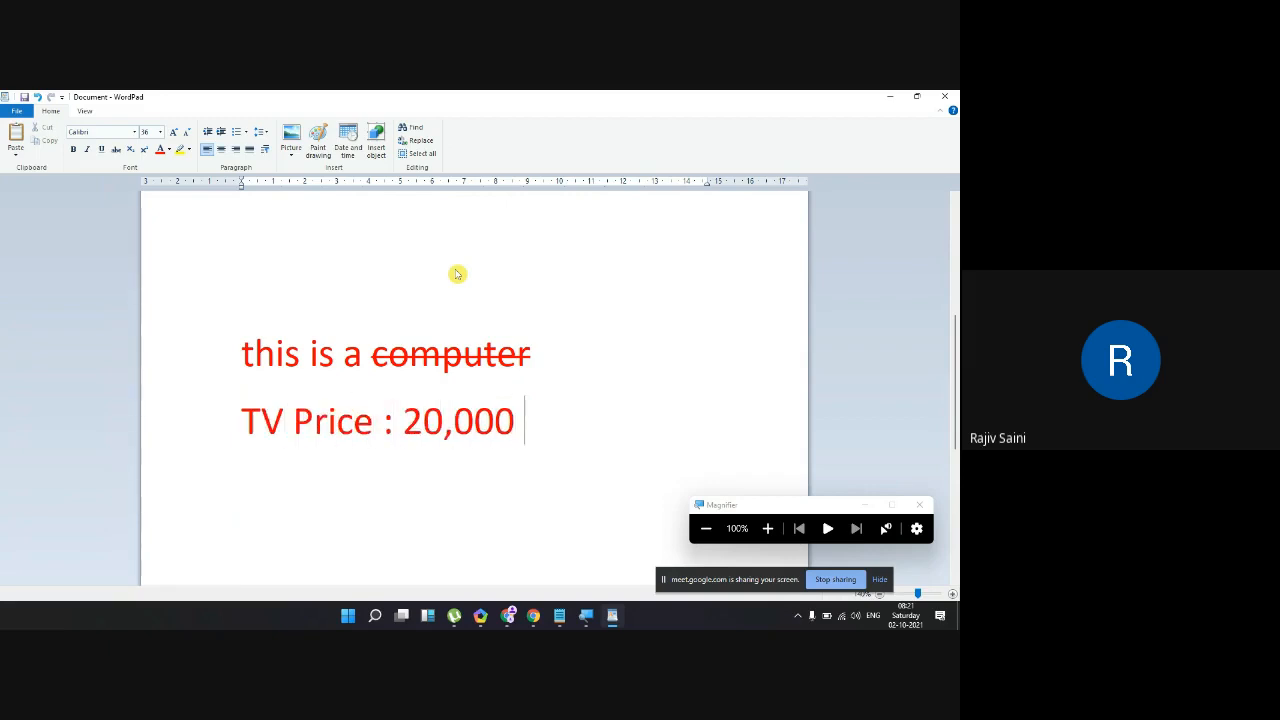
pyautogui.write('50% ')
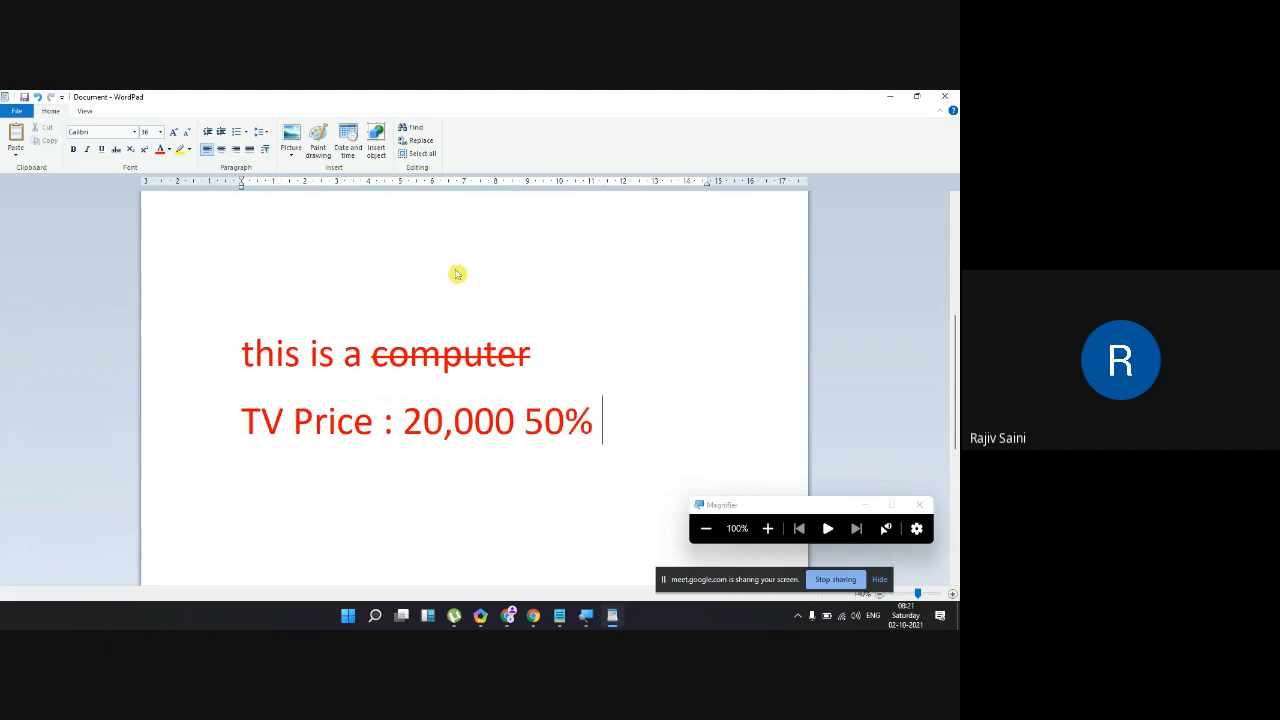
pyautogui.write('Discount')
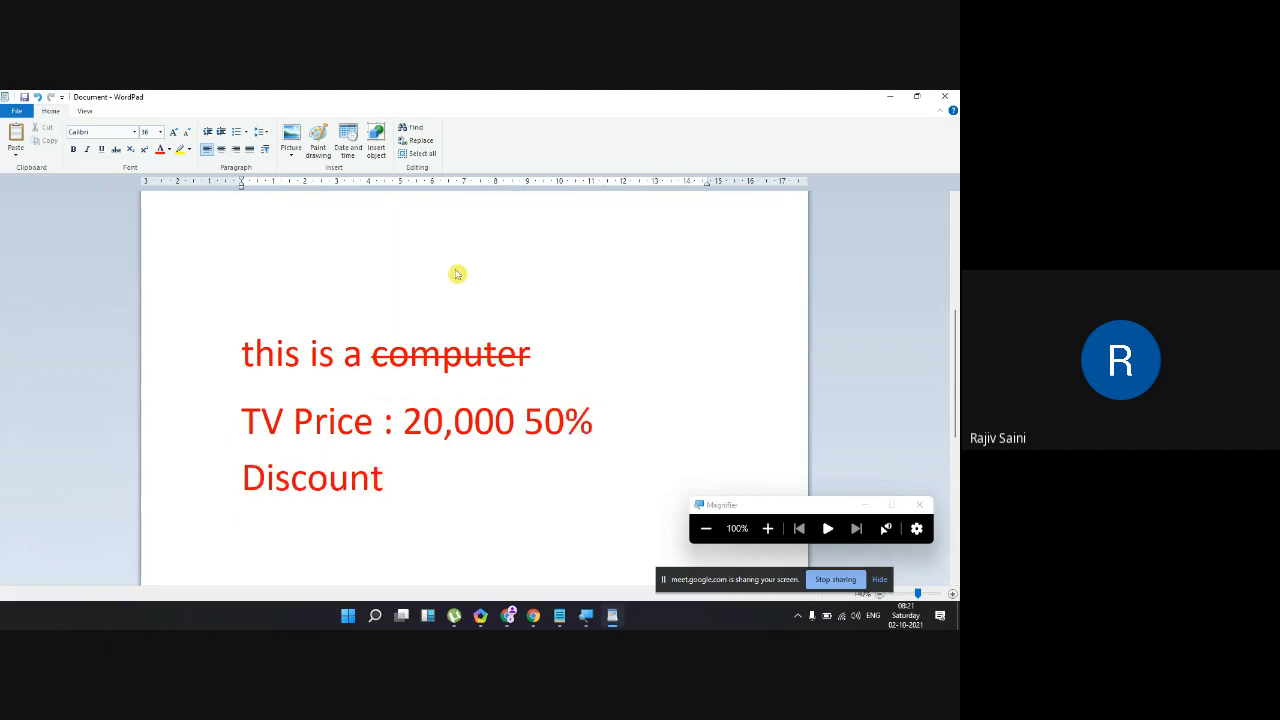
# Step: Reduce the TV price line to font size 28, insert "(" before "50%" and move the cursor to the line's end
pyautogui.moveTo(503, 466); pyautogui.dragTo(257, 449)
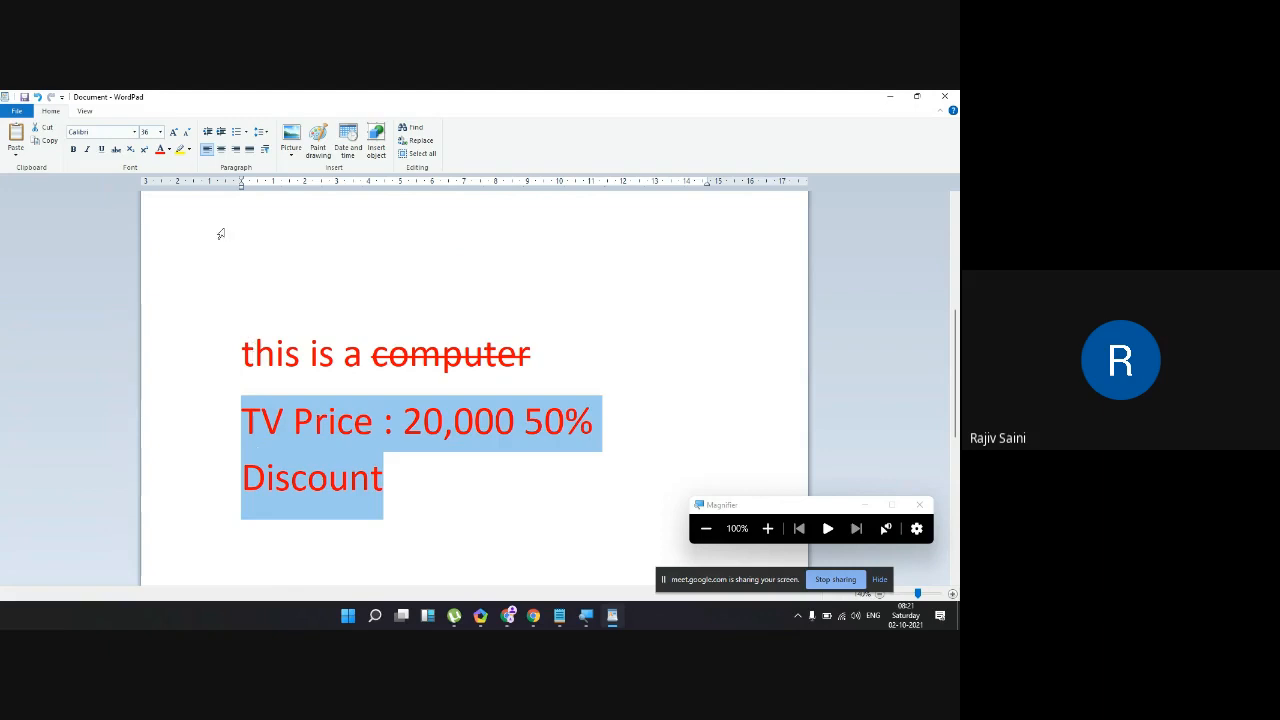
pyautogui.click(184, 133)
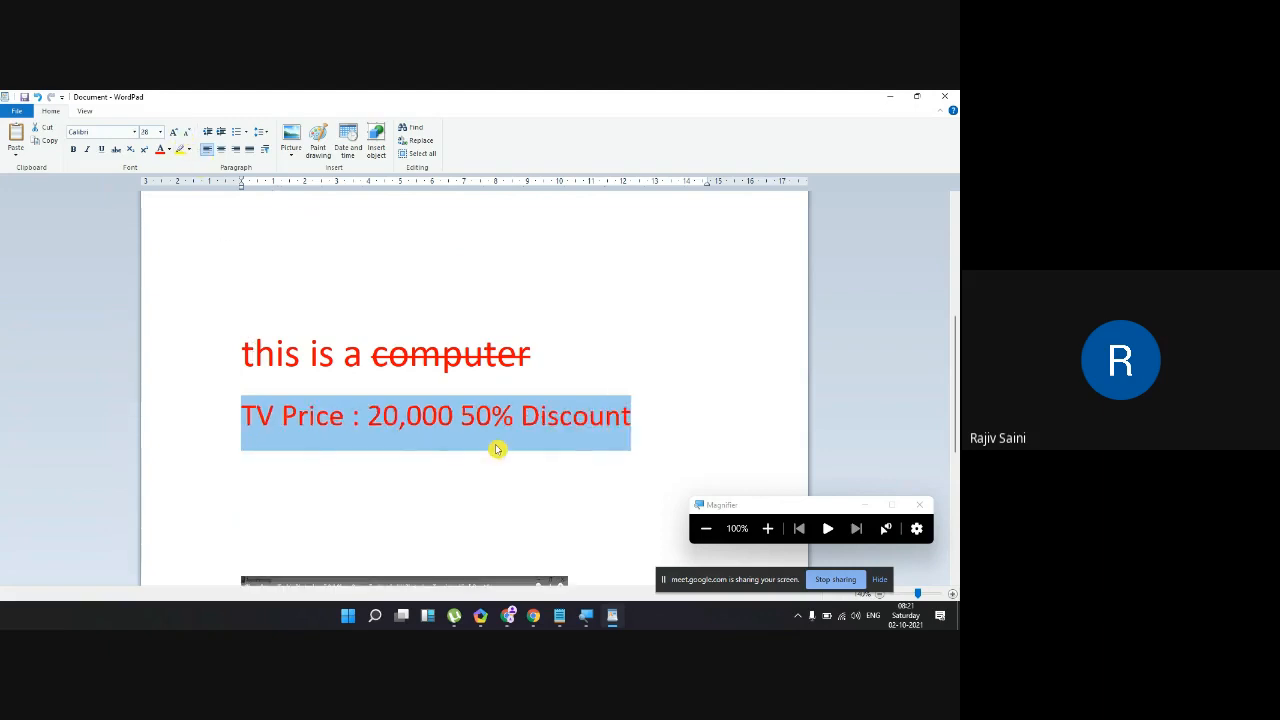
pyautogui.click(470, 416)
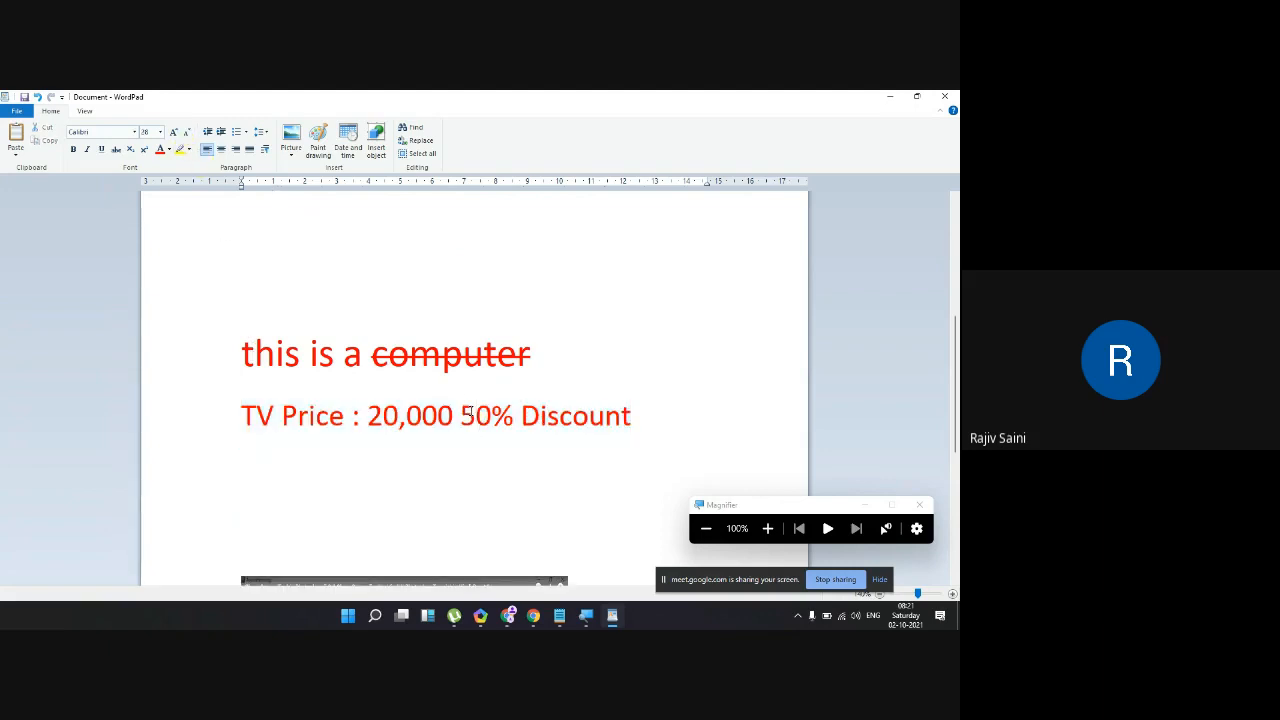
pyautogui.write('(')
pyautogui.press('Right')
pyautogui.press('Right')
pyautogui.press('Right')
pyautogui.press('Right')
pyautogui.press('Right')
pyautogui.press('Right')
pyautogui.press('Right')
pyautogui.press('Right')
pyautogui.press('Right')
pyautogui.press('Right')
pyautogui.press('Right')
pyautogui.press('Right')
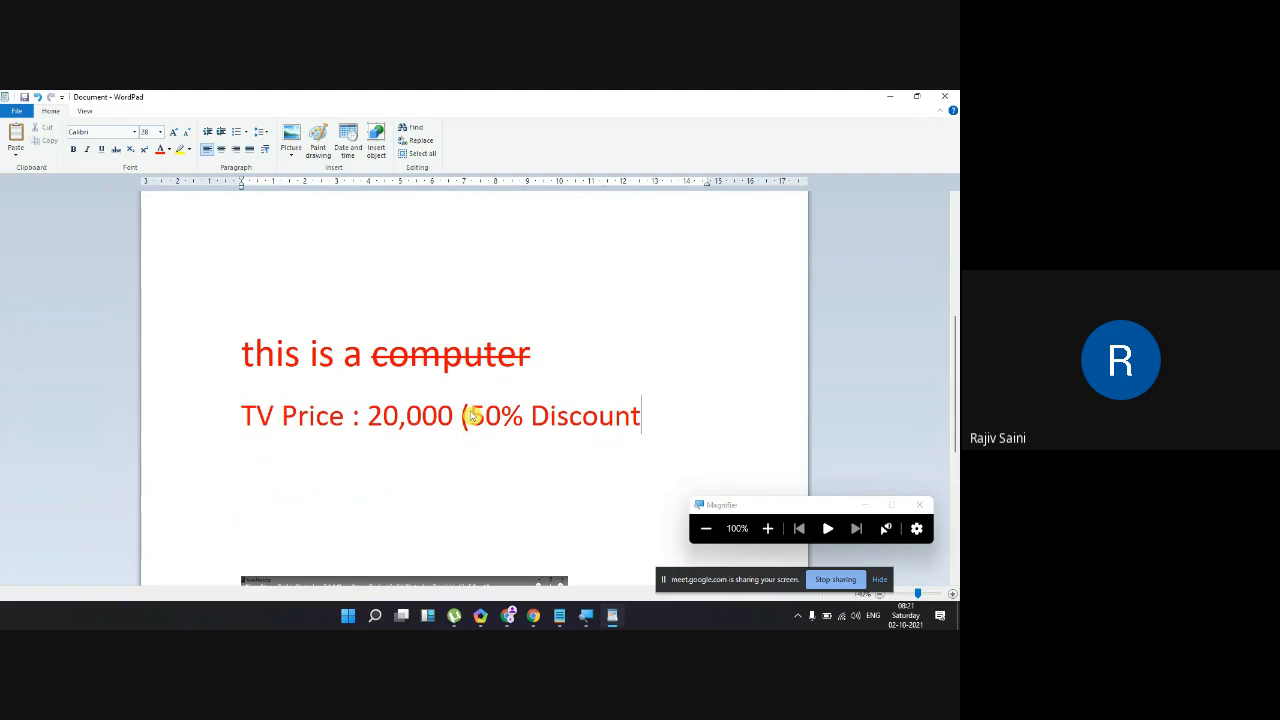
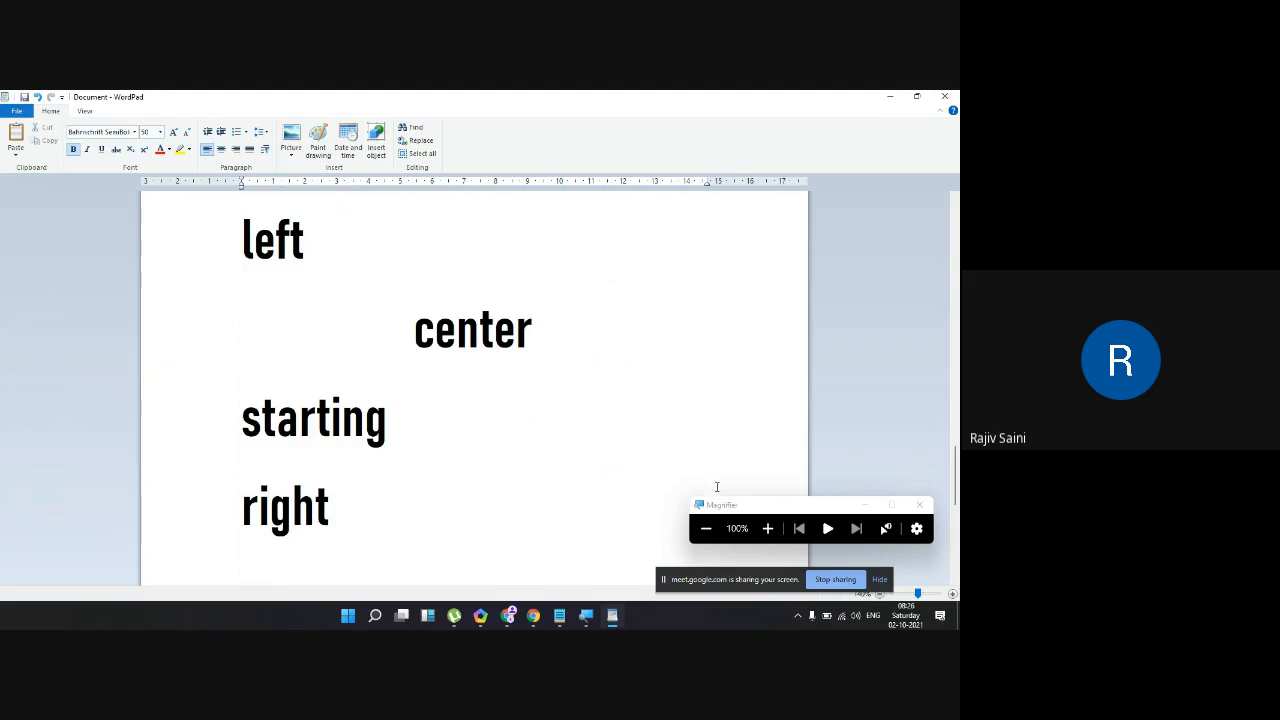
# Step: Close the Magnifier and right-align the word "right" below "starting"
pyautogui.click(919, 504)
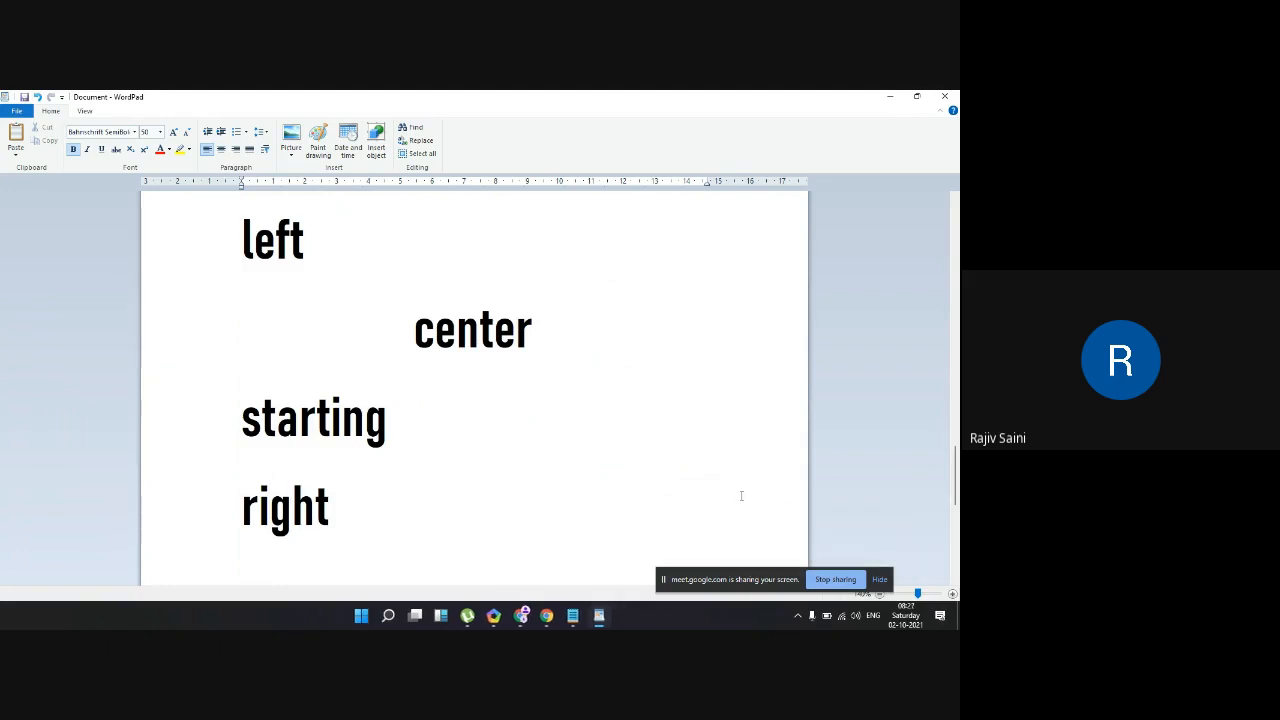
pyautogui.doubleClick(293, 512)
pyautogui.scroll(-2, 293, 512)
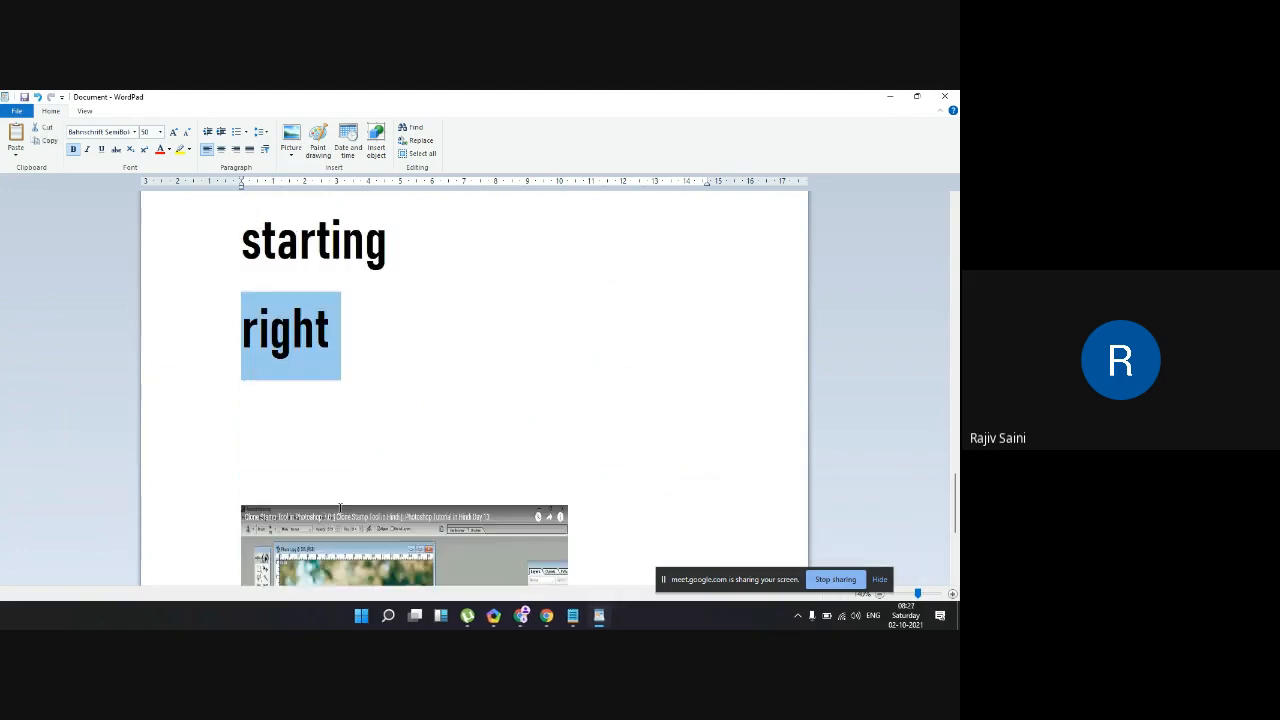
pyautogui.click(237, 150)
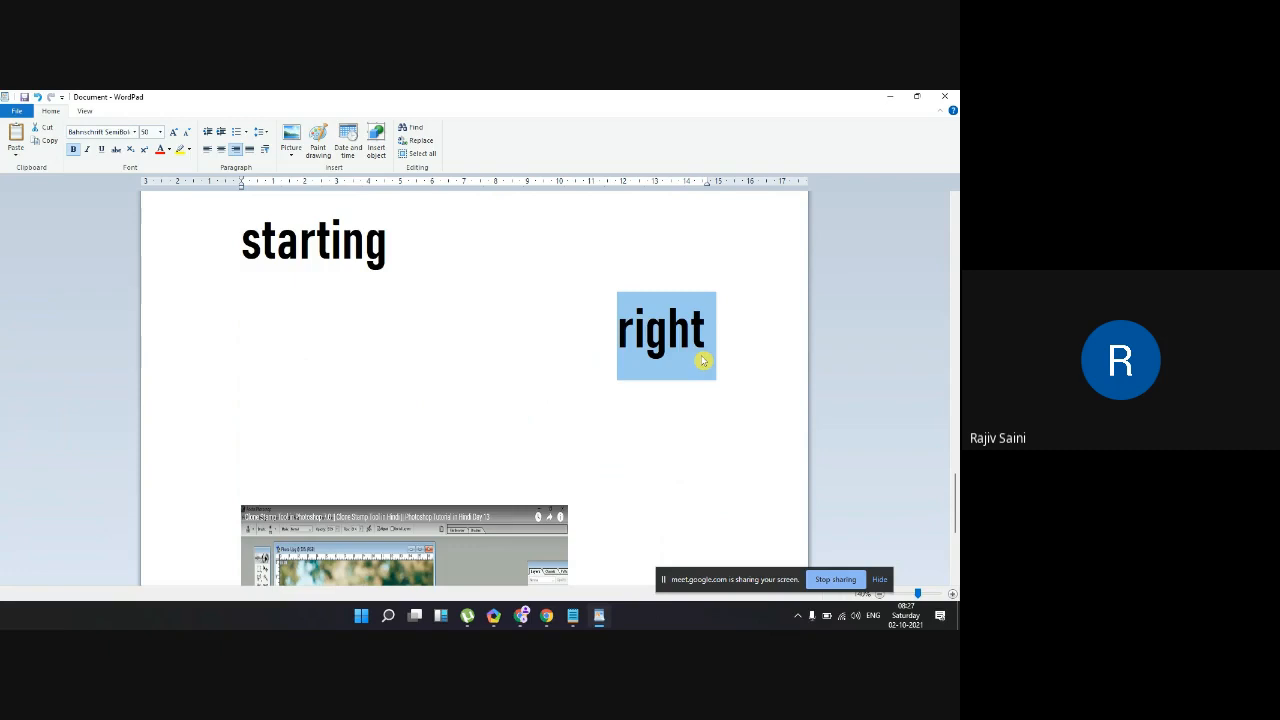
# Step: Launch Microsoft Word with the Run command "winword" and create a blank document
pyautogui.press('super+r')
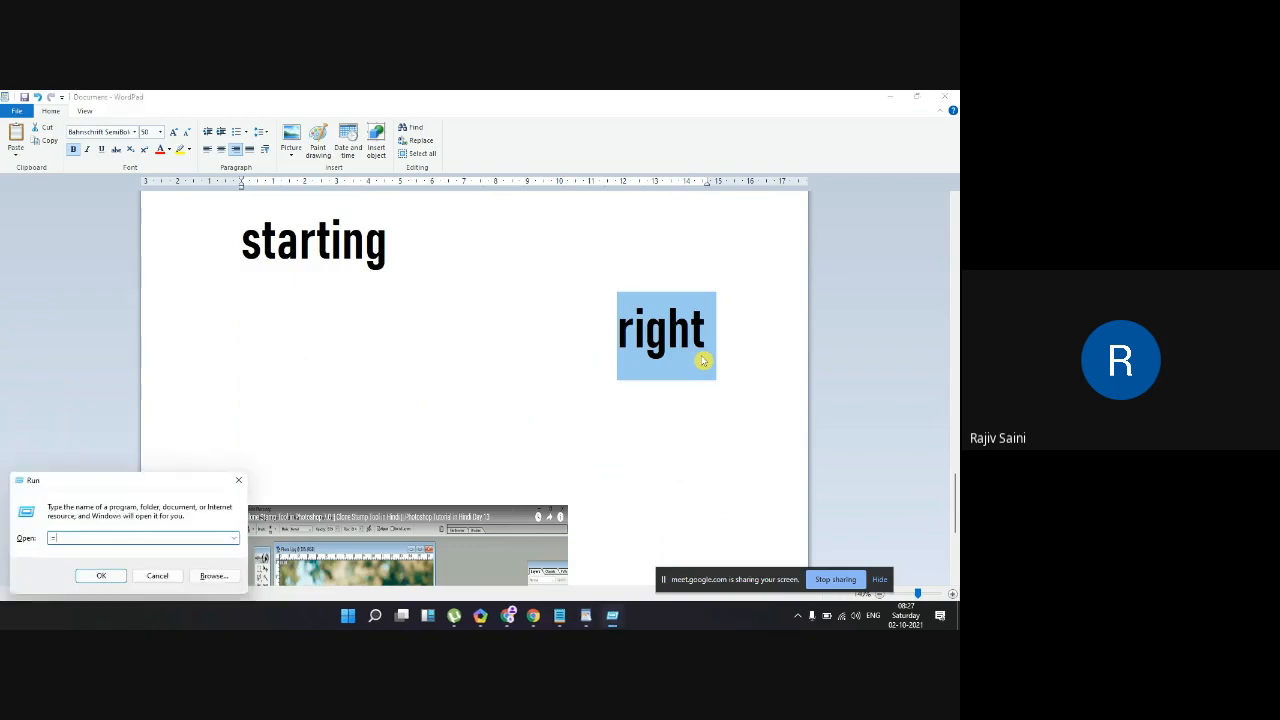
pyautogui.write('winword')
pyautogui.press('Return')
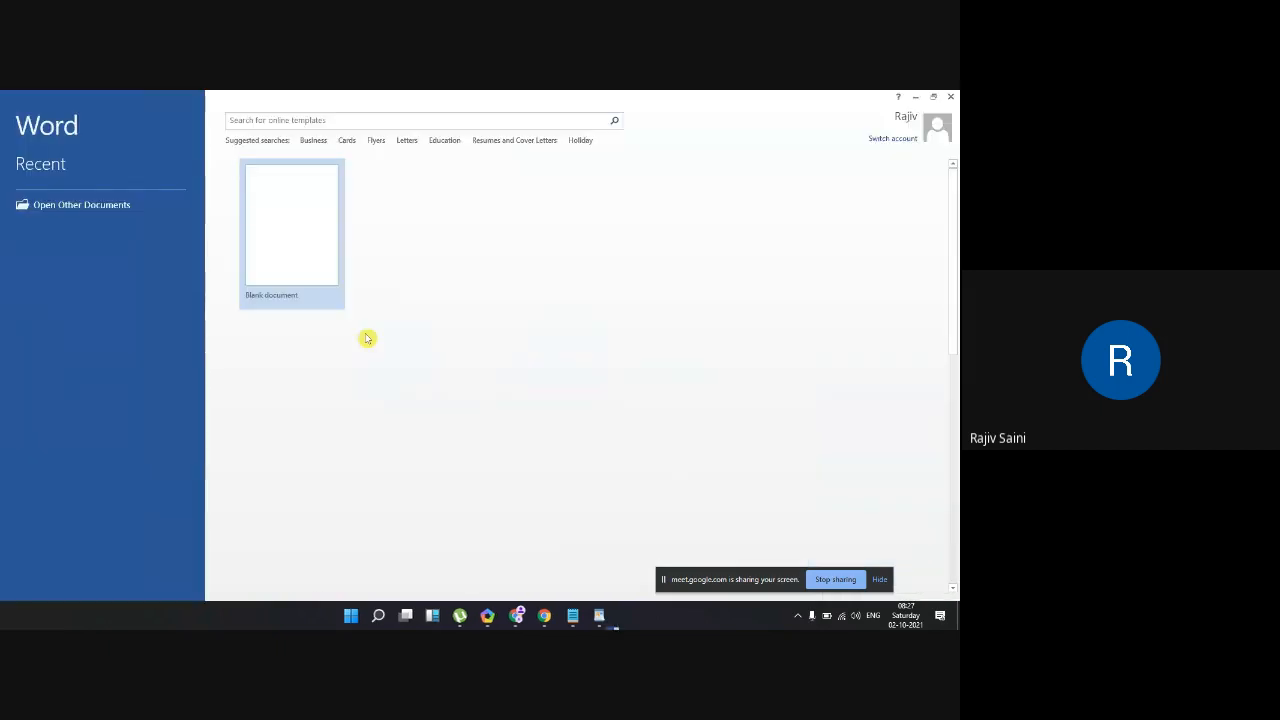
pyautogui.click(310, 267)
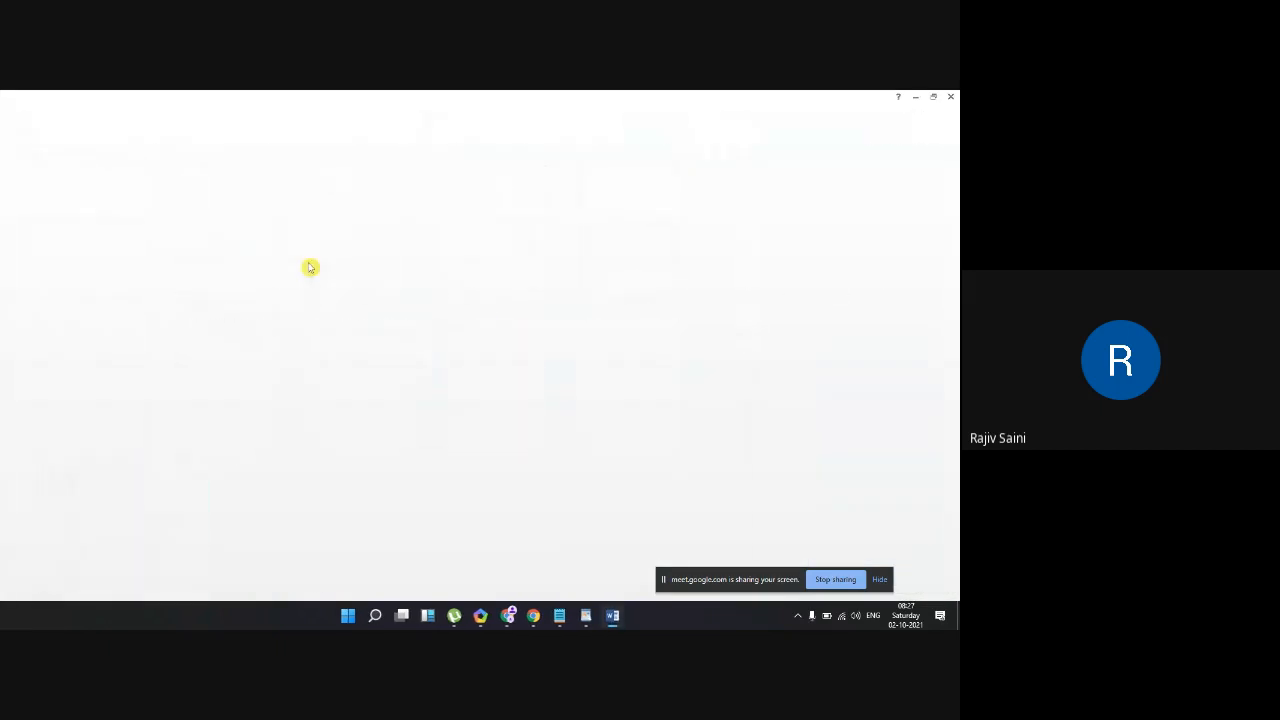
# Step: Generate sample paragraphs in the blank Word document with the formula =rand()
pyautogui.write('=rand(0')
pyautogui.press('Return')
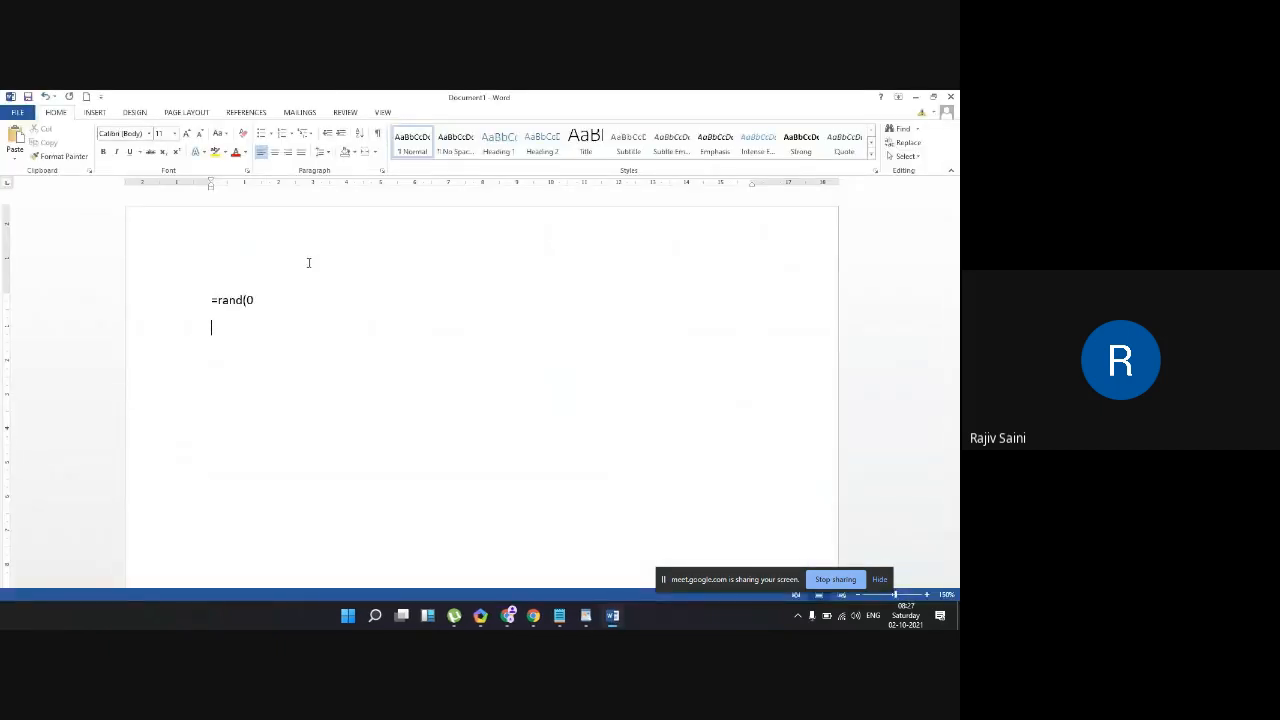
pyautogui.click(308, 262)
pyautogui.press('BackSpace')
pyautogui.write(')')
pyautogui.press('Return')
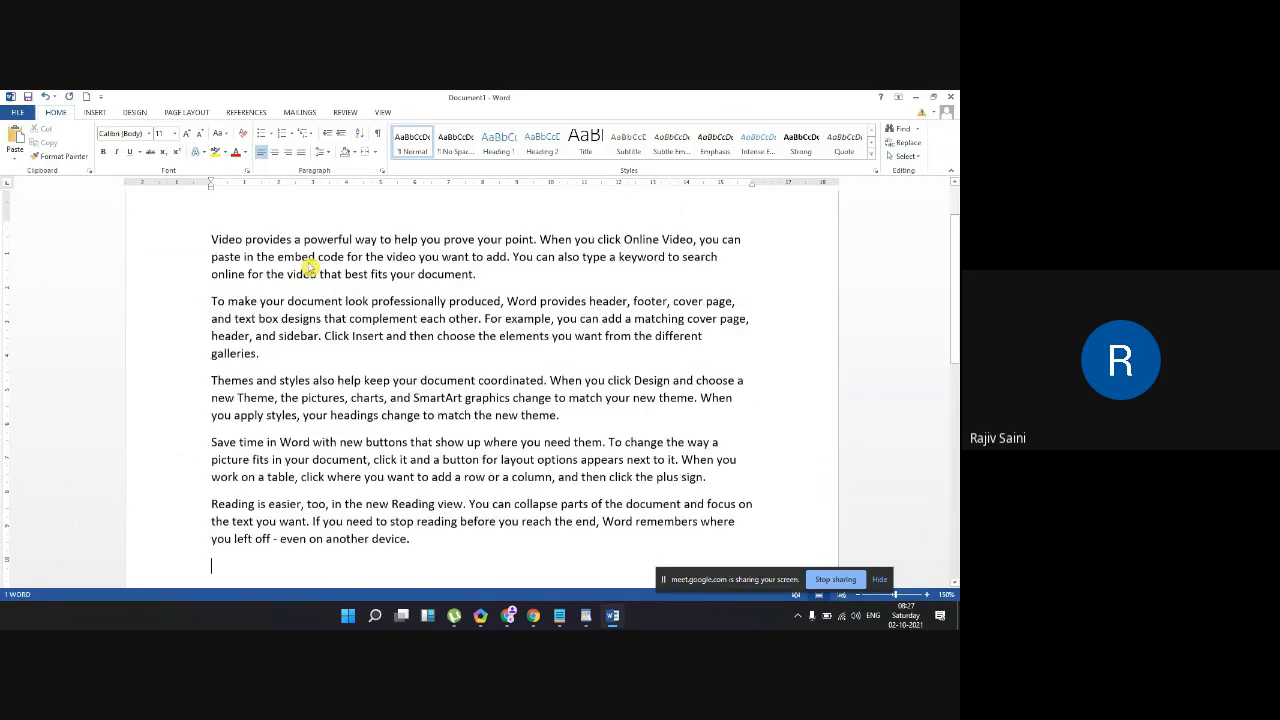
# Step: Copy all the sample text, close Word without saving, and place the cursor on the blank line below "right" in WordPad
pyautogui.hotkey('ctrl', 'a')
pyautogui.hotkey('ctrl', 'c')
pyautogui.click(950, 96)
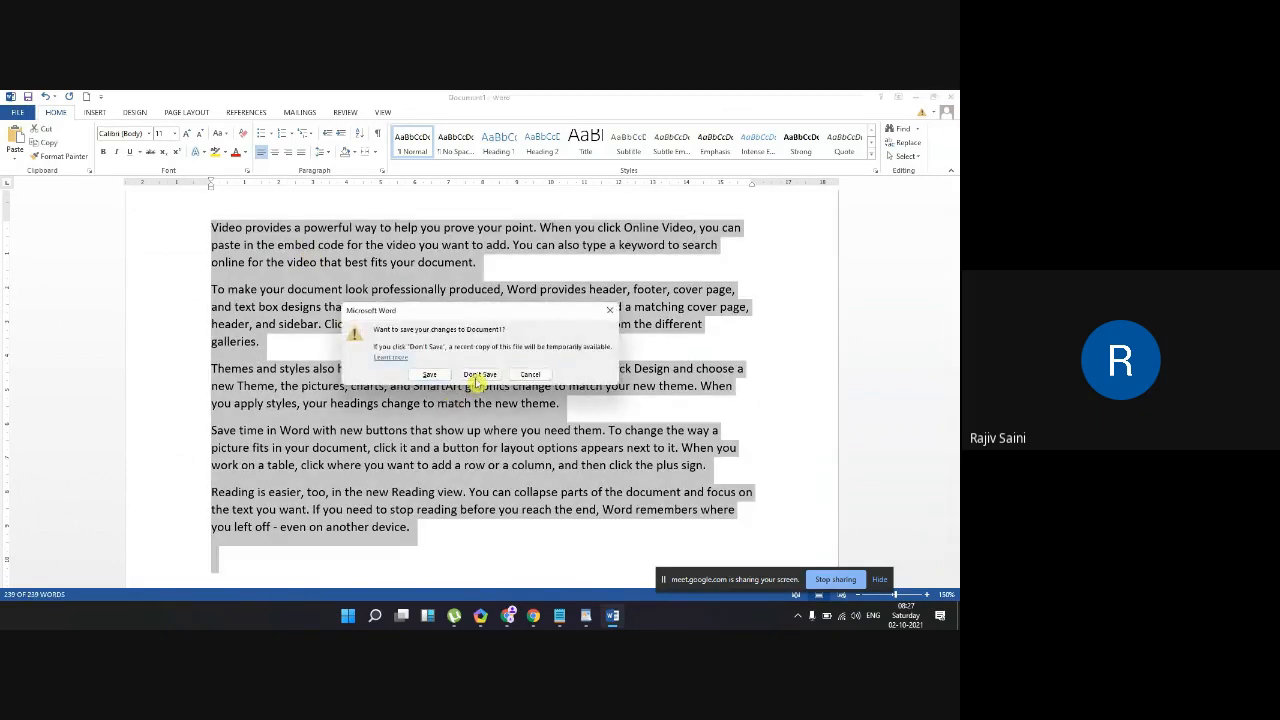
pyautogui.click(480, 374)
pyautogui.click(781, 381)
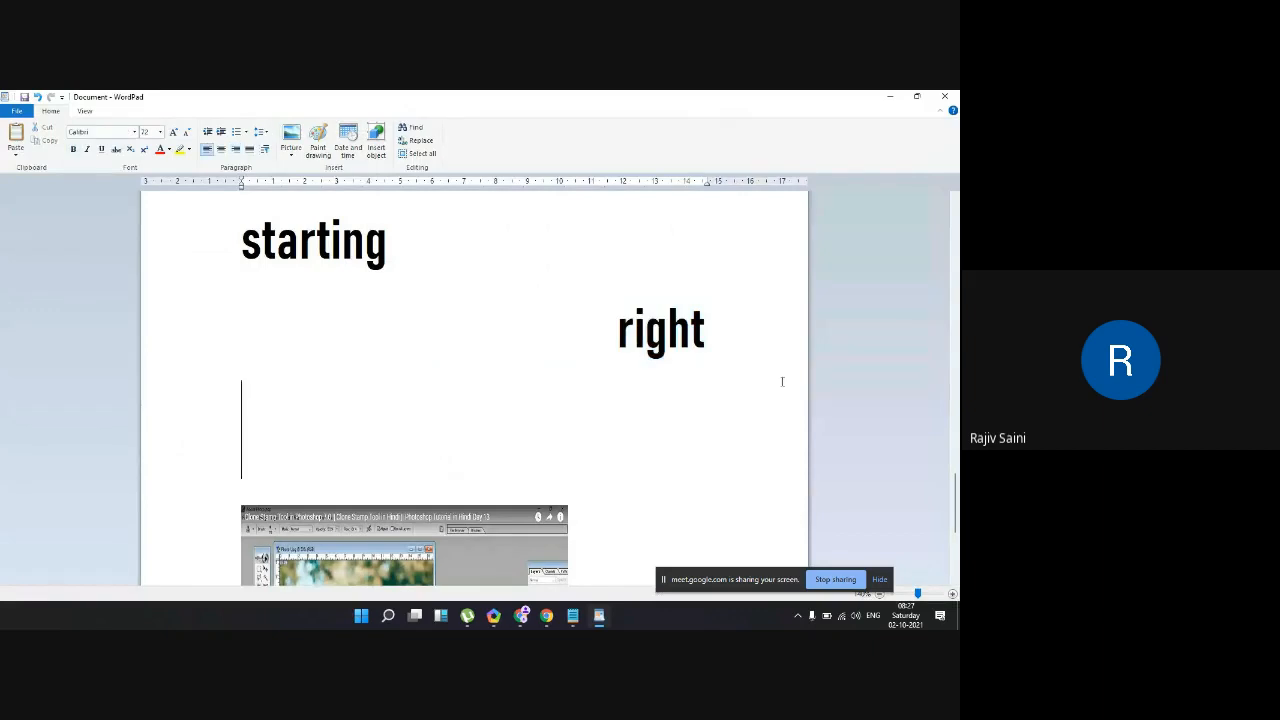
# Step: Paste the copied sample paragraphs on the blank line below the word "right"
pyautogui.hotkey('ctrl', 'v')
pyautogui.scroll(5, 608, 425)
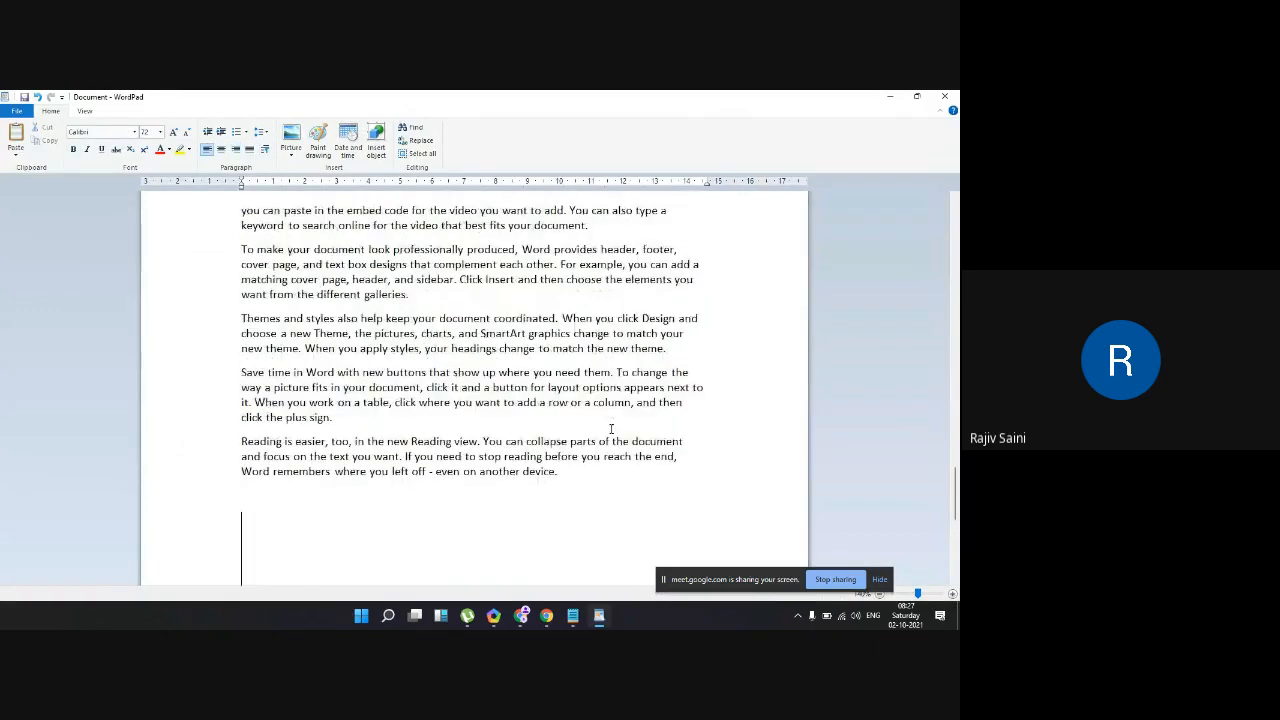
pyautogui.scroll(-2, 605, 430)
pyautogui.scroll(-1, 605, 430)
pyautogui.scroll(1, 515, 365)
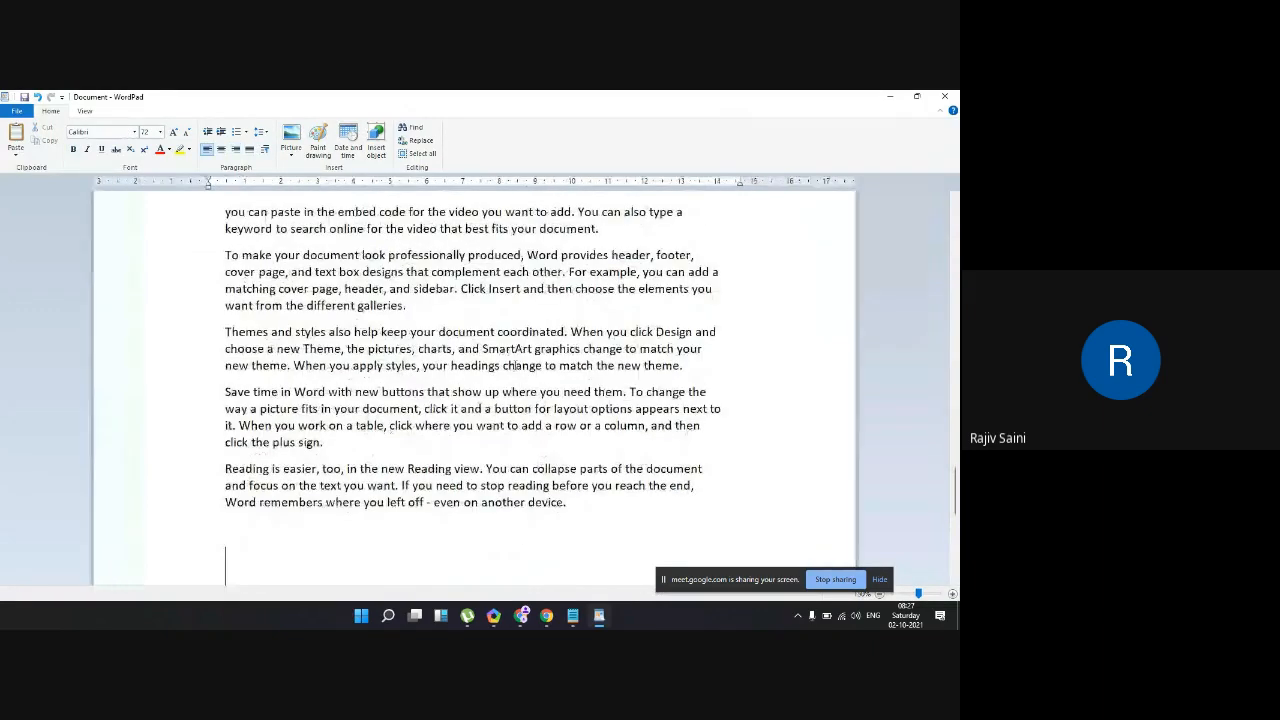
pyautogui.scroll(1, 515, 365)
pyautogui.scroll(3, 515, 365)
pyautogui.scroll(-3, 588, 520)
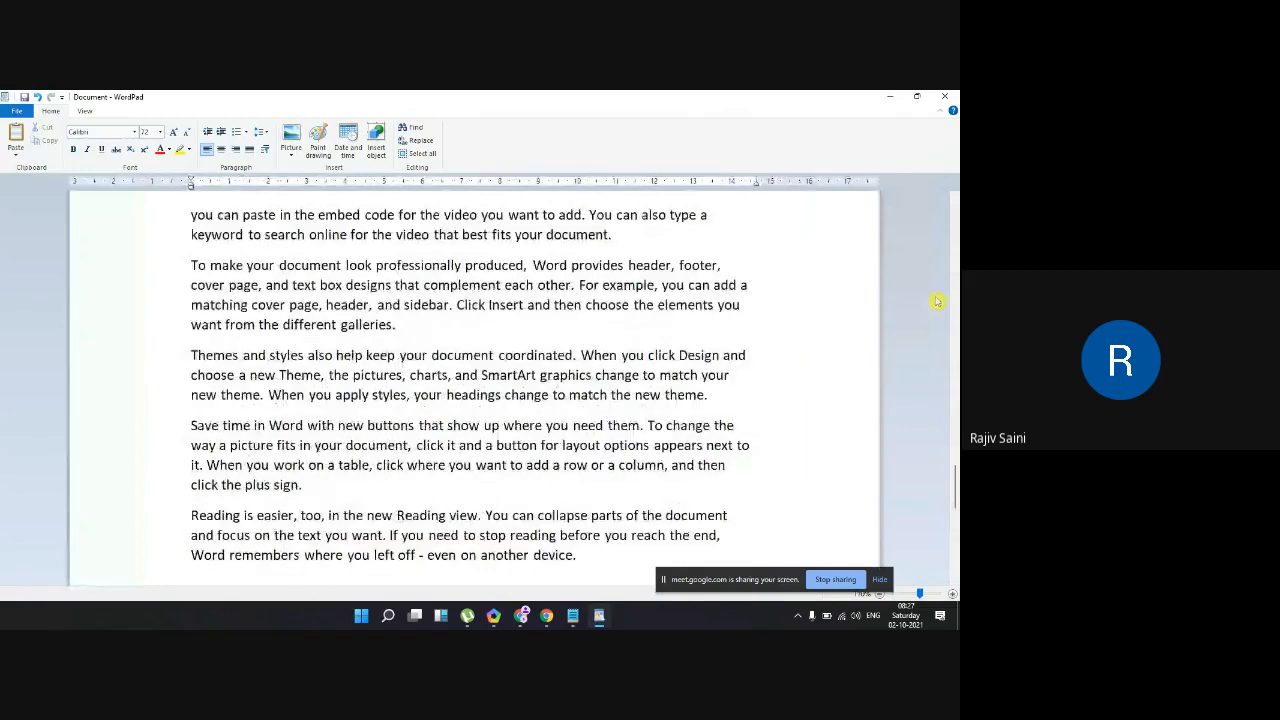
pyautogui.scroll(2, 203, 316)
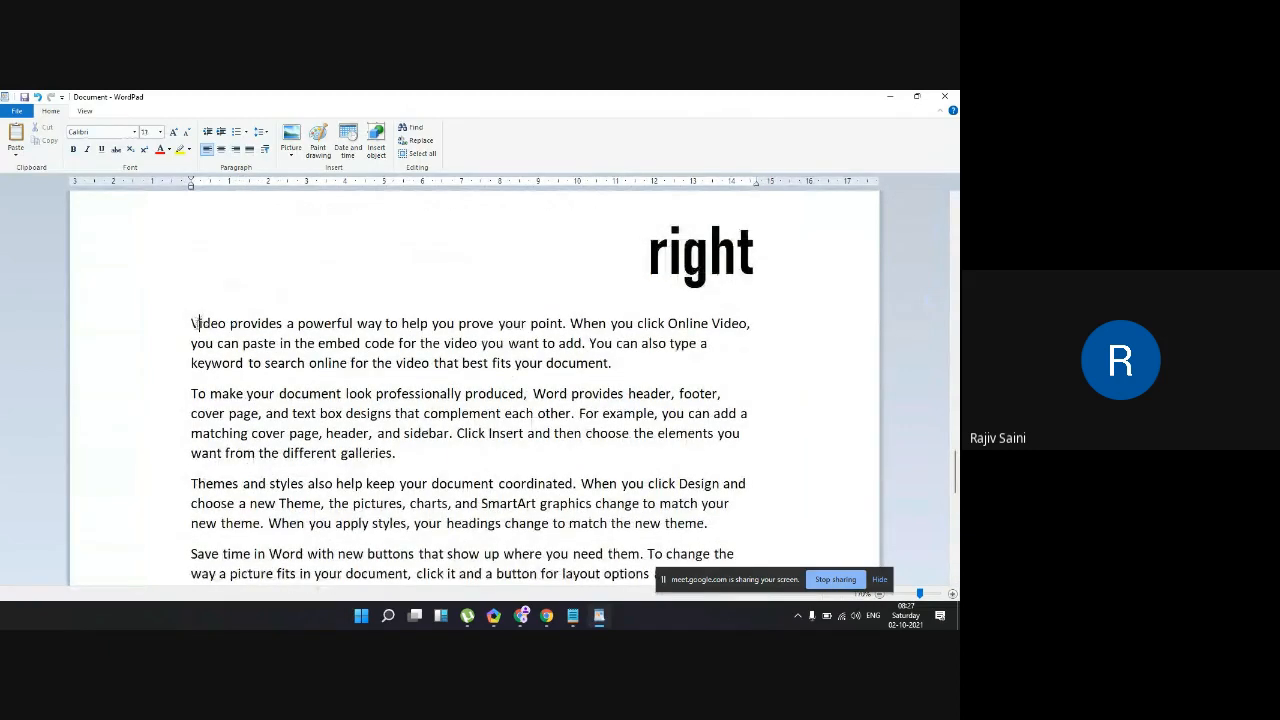
# Step: Examine the left and right edges of the pasted paragraphs and the alignment of the word "center" above them
pyautogui.click(193, 393)
pyautogui.click(193, 413)
pyautogui.click(195, 484)
pyautogui.click(197, 504)
pyautogui.click(199, 520)
pyautogui.moveTo(955, 468); pyautogui.dragTo(955, 475)
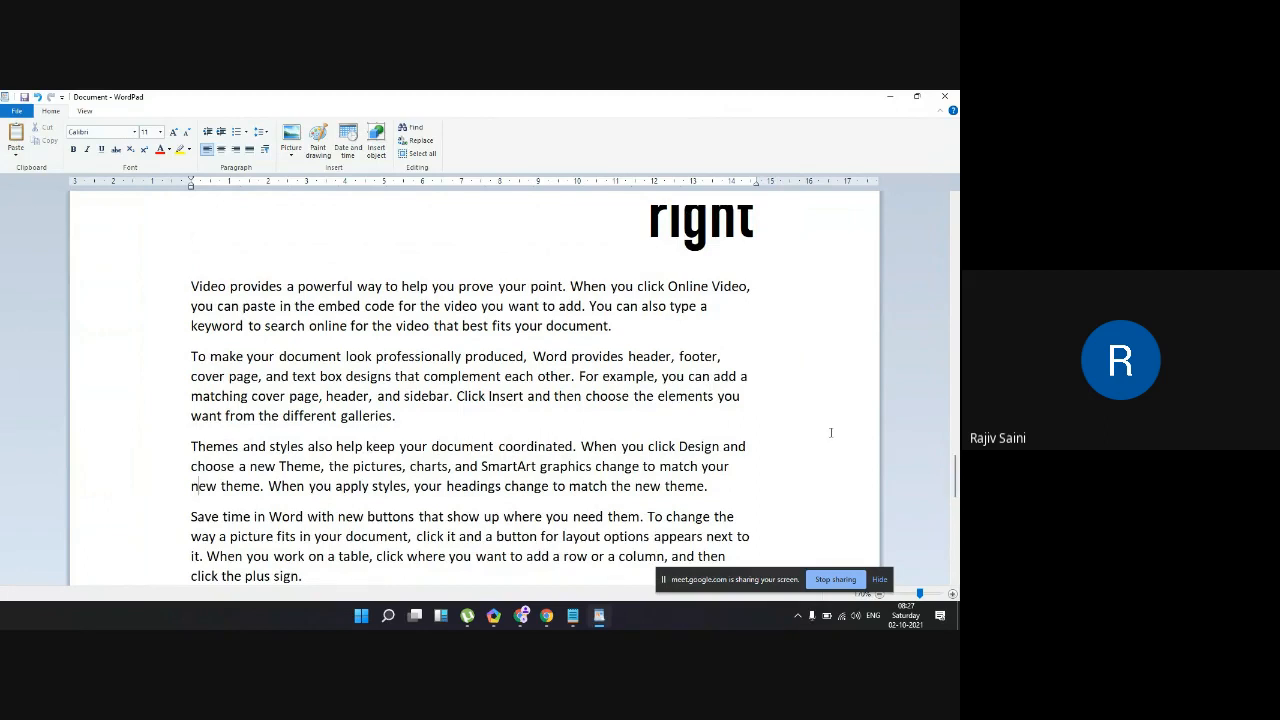
pyautogui.click(752, 315)
pyautogui.click(752, 376)
pyautogui.click(757, 397)
pyautogui.click(178, 287)
pyautogui.click(191, 306)
pyautogui.click(203, 396)
pyautogui.scroll(2, 628, 286)
pyautogui.scroll(4, 628, 286)
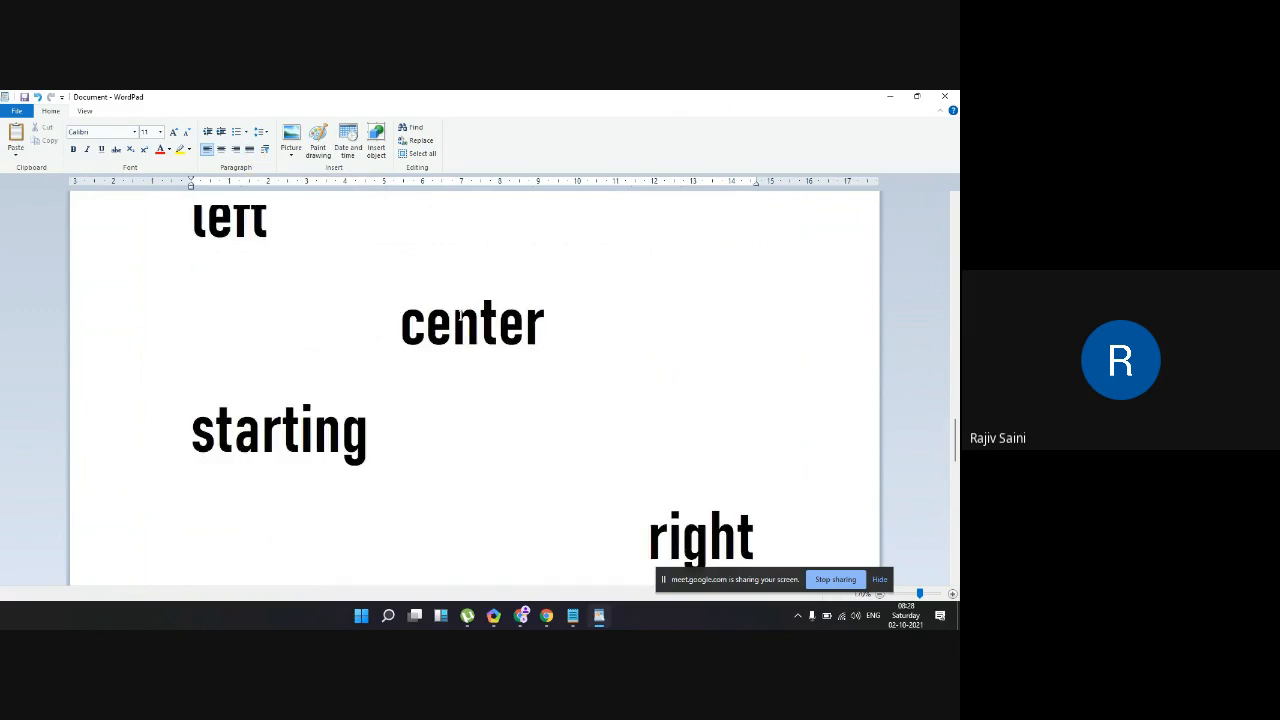
pyautogui.click(453, 318)
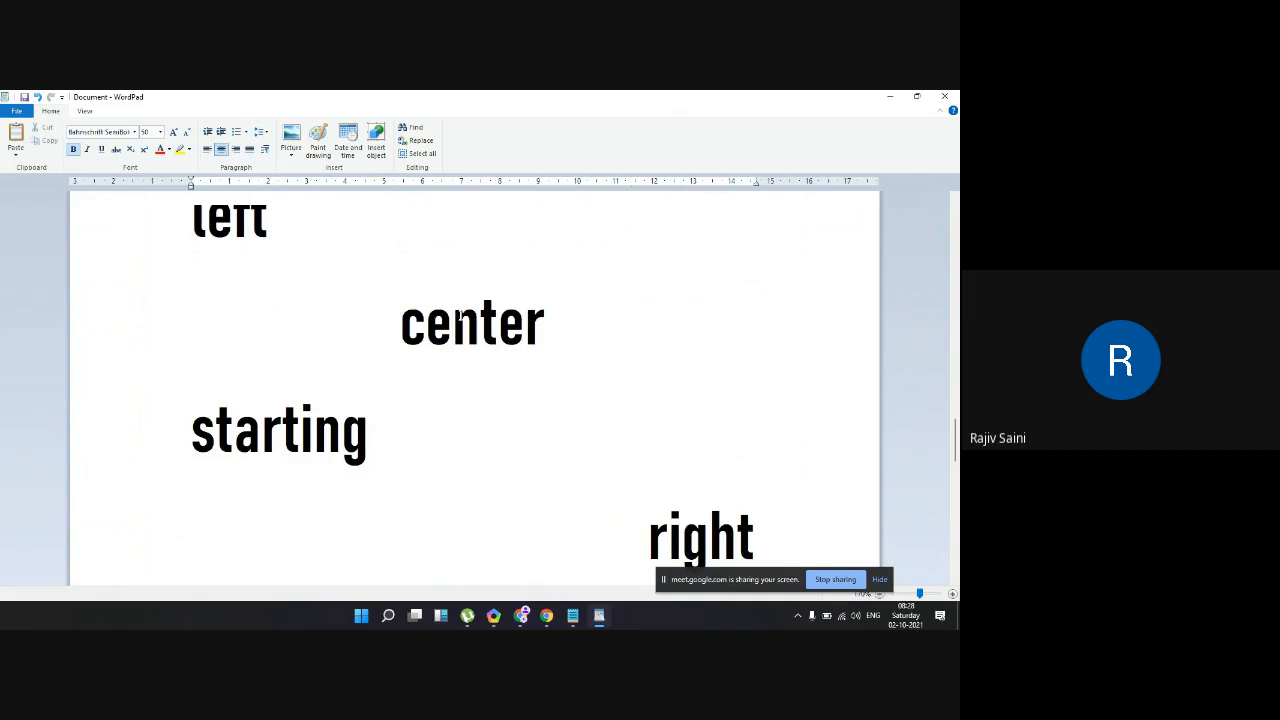
# Step: Justify the first pasted paragraph, starting with "Video provides a powerful way"
pyautogui.scroll(-3, 460, 316)
pyautogui.scroll(-4, 461, 316)
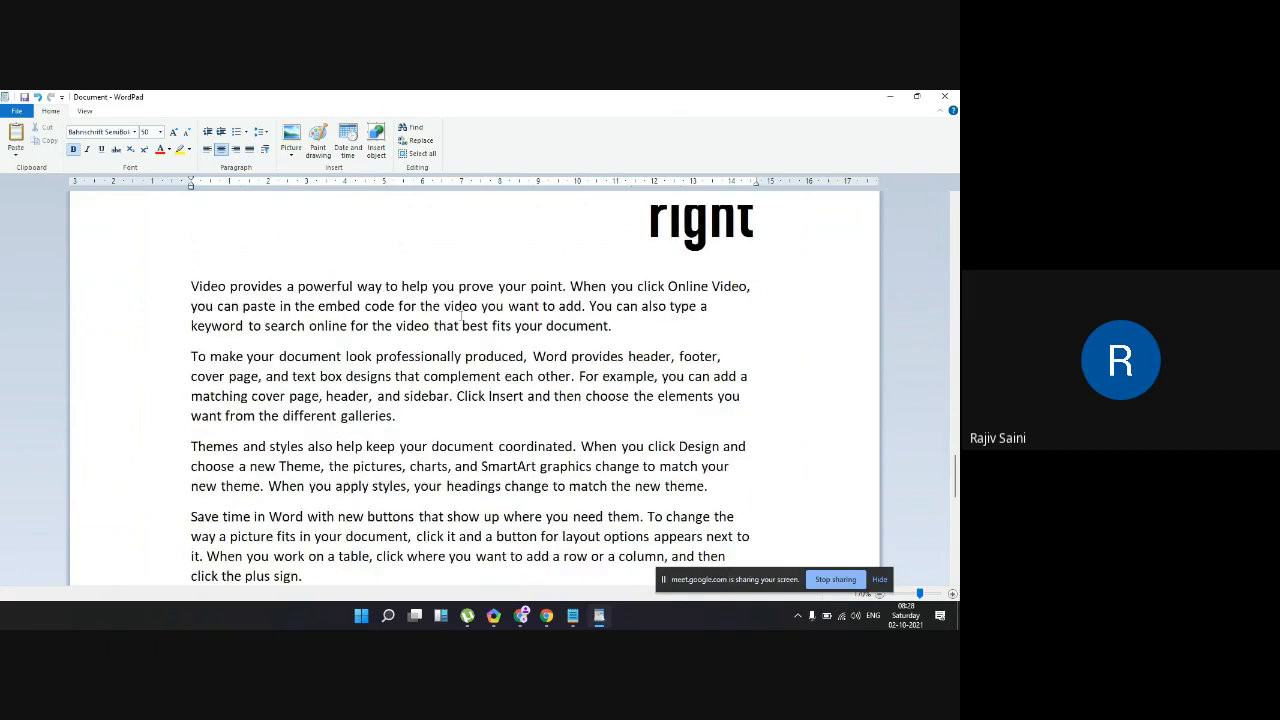
pyautogui.moveTo(686, 322); pyautogui.dragTo(201, 291)
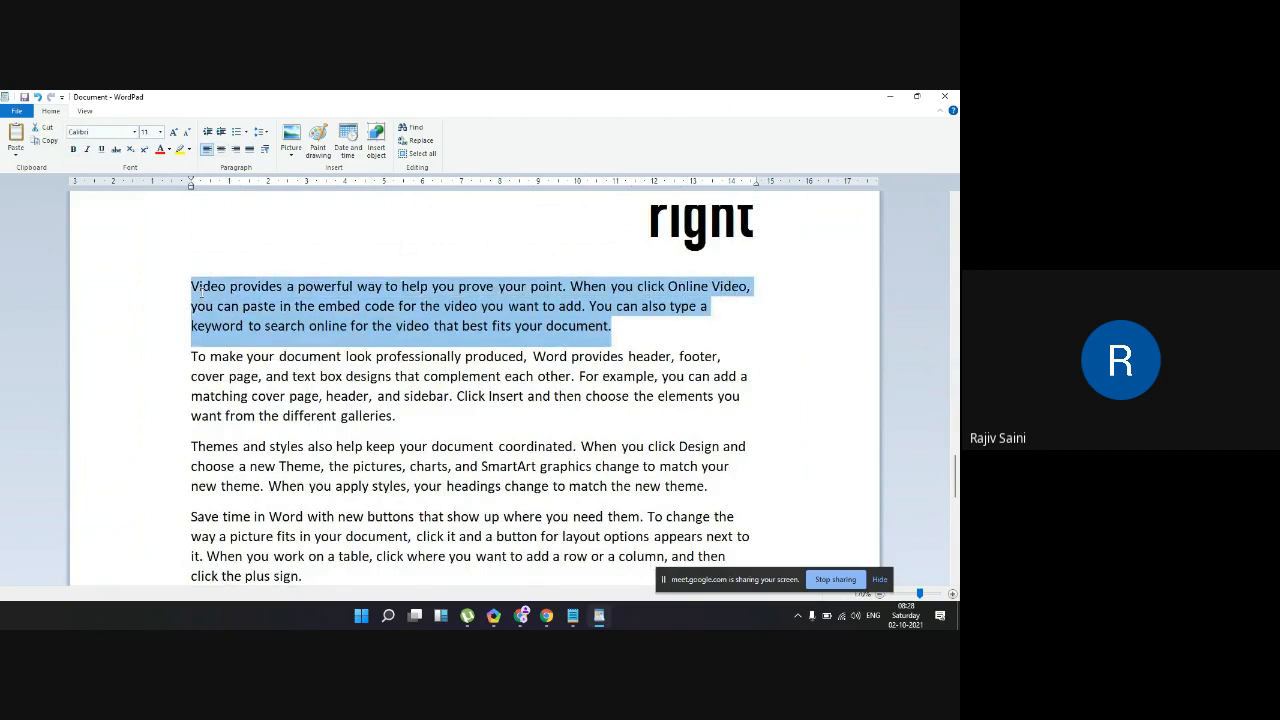
pyautogui.click(249, 152)
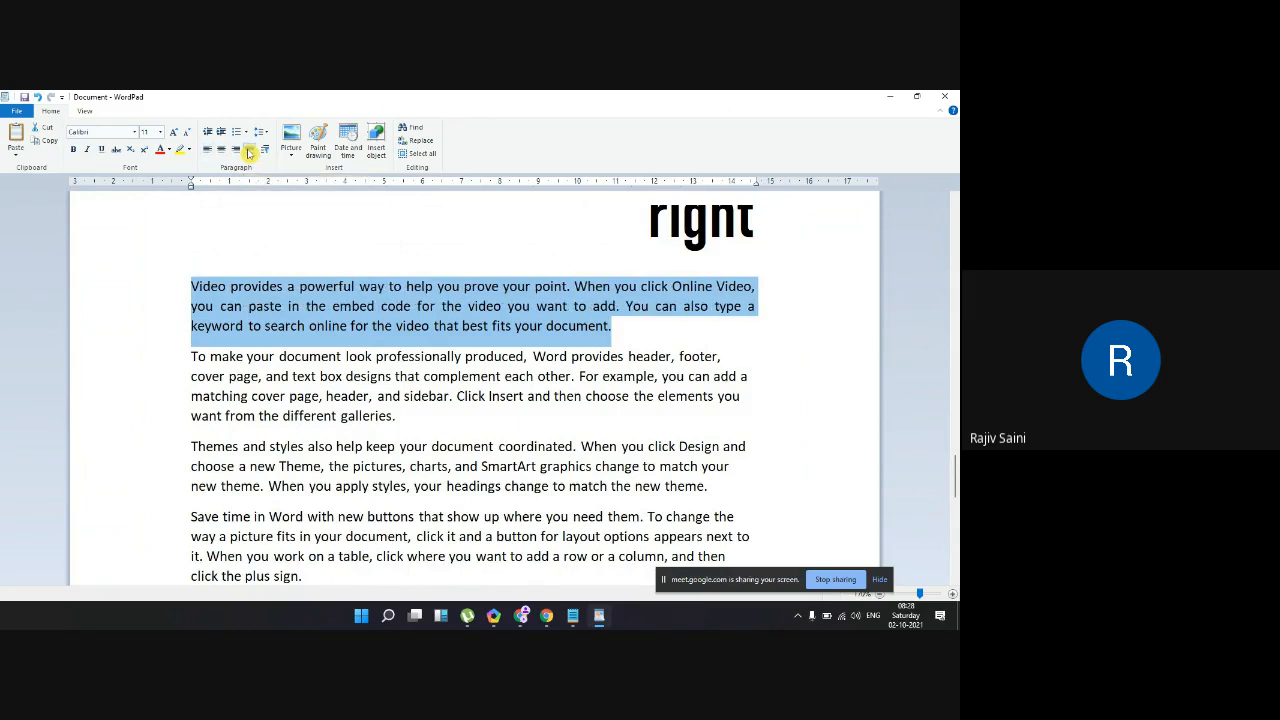
pyautogui.click(608, 405)
# Step: Justify the second paragraph, starting with "To make your document look professionally produced"
pyautogui.moveTo(418, 418); pyautogui.dragTo(179, 366)
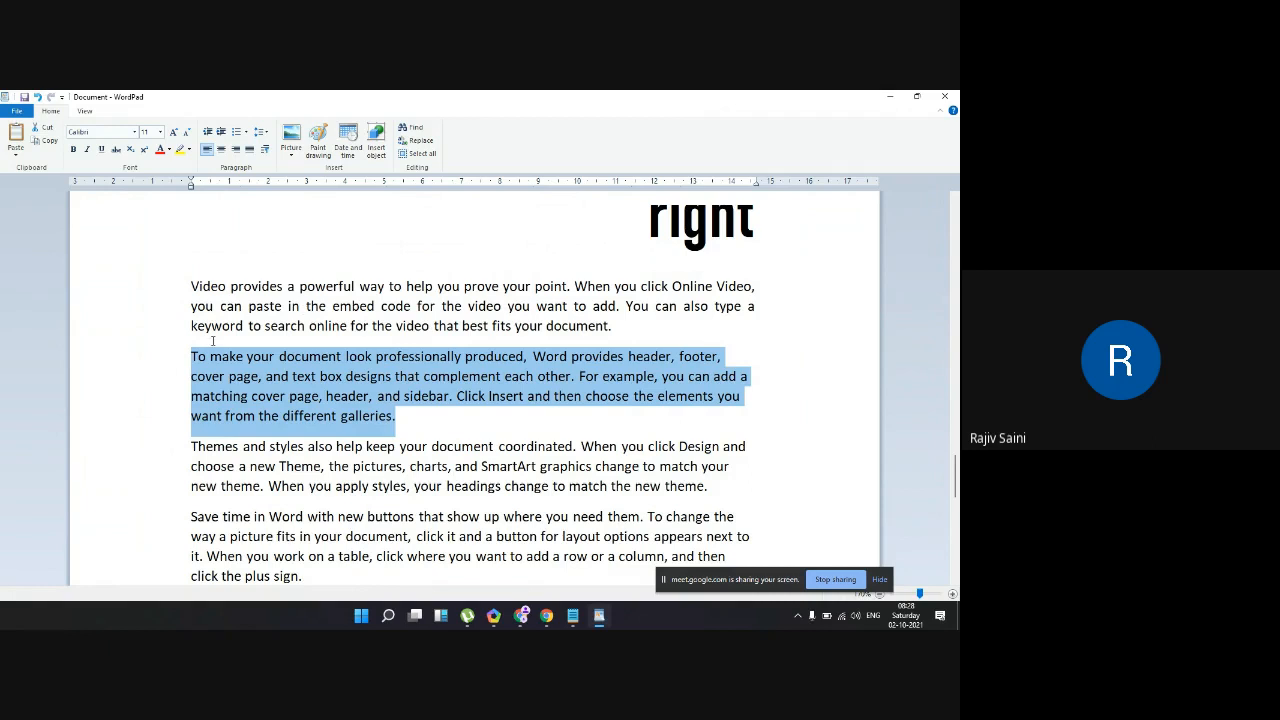
pyautogui.click(254, 151)
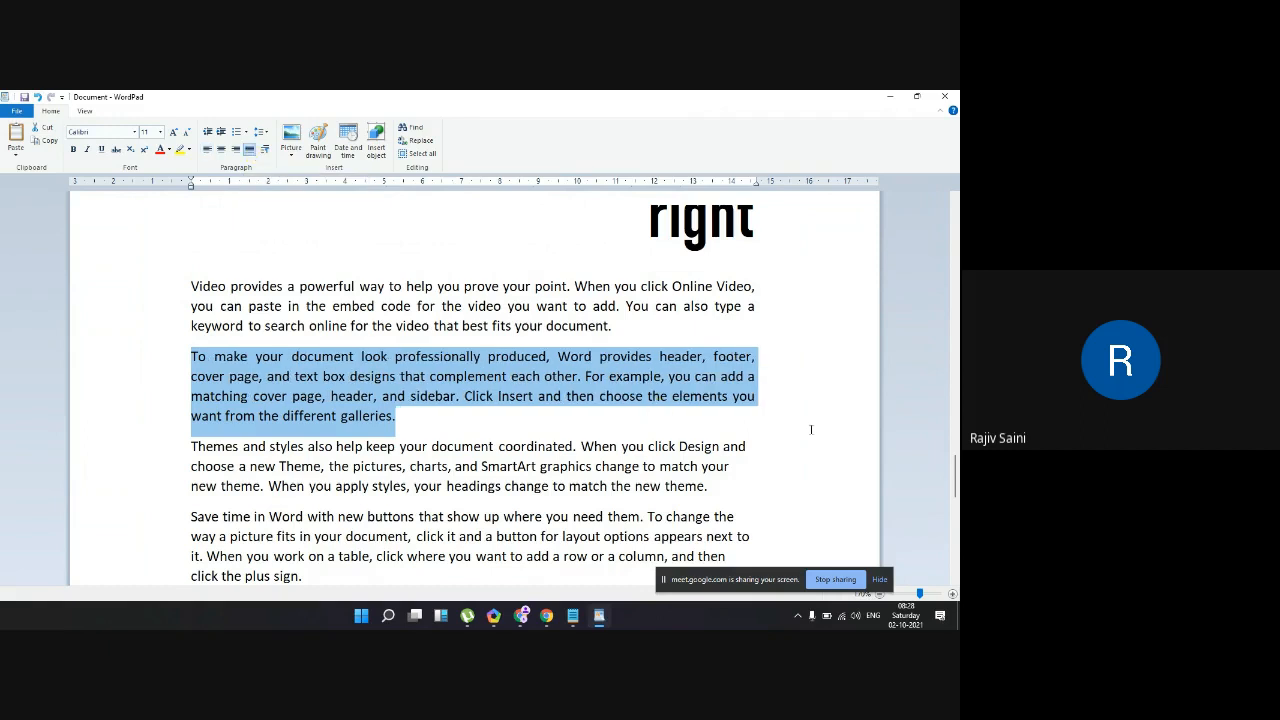
pyautogui.click(783, 358)
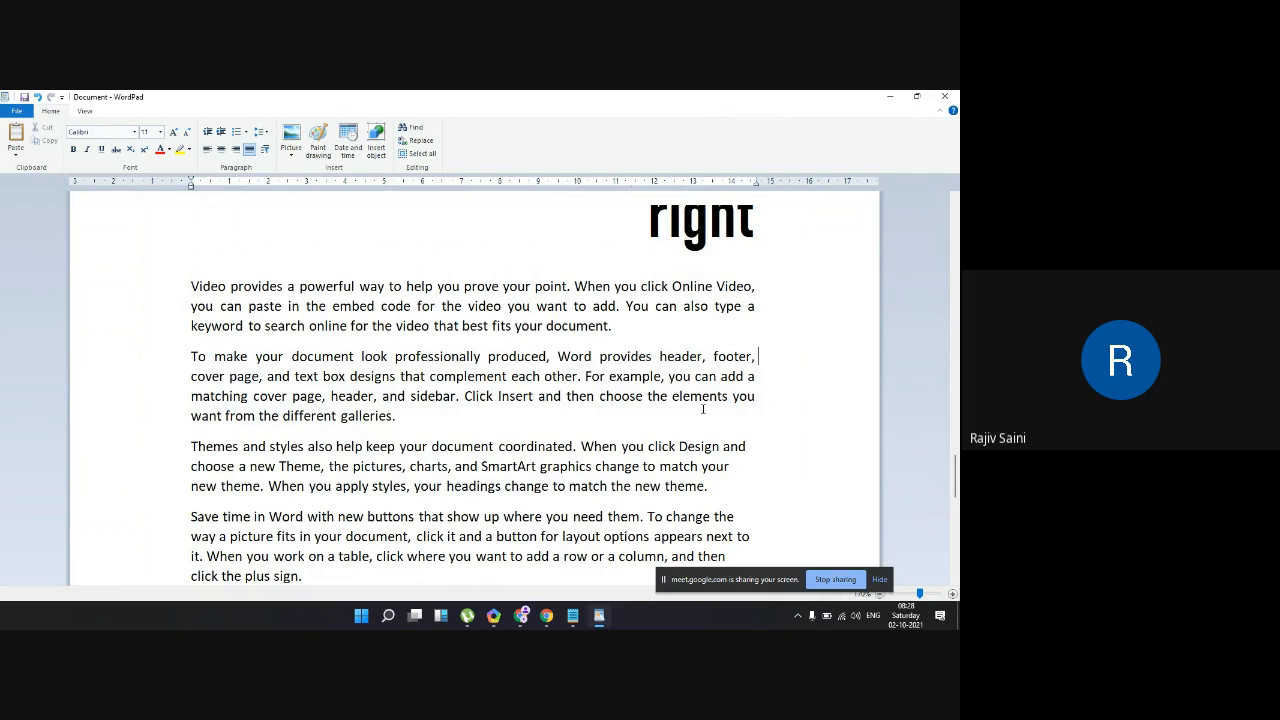
# Step: Justify the remaining three paragraphs, from "Themes and styles" through "even on another device"
pyautogui.scroll(-1, 660, 420)
pyautogui.scroll(-3, 663, 418)
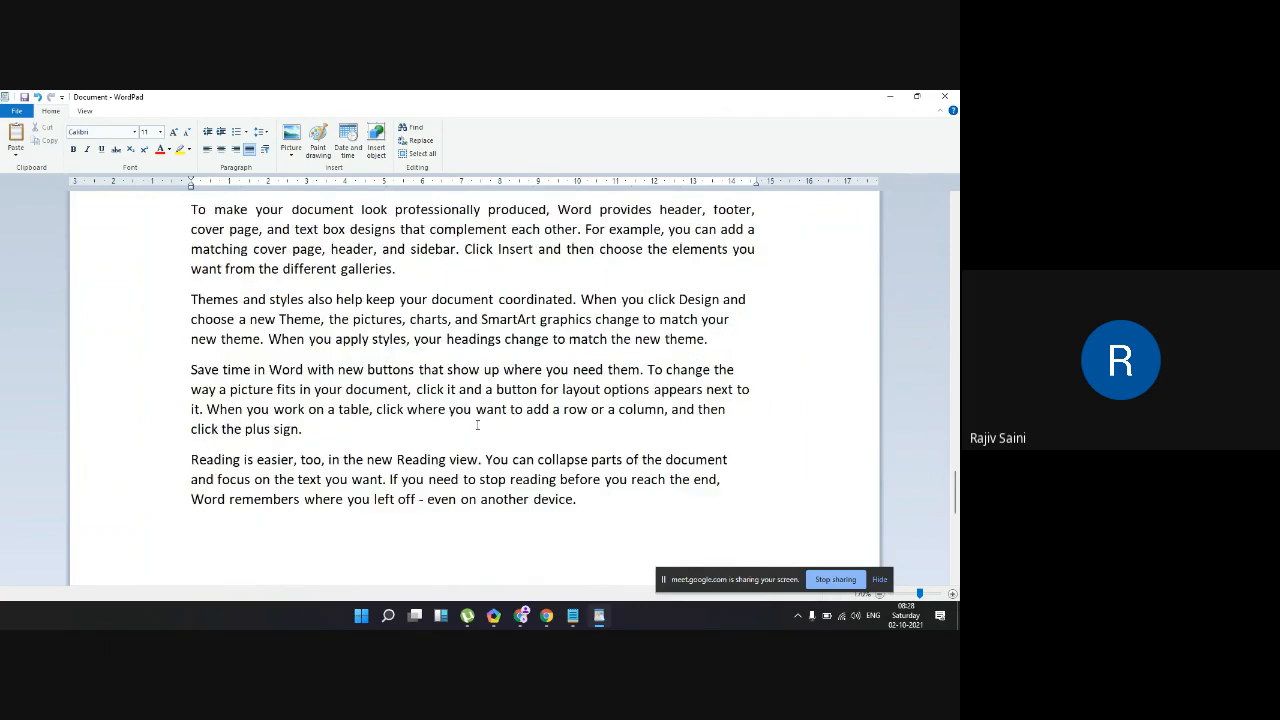
pyautogui.moveTo(576, 515); pyautogui.dragTo(185, 312)
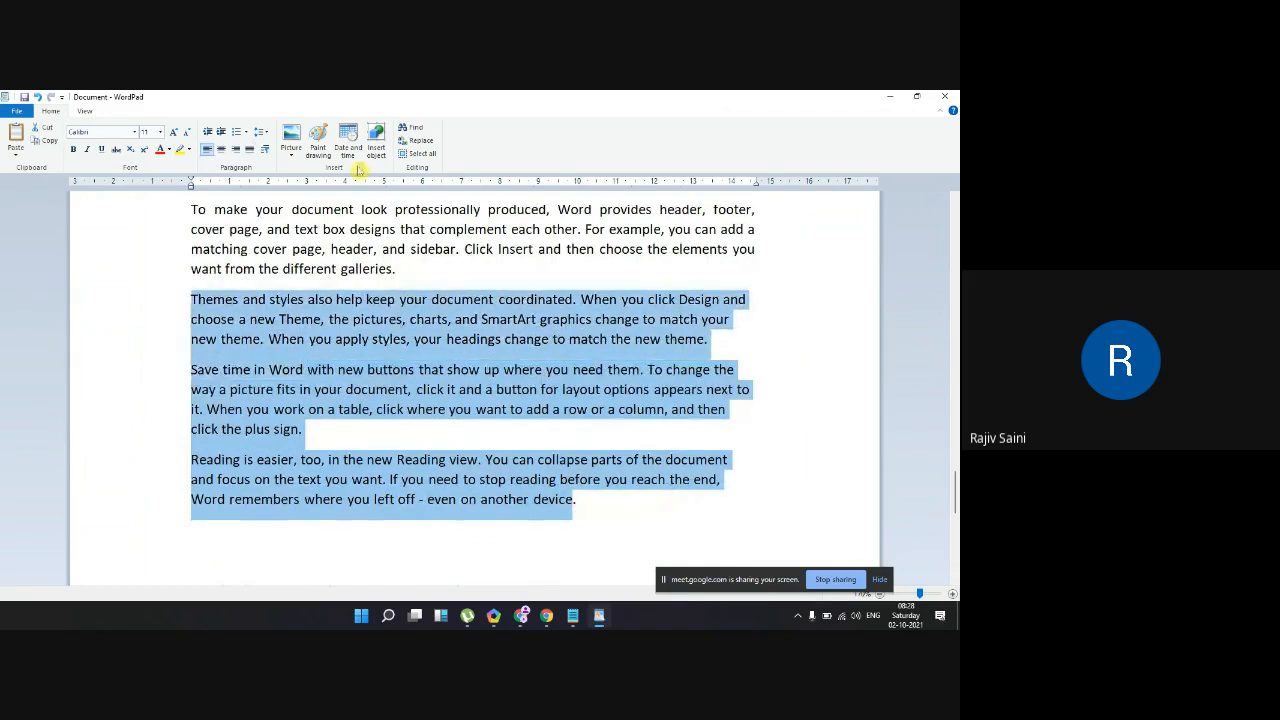
pyautogui.click(250, 150)
pyautogui.click(516, 450)
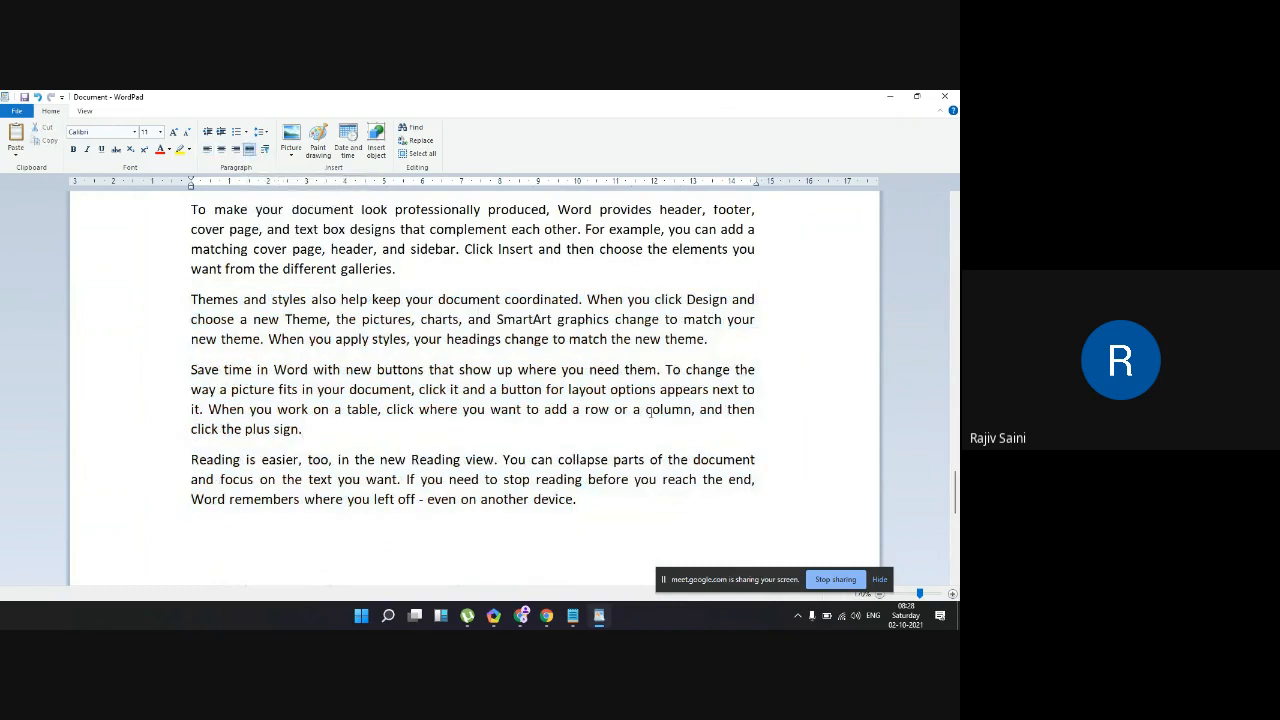
# Step: Review the "Left Center Right Justify" line, the aligned sample words and both edges of the justified paragraphs
pyautogui.scroll(2, 555, 377)
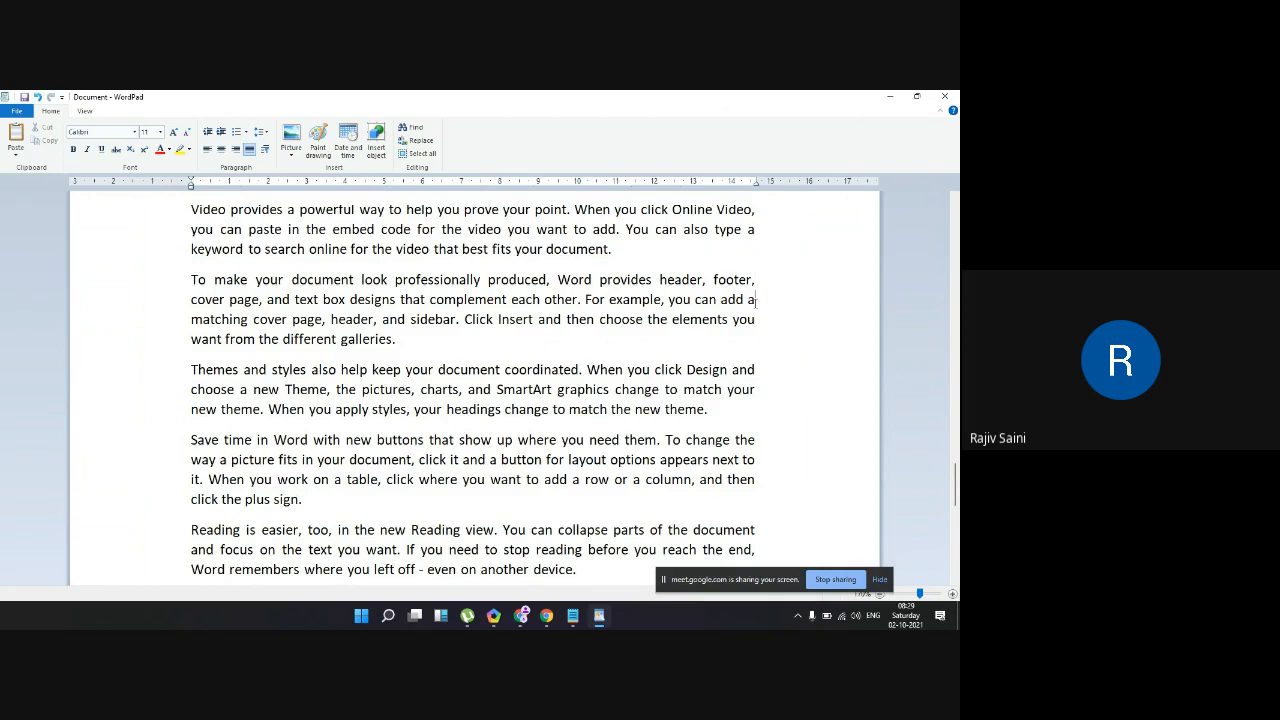
pyautogui.click(761, 339)
pyautogui.scroll(10, 563, 332)
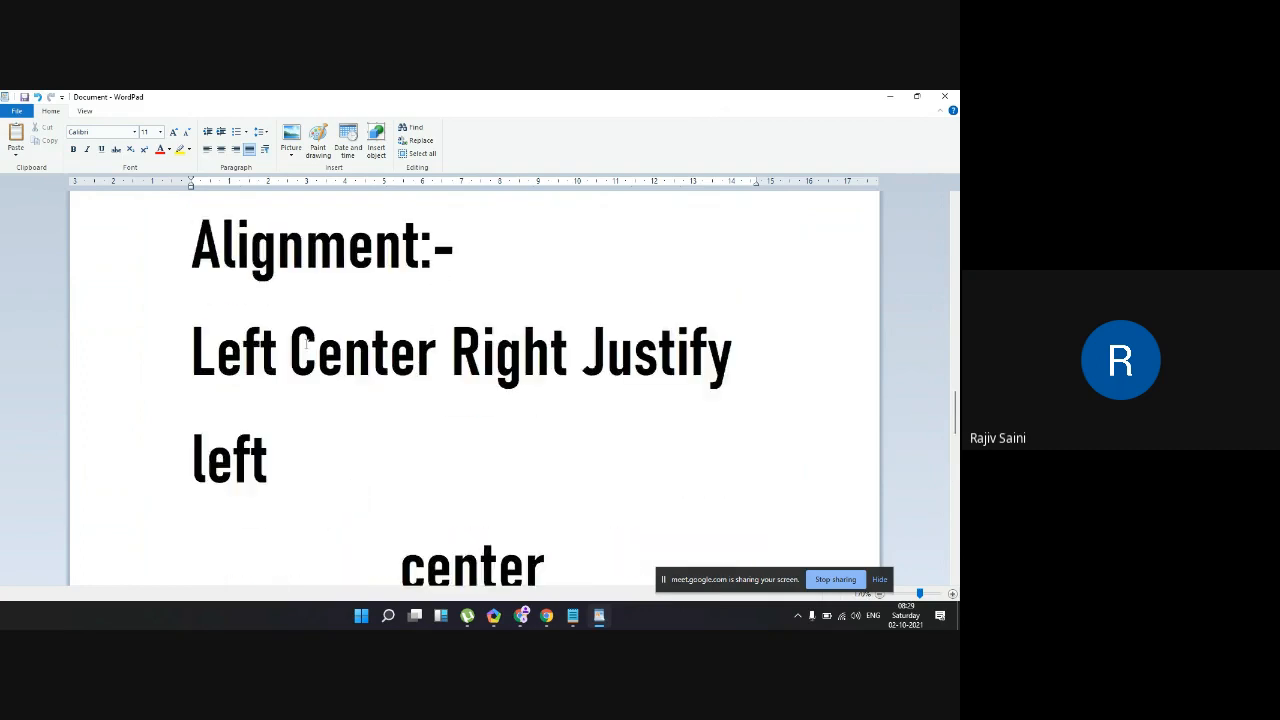
pyautogui.moveTo(191, 350); pyautogui.dragTo(569, 334)
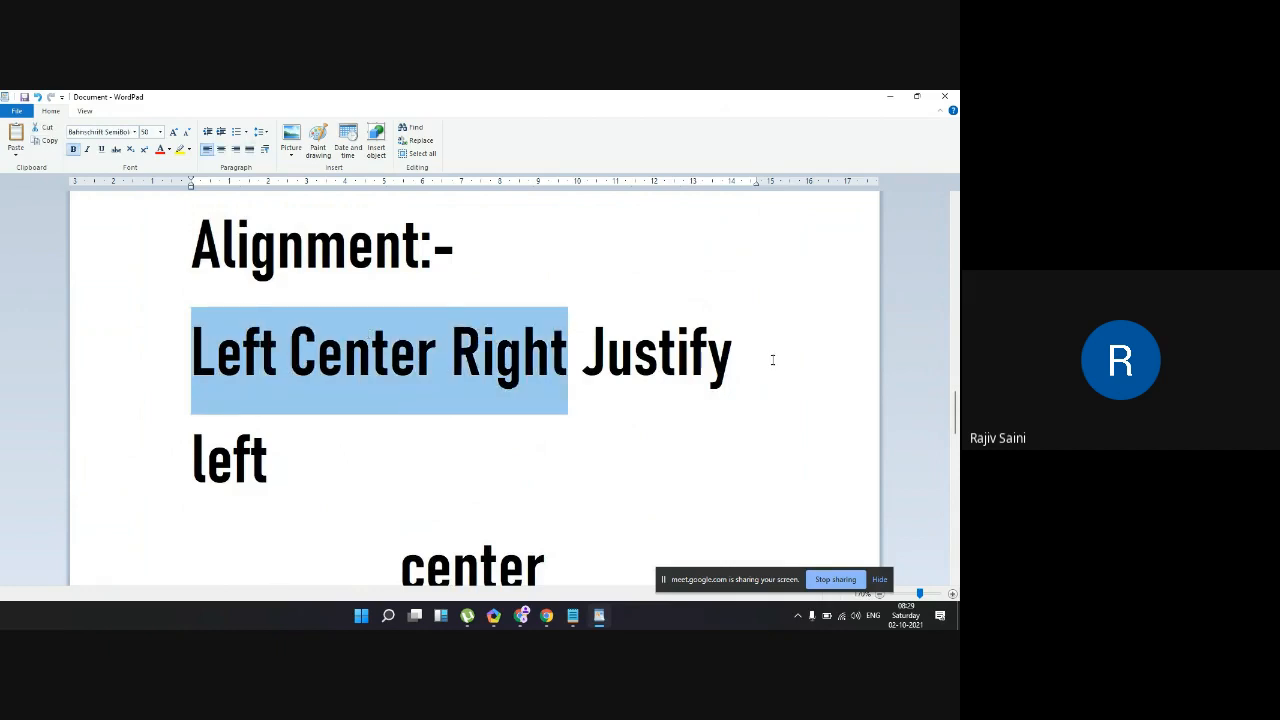
pyautogui.doubleClick(596, 362)
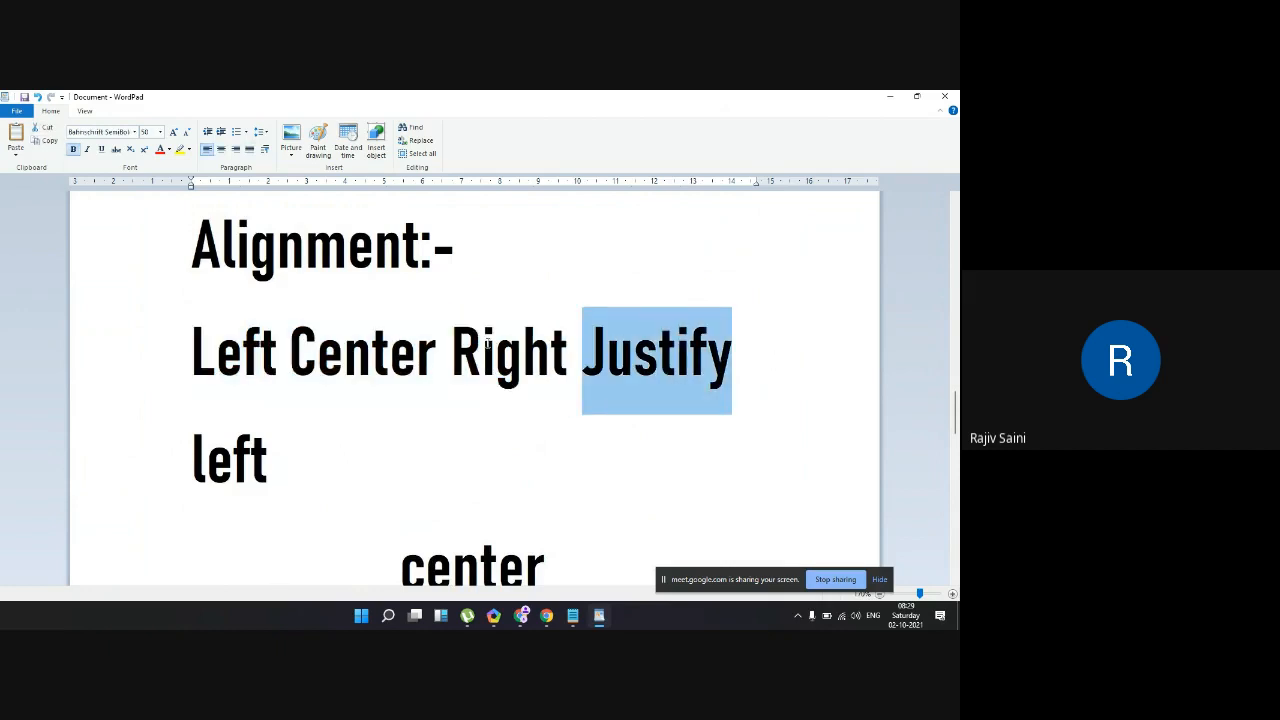
pyautogui.moveTo(568, 345); pyautogui.dragTo(192, 350)
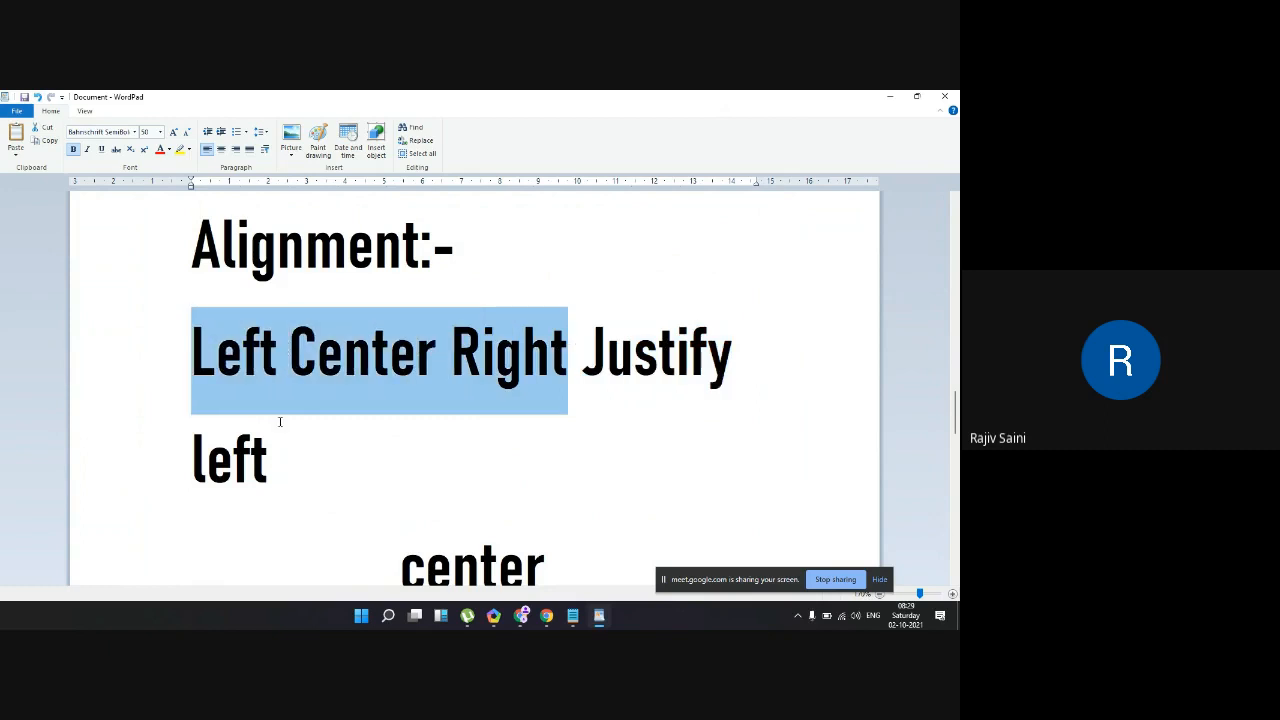
pyautogui.scroll(-3, 280, 417)
pyautogui.scroll(3, 280, 417)
pyautogui.moveTo(265, 440); pyautogui.dragTo(194, 451)
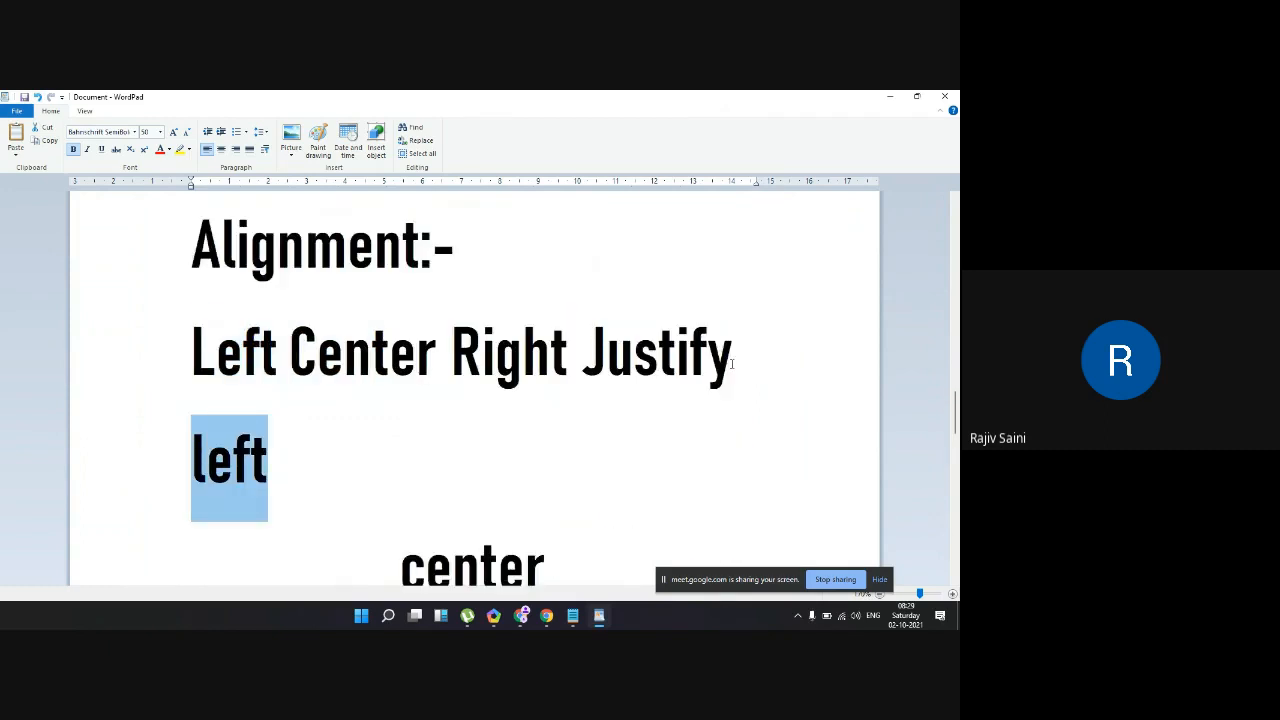
pyautogui.moveTo(732, 363); pyautogui.dragTo(585, 360)
pyautogui.scroll(-10, 636, 365)
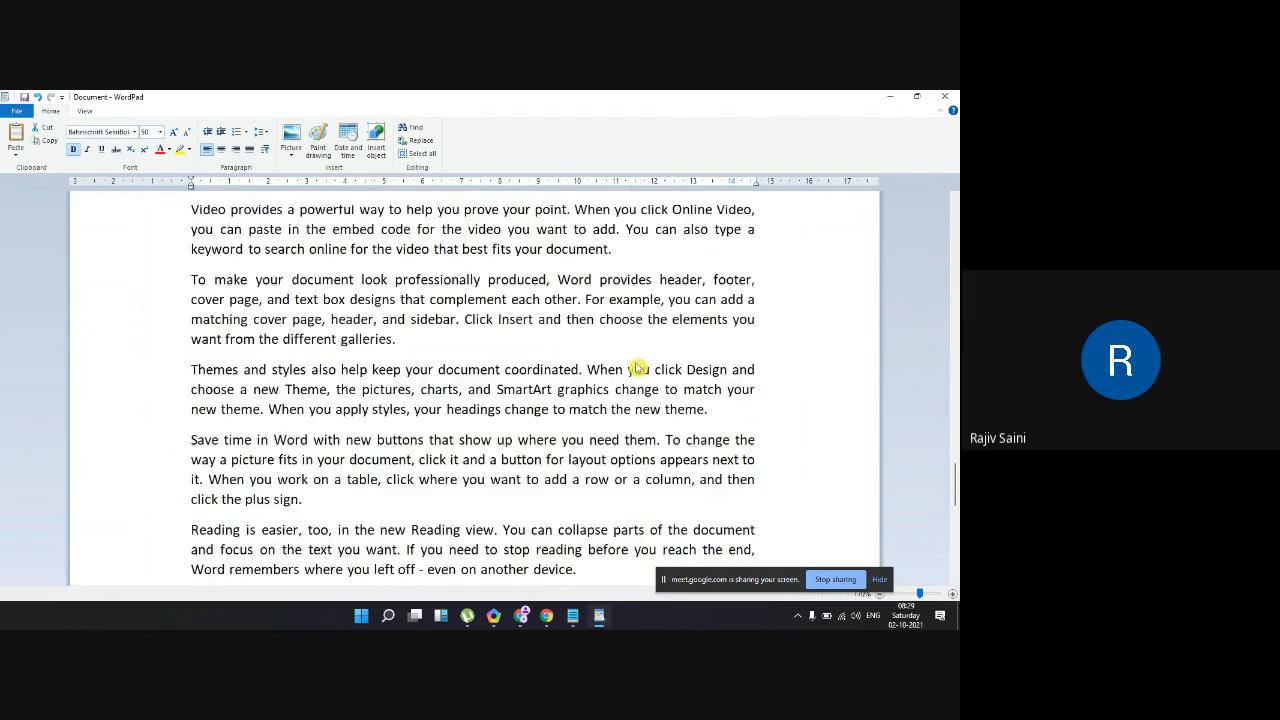
pyautogui.click(186, 279)
pyautogui.click(186, 298)
pyautogui.click(195, 334)
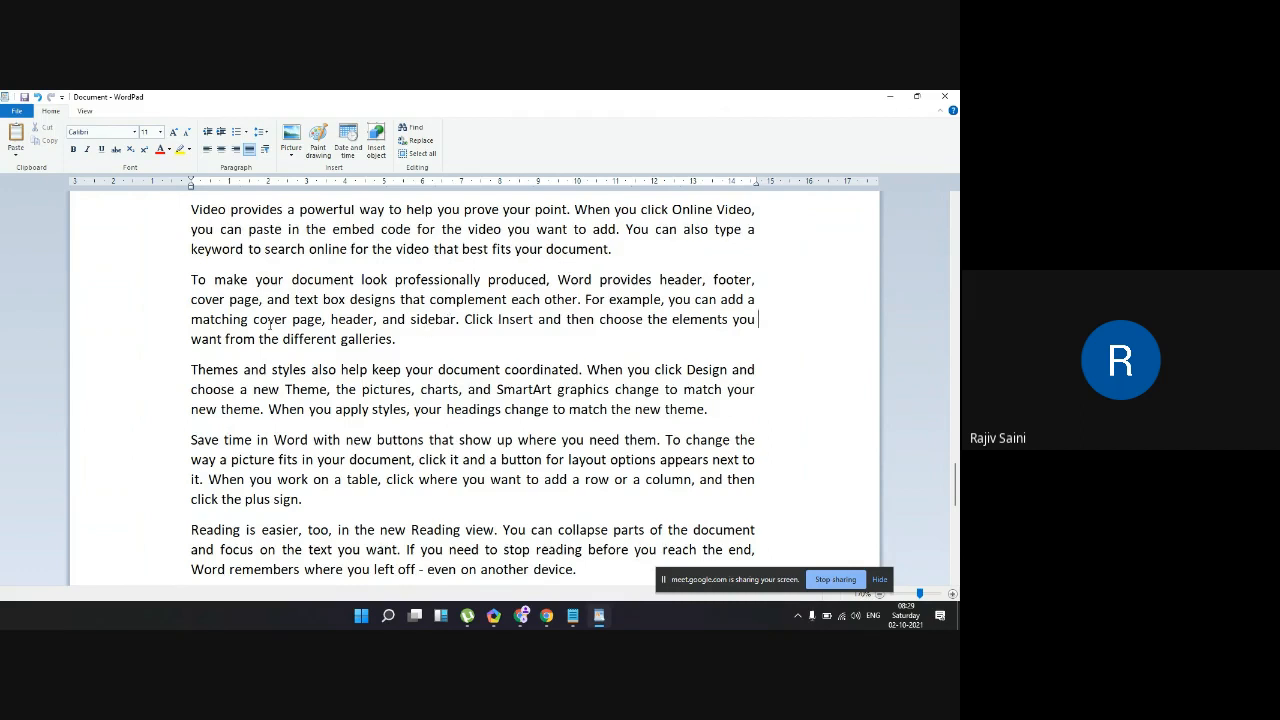
# Step: Enlarge the text of the paragraph starting with "To make your document" to font size 18
pyautogui.moveTo(193, 283); pyautogui.dragTo(424, 337)
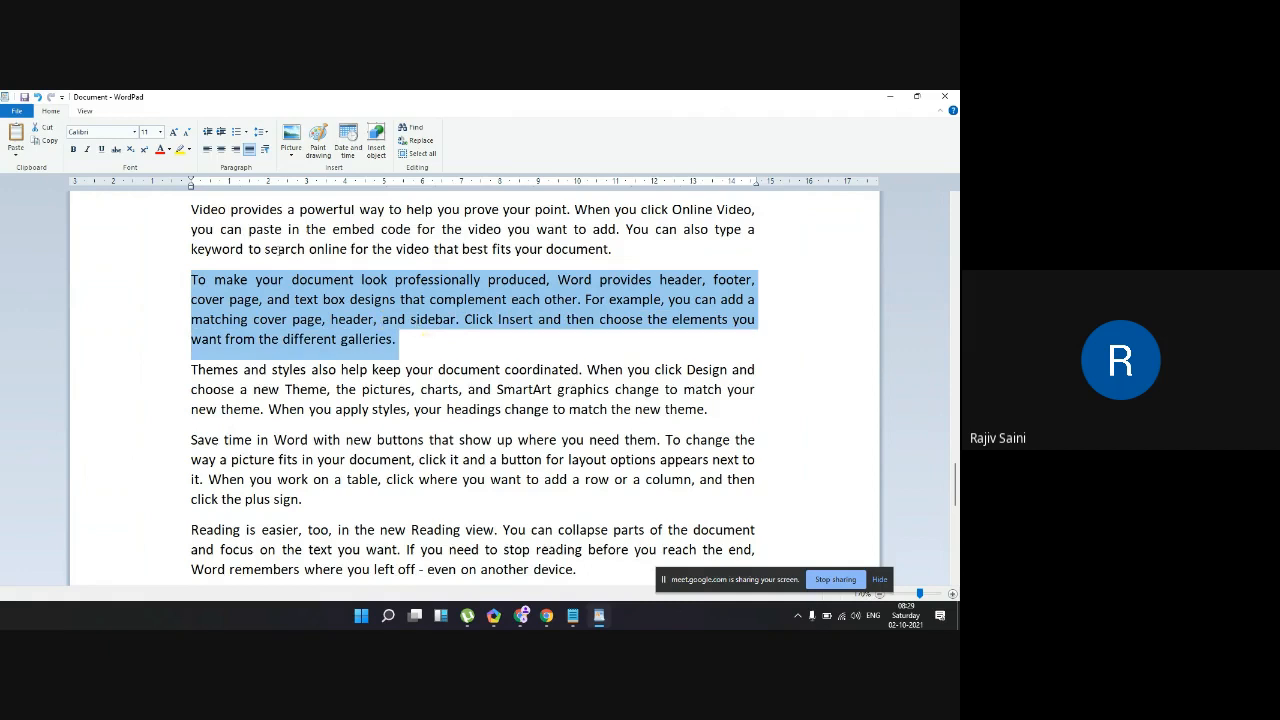
pyautogui.click(173, 132)
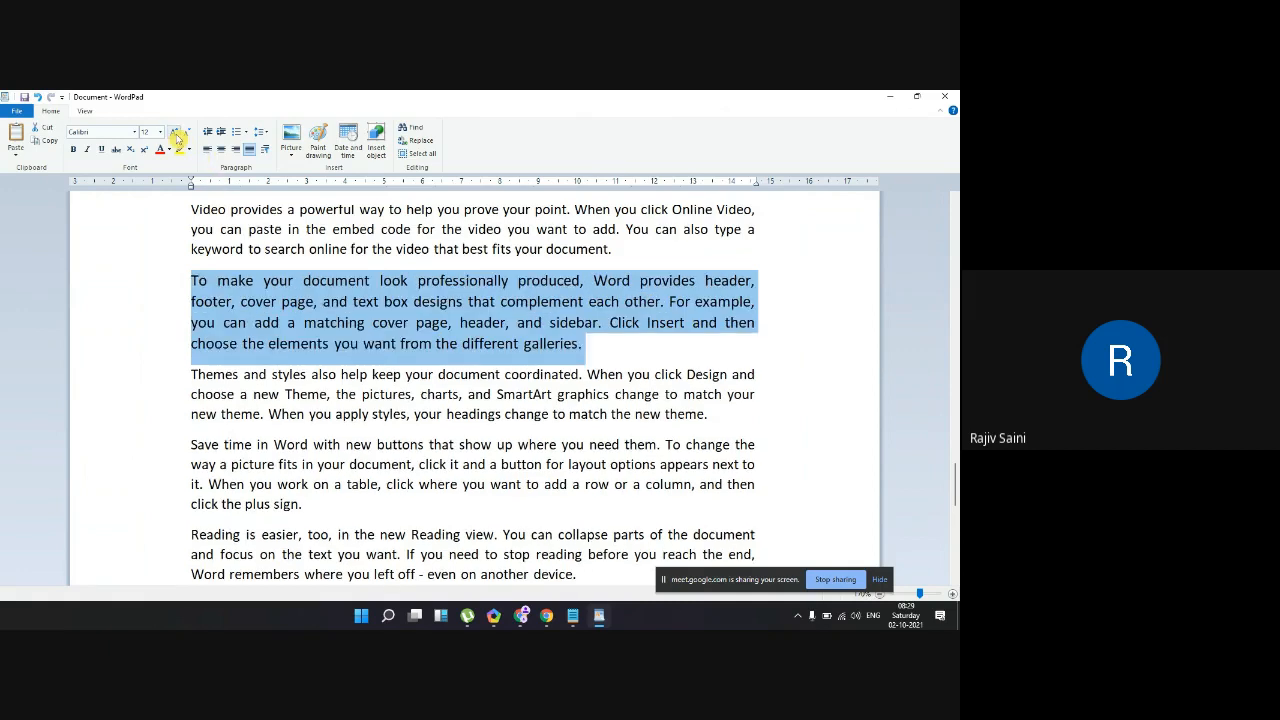
pyautogui.click(173, 132)
pyautogui.click(174, 133)
pyautogui.click(174, 133)
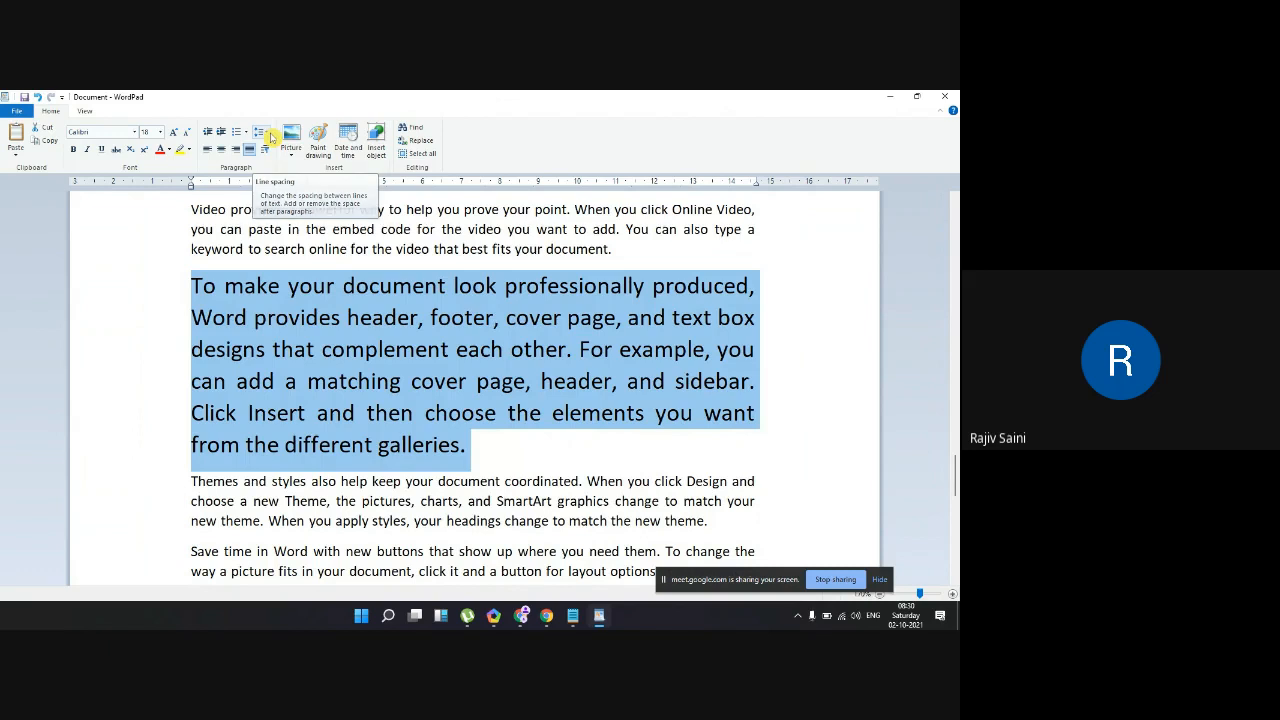
# Step: Try line spacings of 1.5 and 2 on the enlarged paragraph and settle on 1.5
pyautogui.click(270, 137)
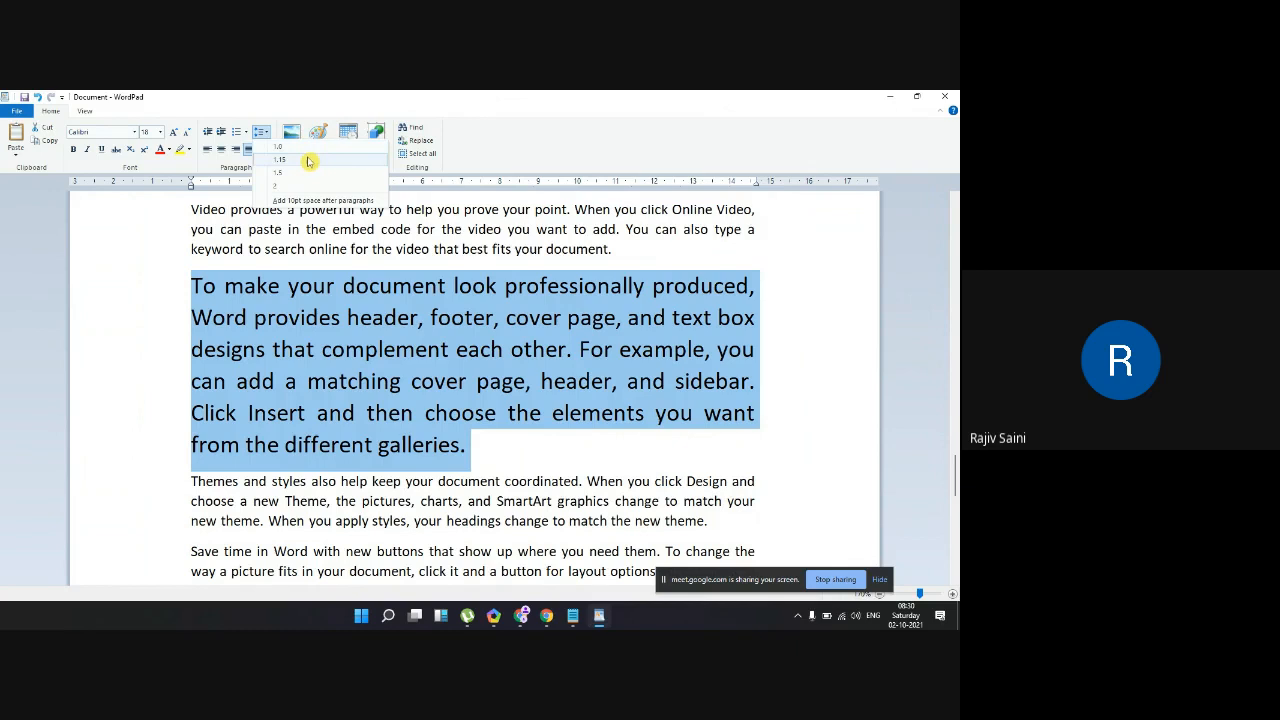
pyautogui.click(309, 161)
pyautogui.click(265, 136)
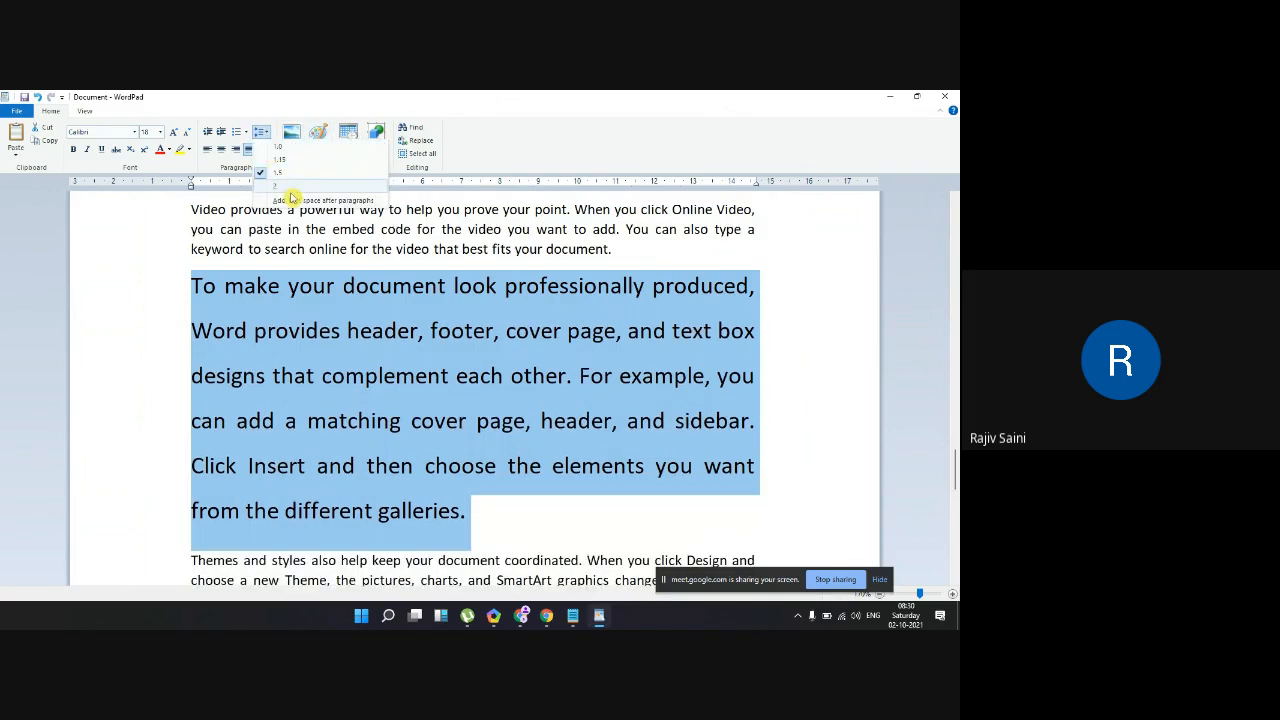
pyautogui.click(300, 187)
pyautogui.scroll(1, 641, 284)
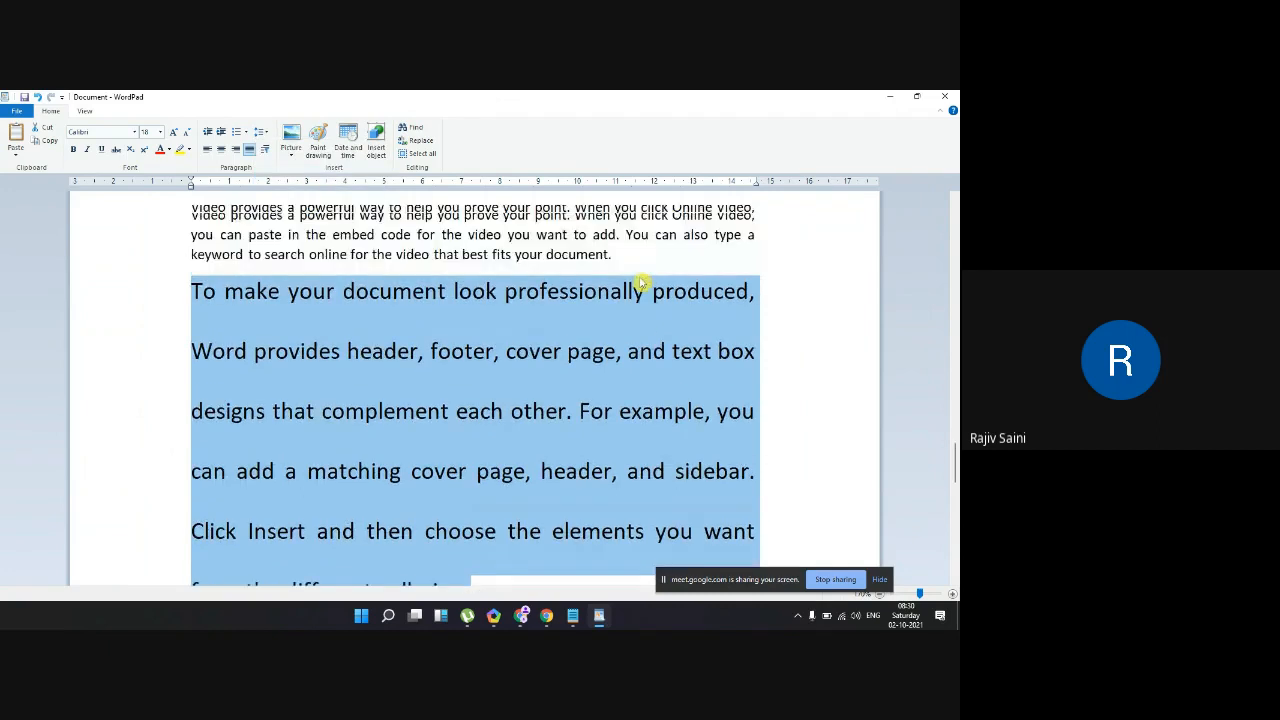
pyautogui.click(259, 131)
pyautogui.click(305, 173)
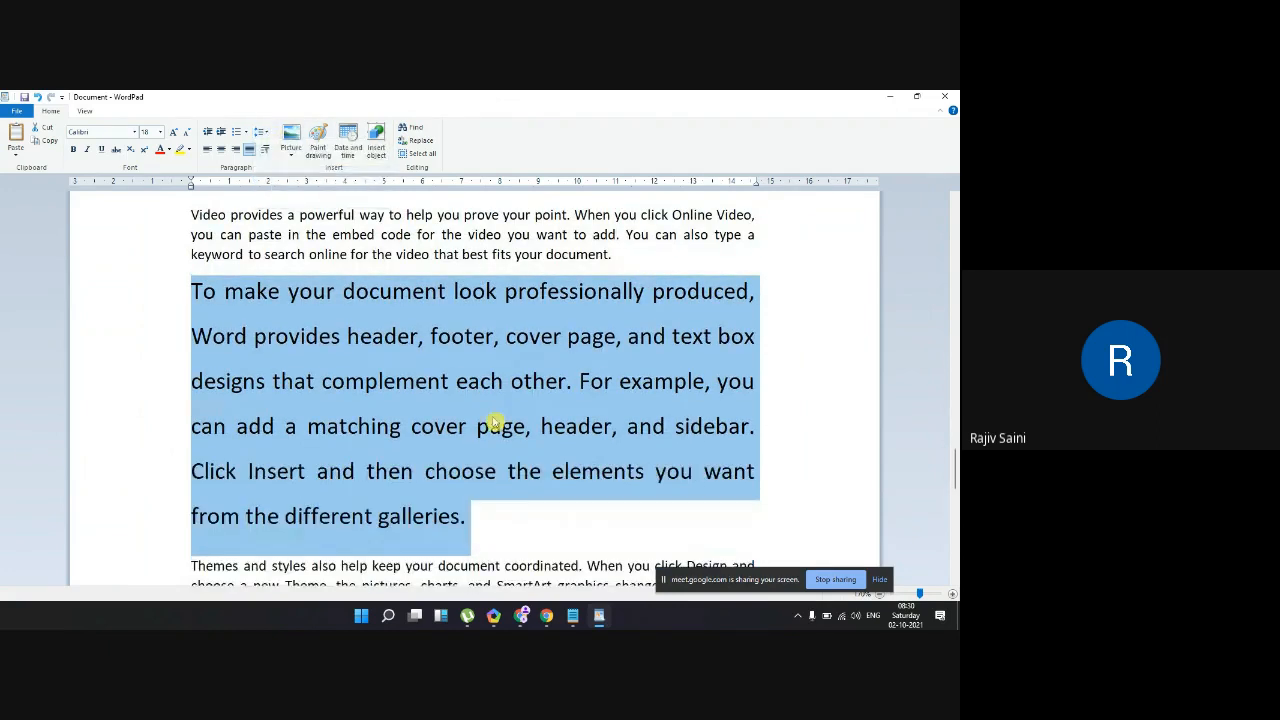
# Step: Reduce the font size of the paragraph starting with "To make your document" to 12
pyautogui.moveTo(520, 516); pyautogui.dragTo(190, 290)
pyautogui.click(186, 133)
pyautogui.click(186, 133)
pyautogui.click(186, 133)
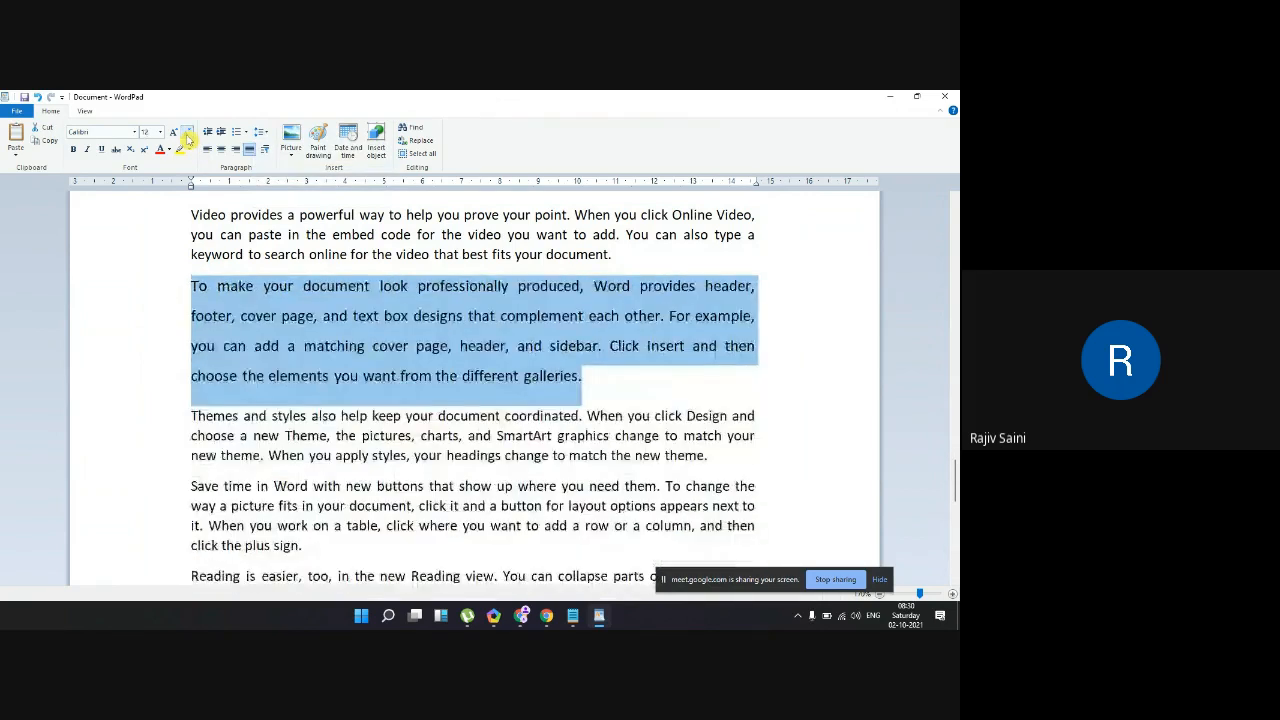
pyautogui.click(561, 316)
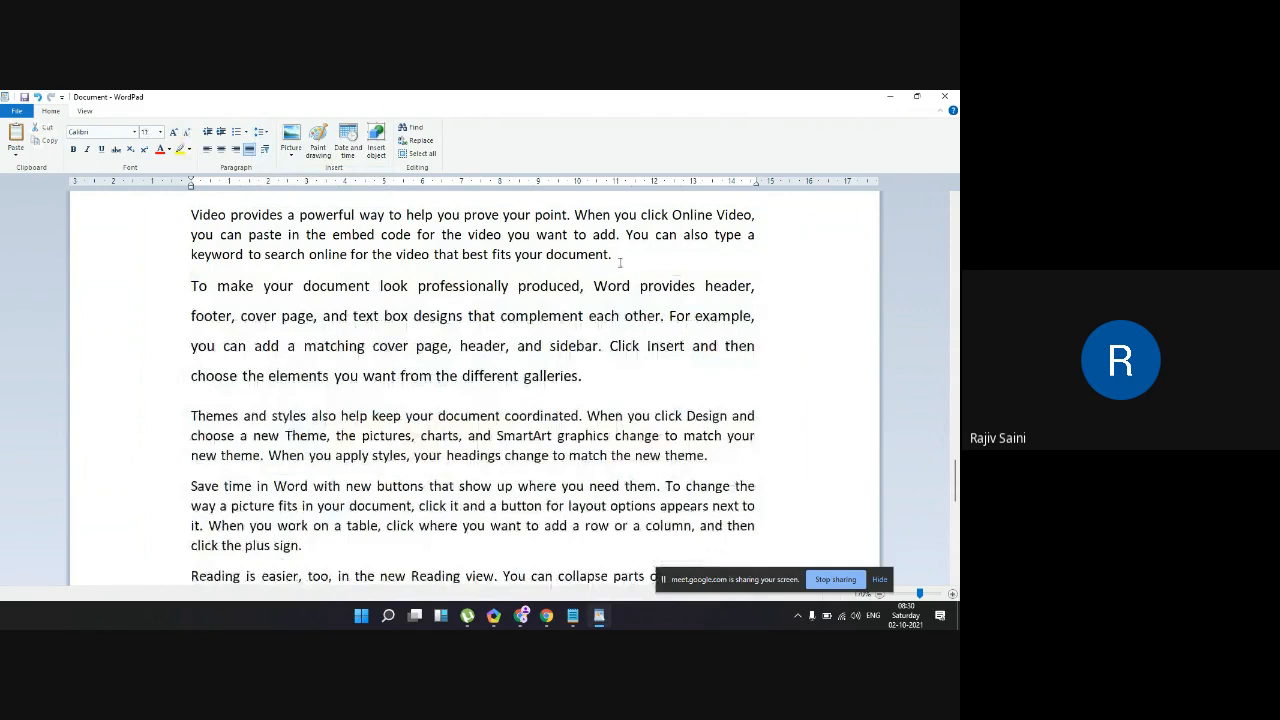
# Step: Compare the line spacing of the first and second paragraphs by highlighting each in turn
pyautogui.moveTo(622, 256); pyautogui.dragTo(173, 226)
pyautogui.moveTo(582, 377); pyautogui.dragTo(192, 292)
pyautogui.click(460, 330)
pyautogui.moveTo(629, 257); pyautogui.dragTo(278, 241)
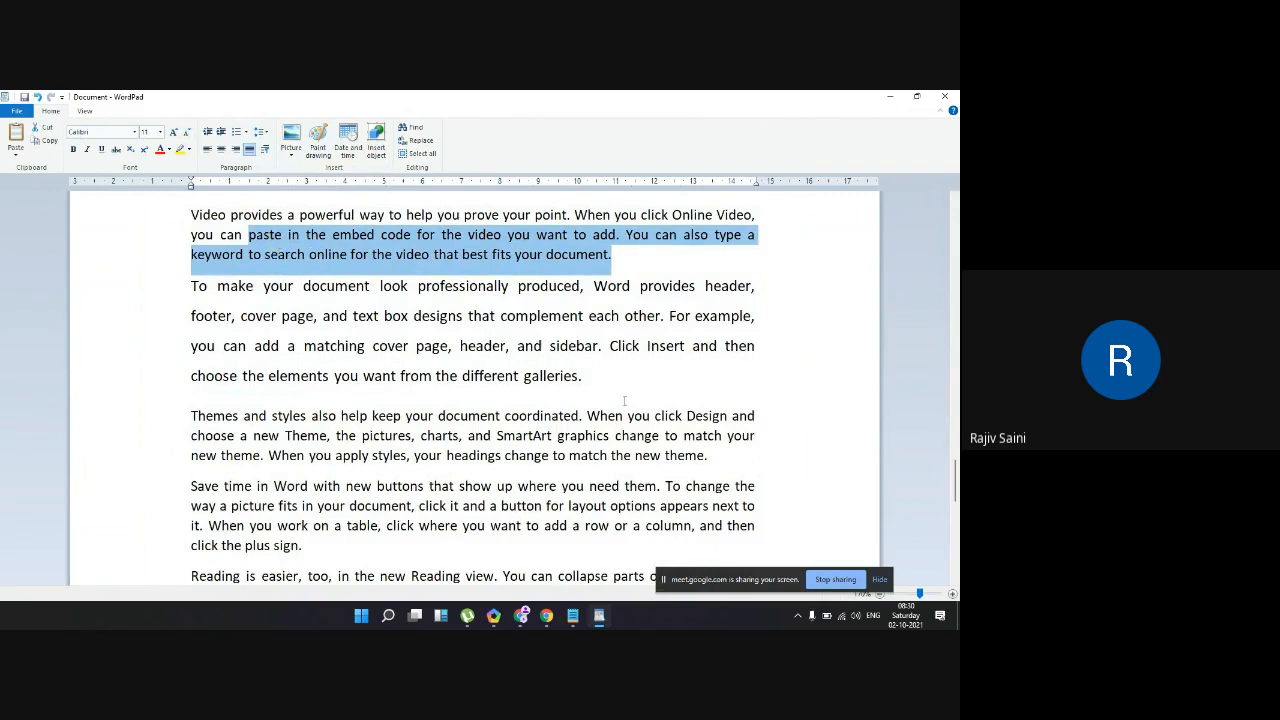
pyautogui.moveTo(582, 377); pyautogui.dragTo(168, 292)
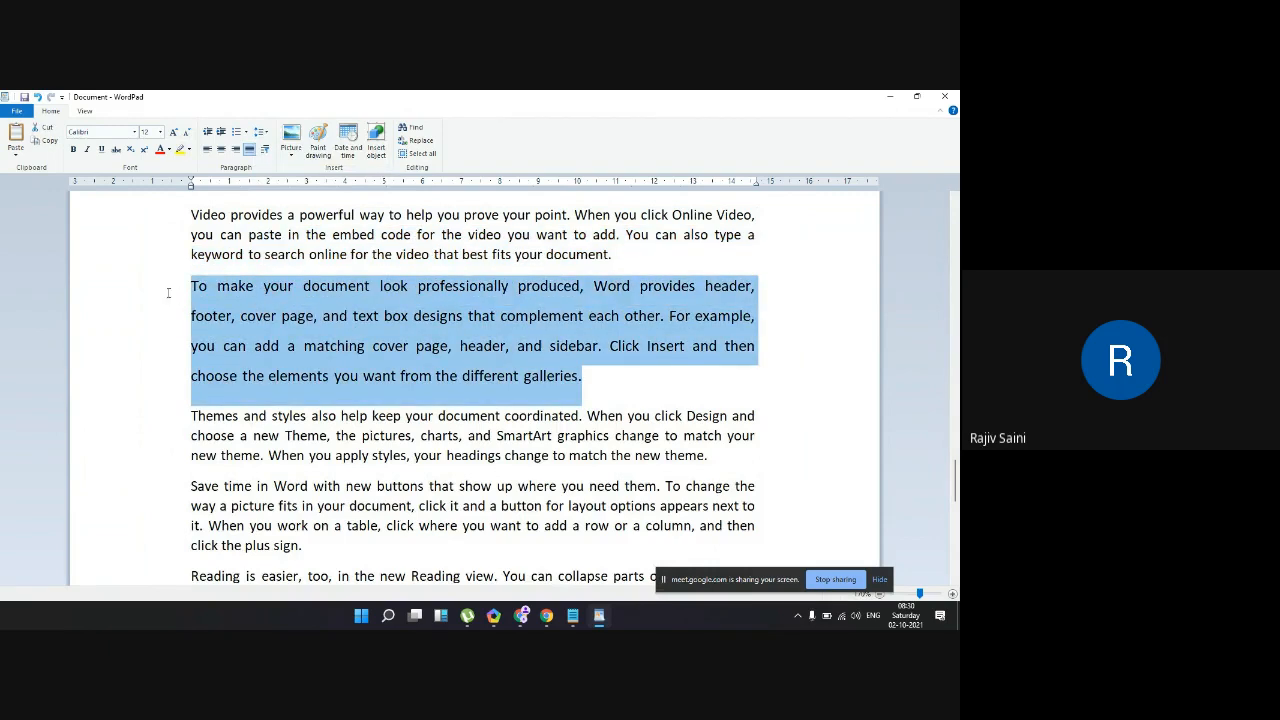
# Step: Highlight the paragraph starting with "Video provides" to compare its line spacing with the paragraph below it
pyautogui.click(624, 345)
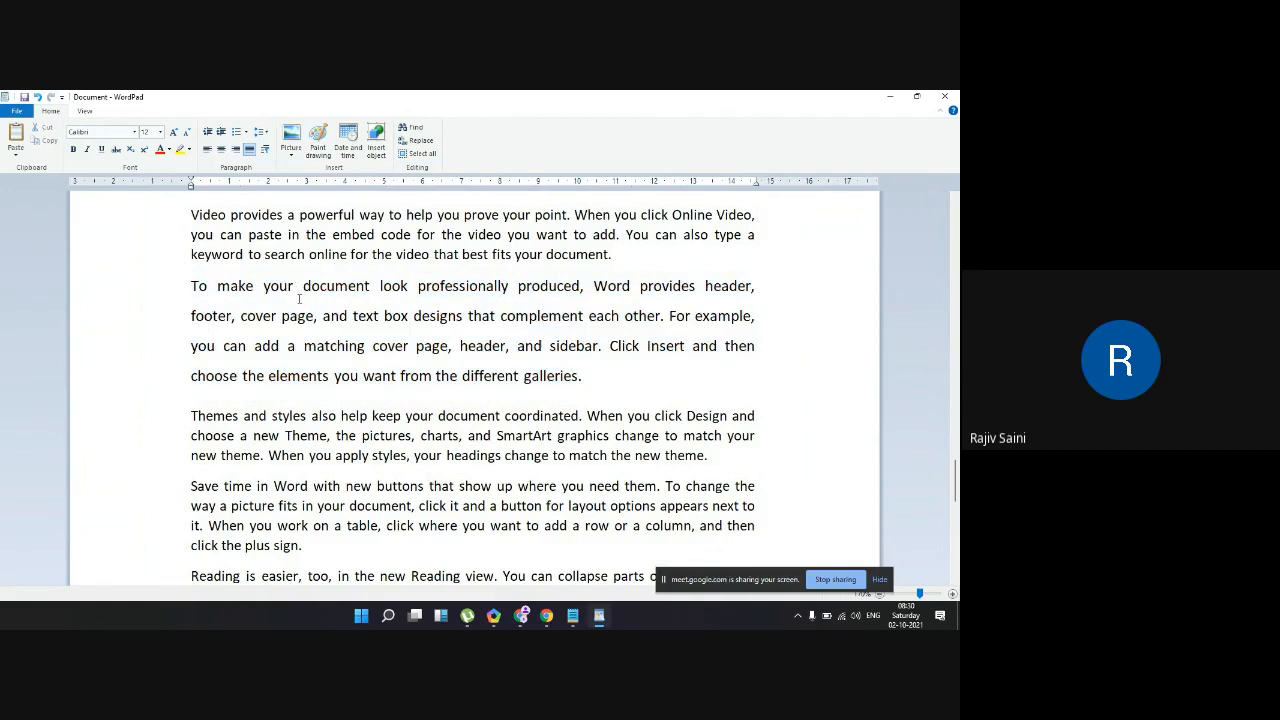
pyautogui.moveTo(656, 250); pyautogui.dragTo(68, 213)
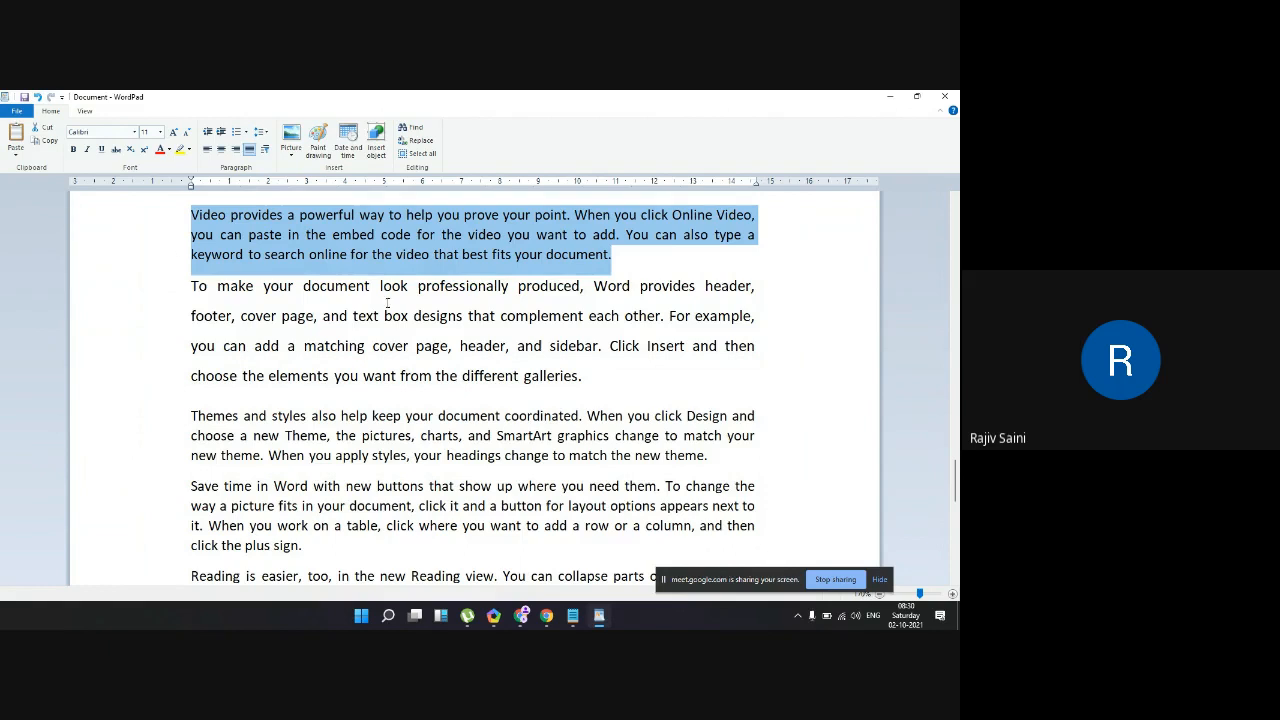
pyautogui.click(592, 370)
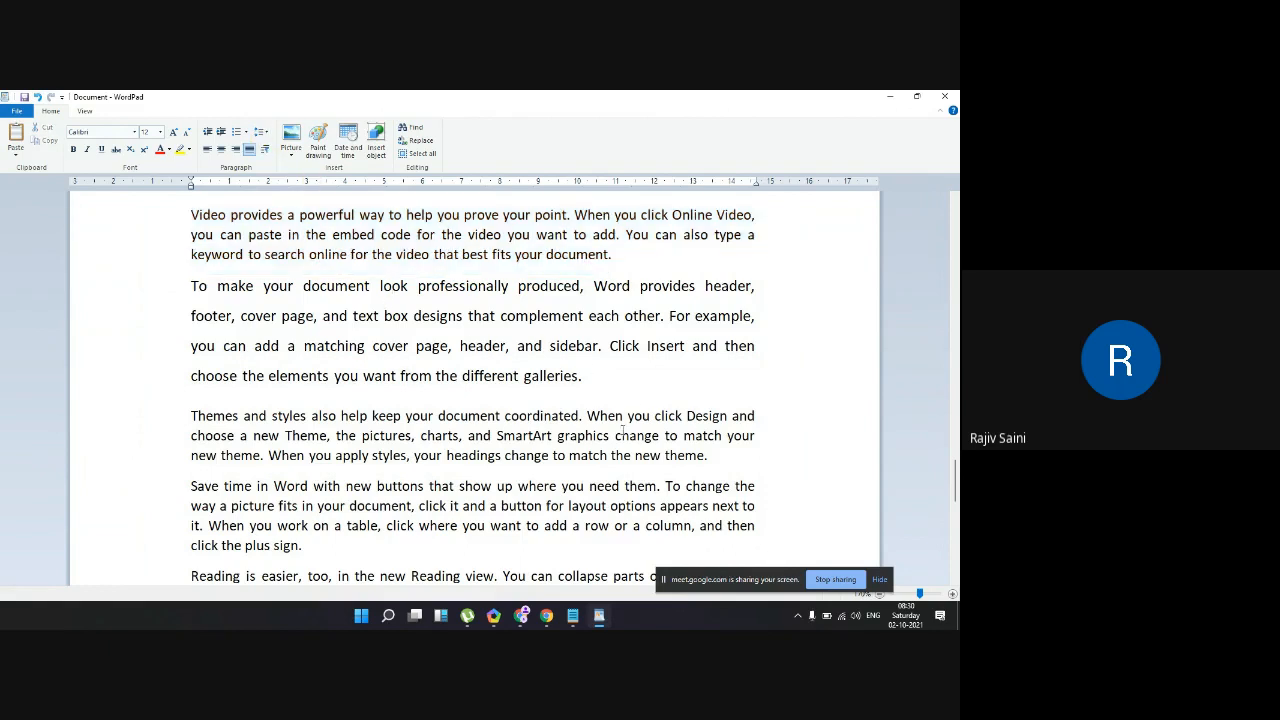
# Step: Set the line spacing of the paragraph starting with "To make your document" to 1.0
pyautogui.moveTo(584, 376); pyautogui.dragTo(144, 293)
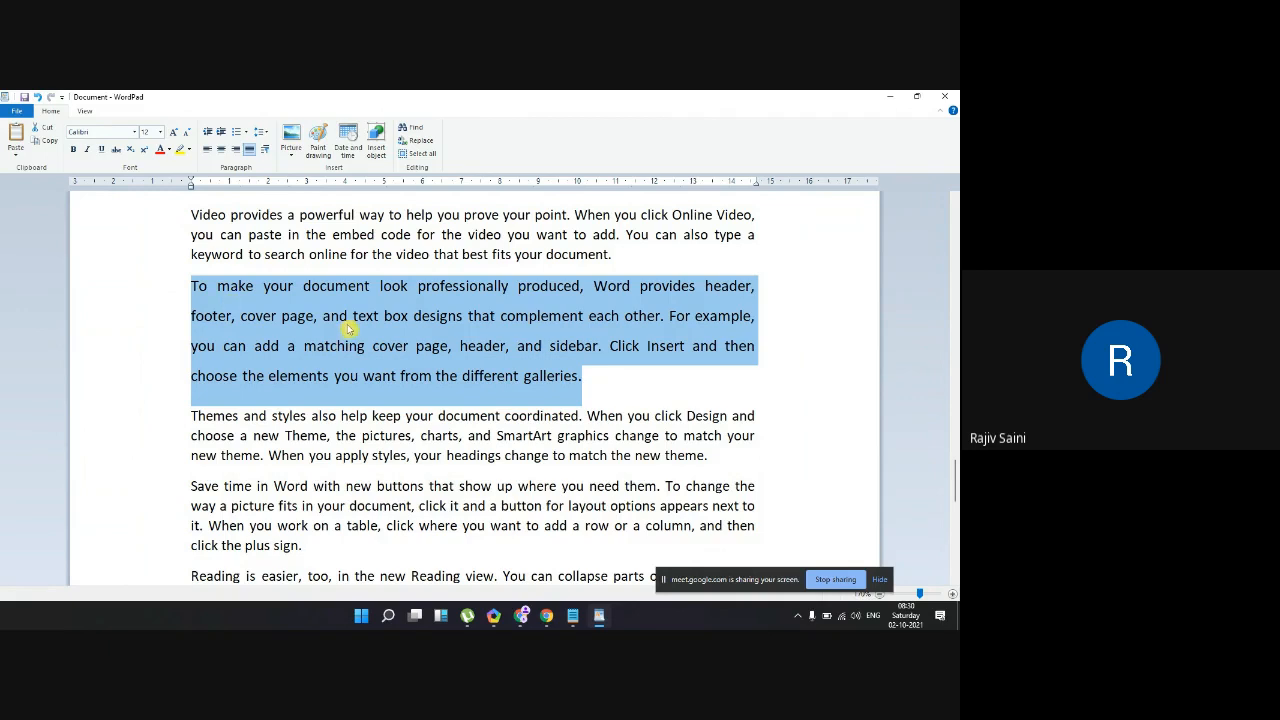
pyautogui.click(266, 133)
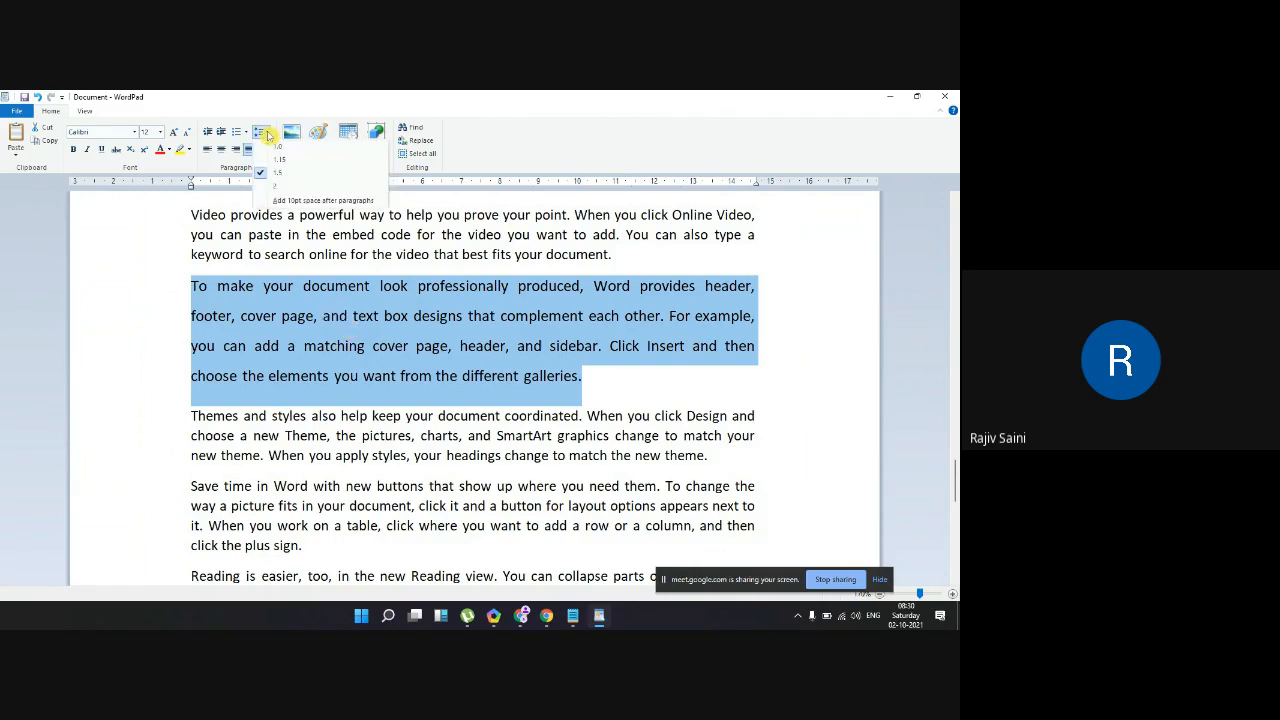
pyautogui.click(334, 150)
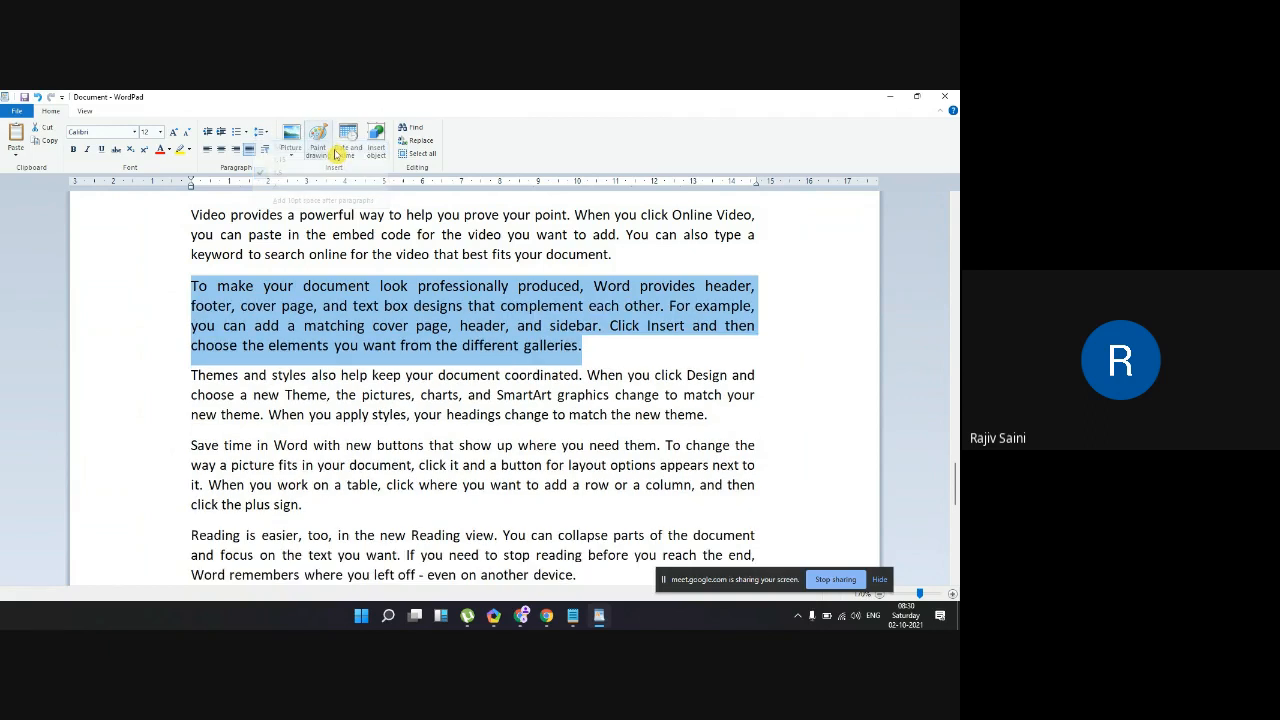
pyautogui.click(635, 347)
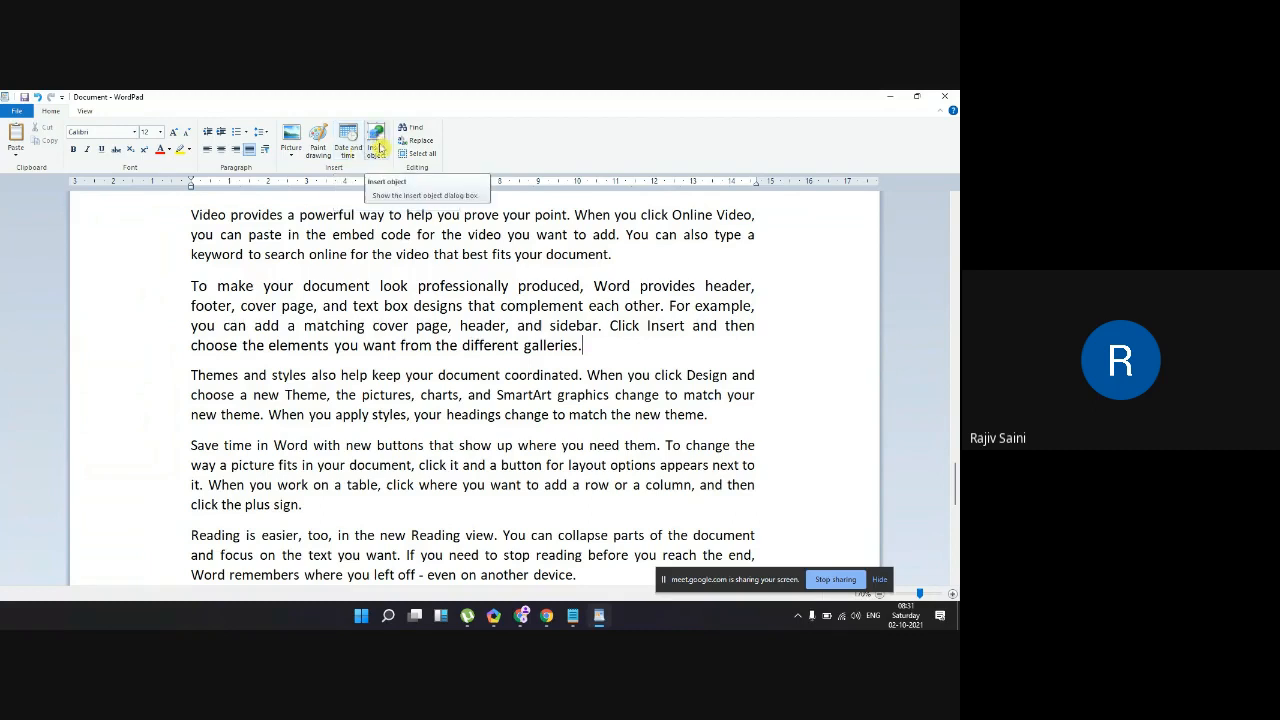
# Step: Review the available view settings and the file commands for saving and printing the document
pyautogui.click(85, 111)
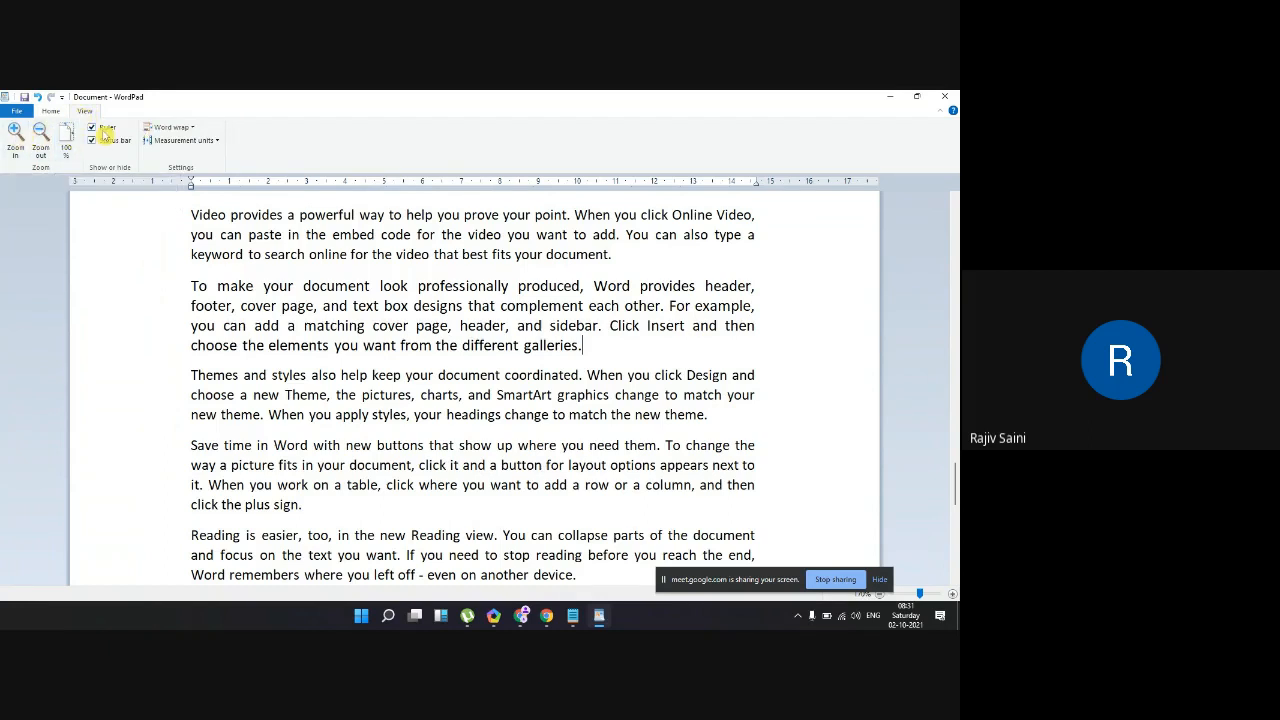
pyautogui.click(56, 111)
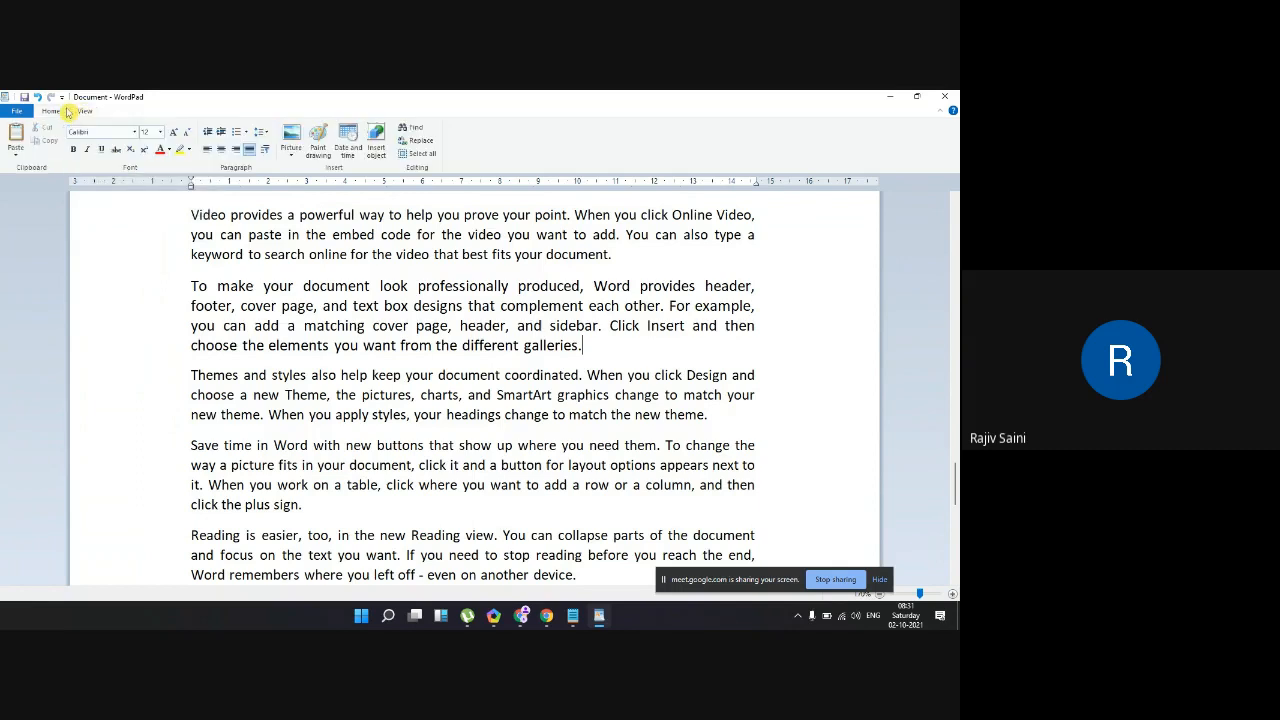
pyautogui.click(17, 111)
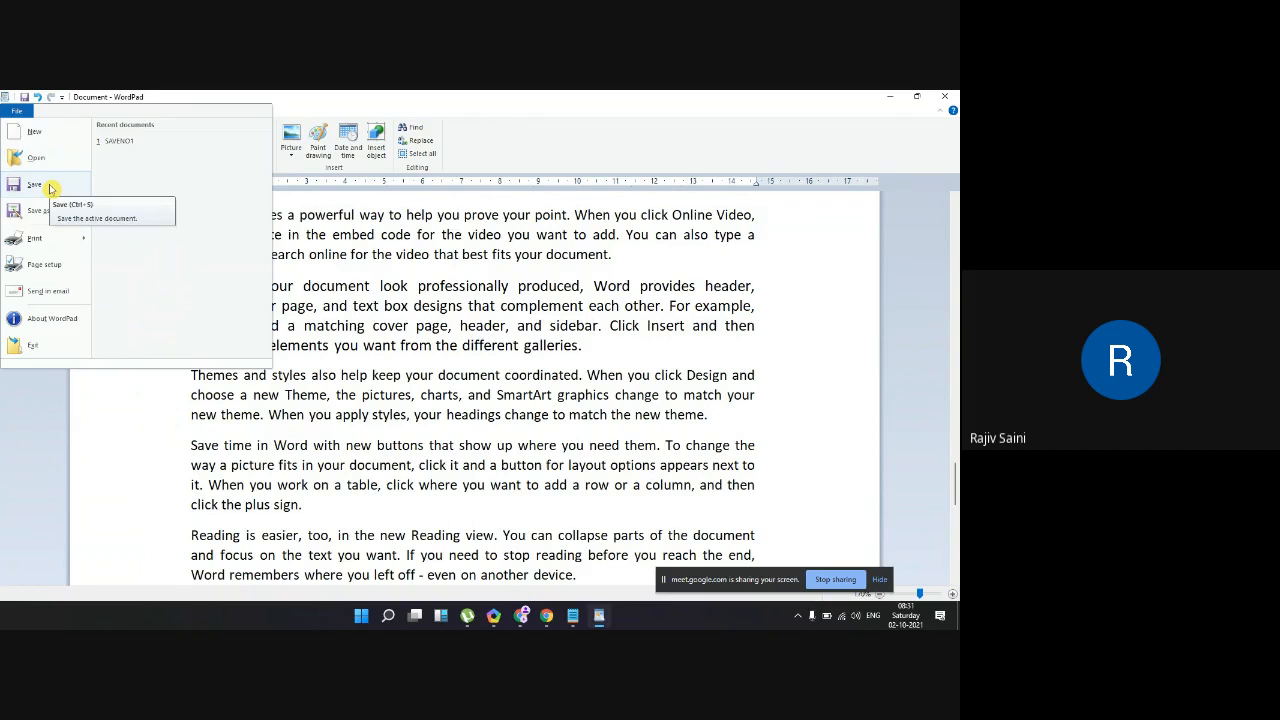
pyautogui.click(356, 231)
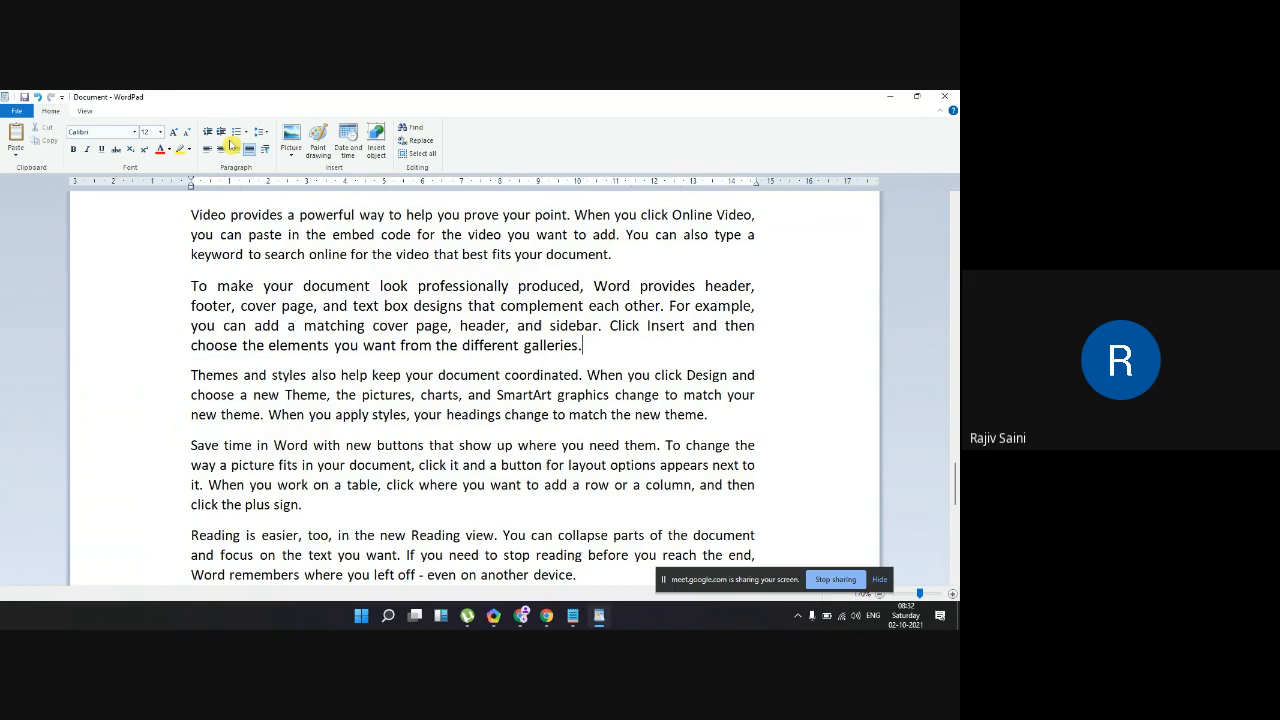
# Step: Switch to the Google Meet call in Chrome and open the option to stop recording
pyautogui.click(543, 616)
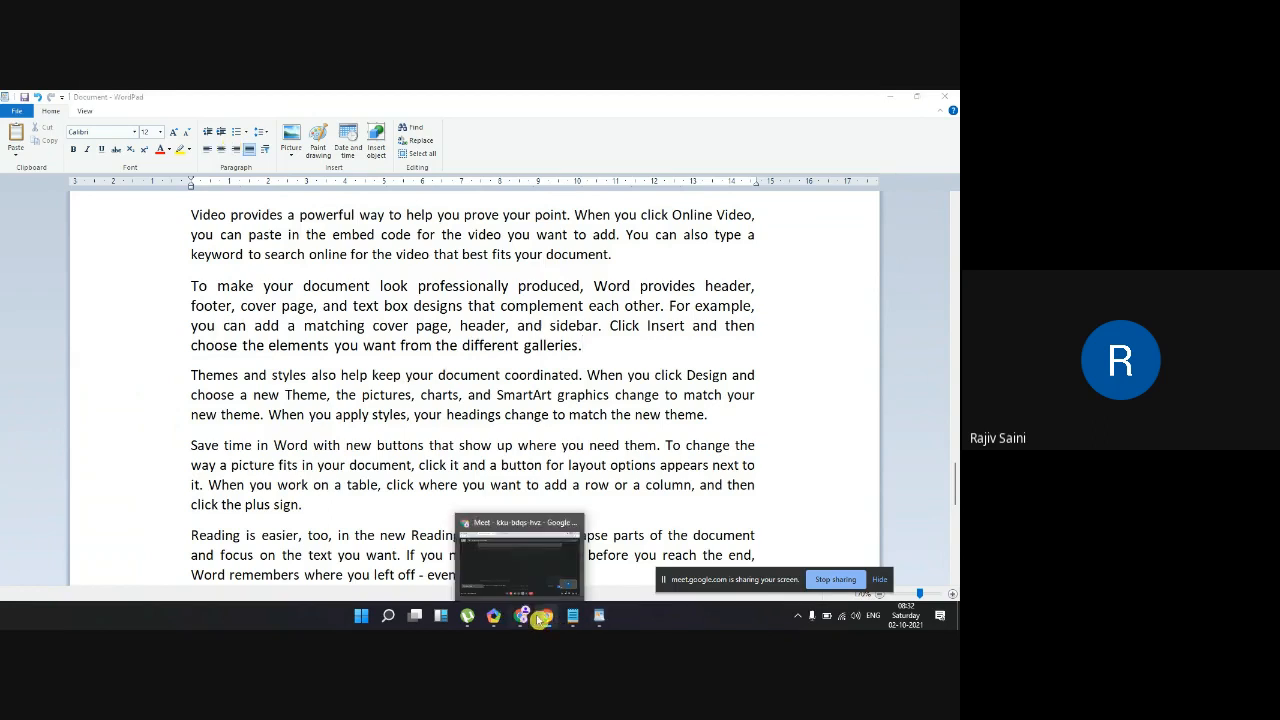
pyautogui.click(539, 621)
pyautogui.click(537, 577)
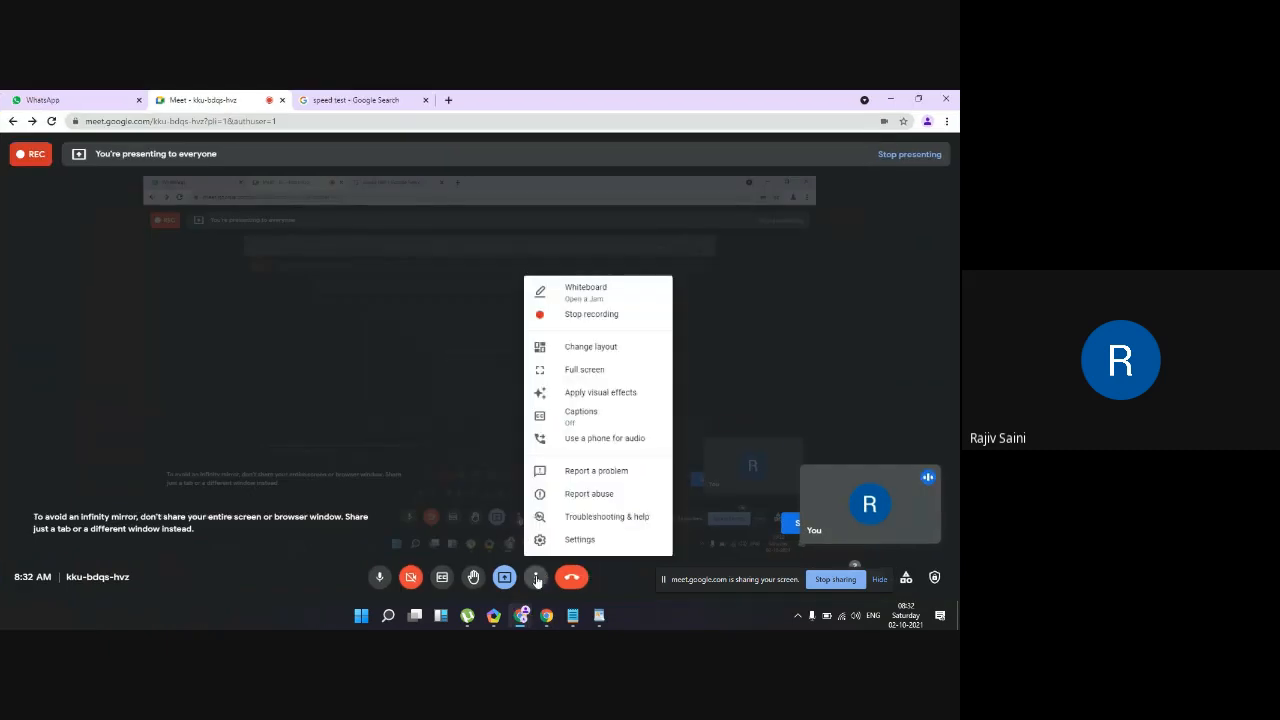
pyautogui.click(590, 313)
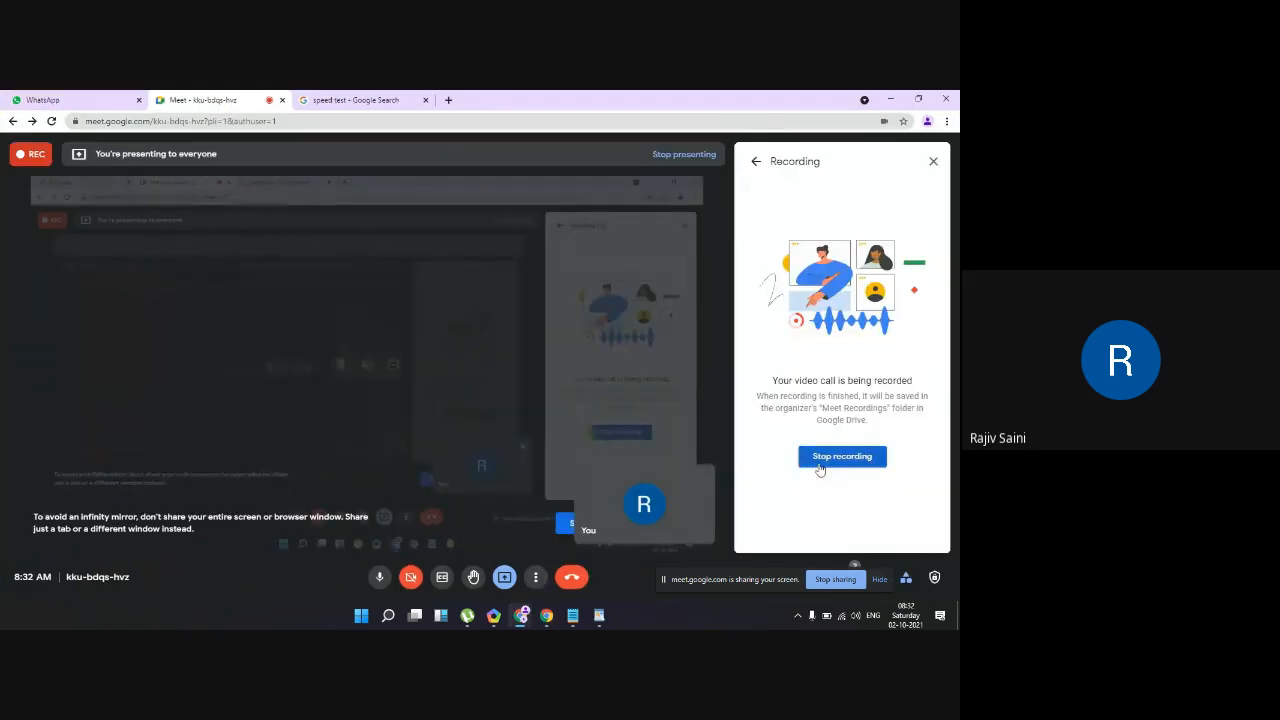